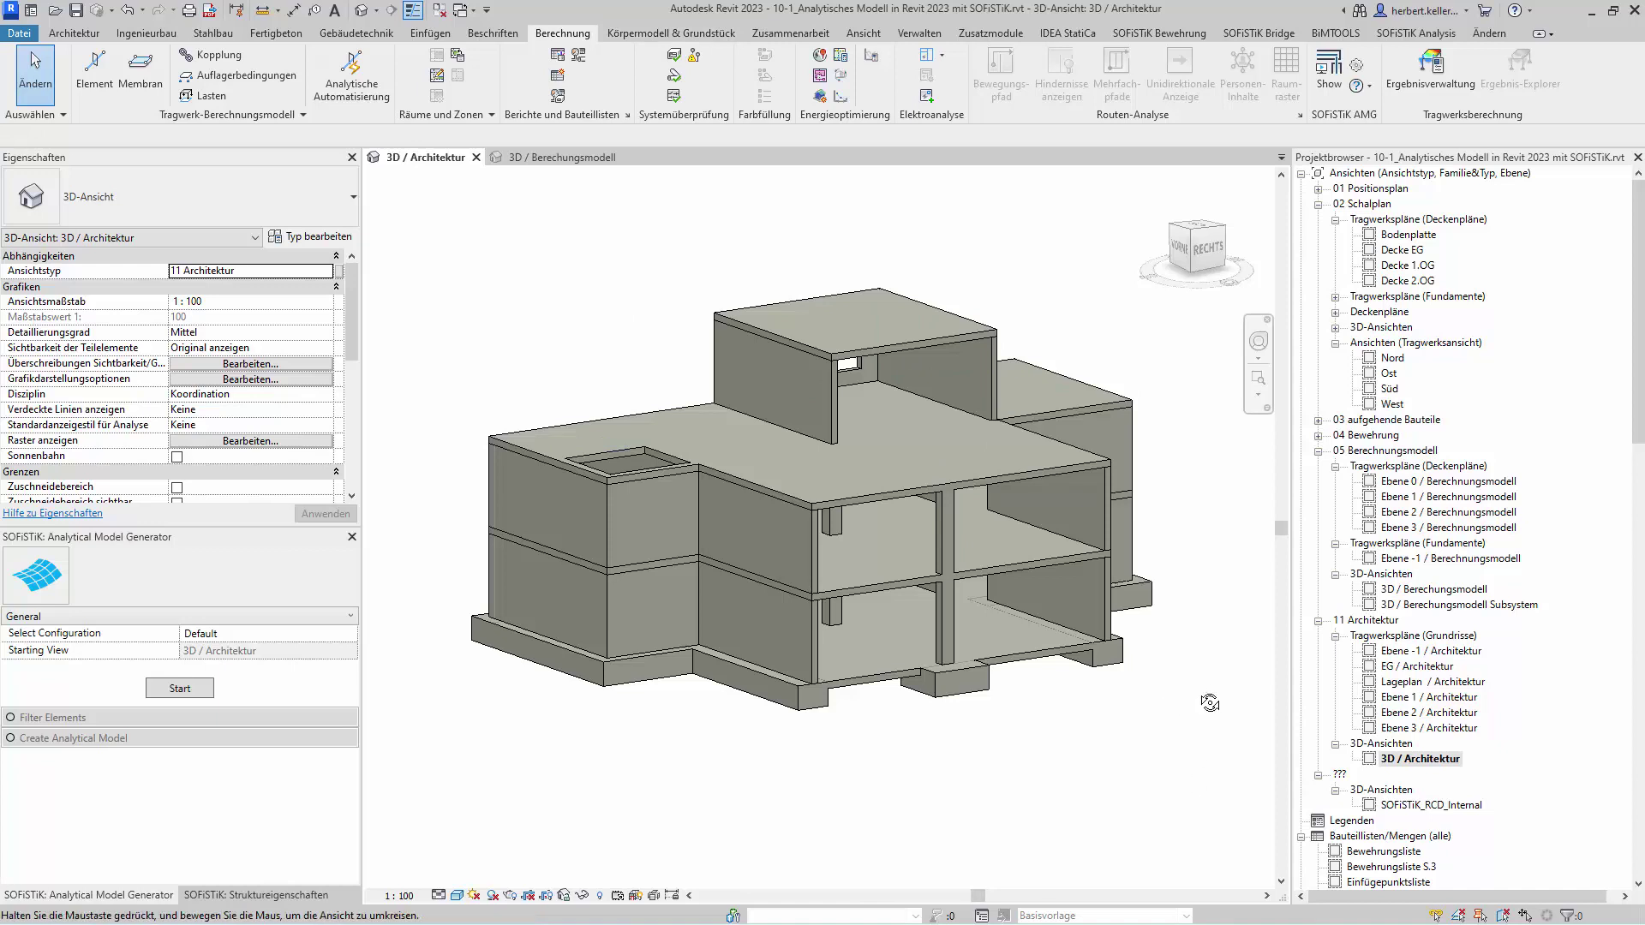
- Orbit the 3D / Architektur view to see the building from another side
mouse_move(1196, 705)
shift+middle_down()
mouse_move(938, 701)
mouse_move(1118, 697)
shift+middle_up()
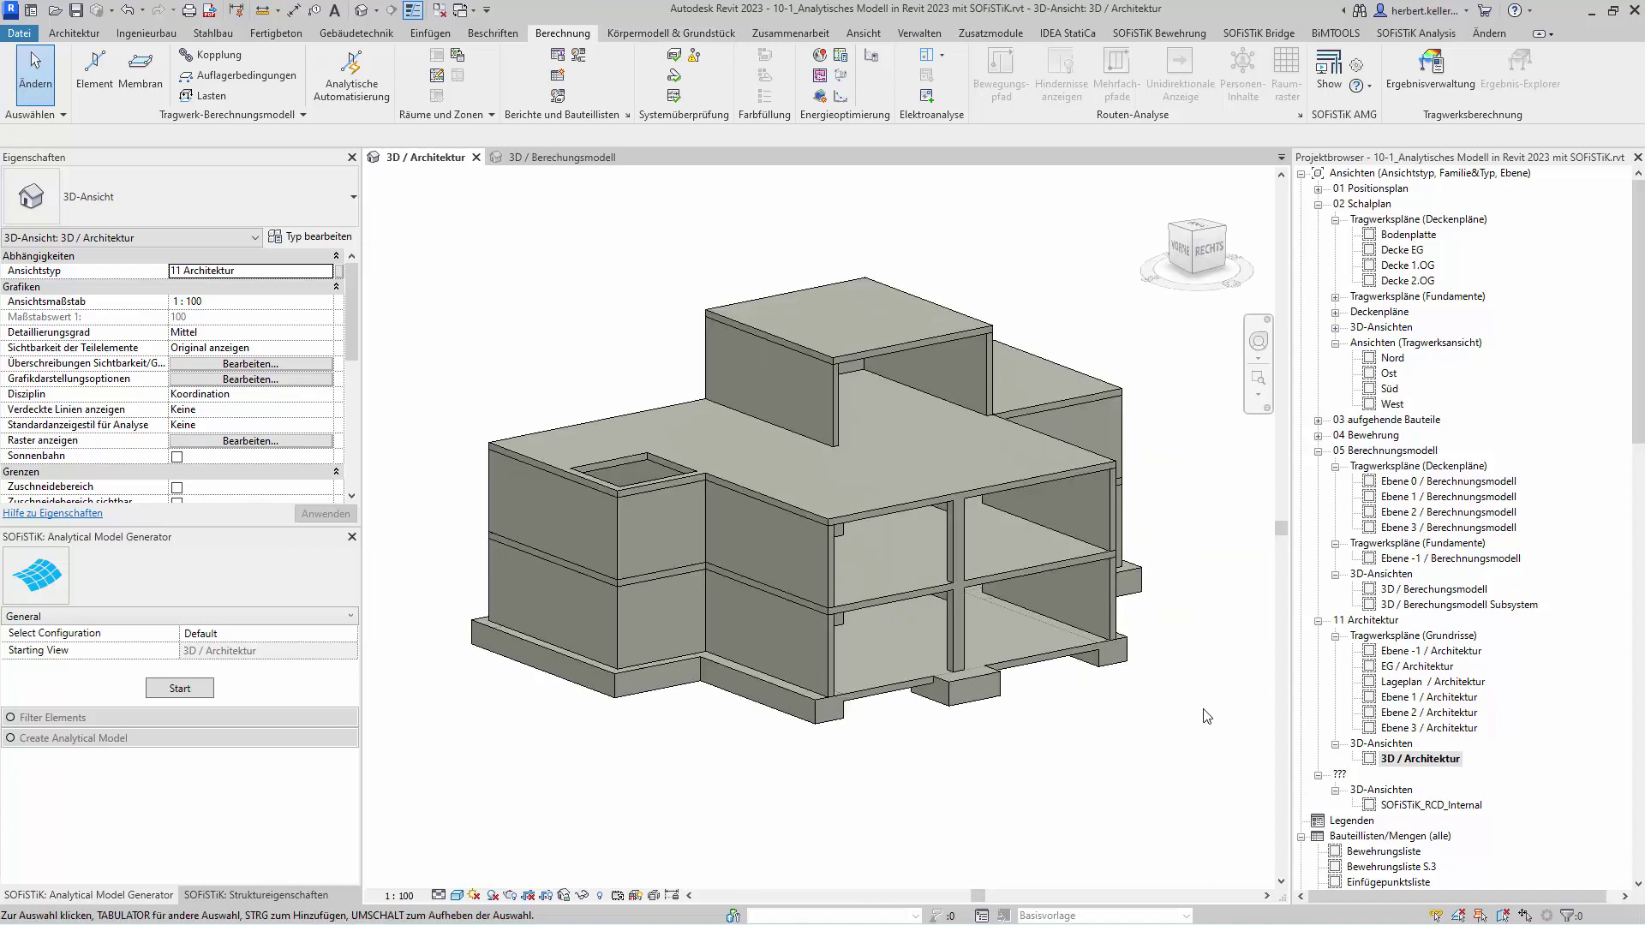
click(557, 162)
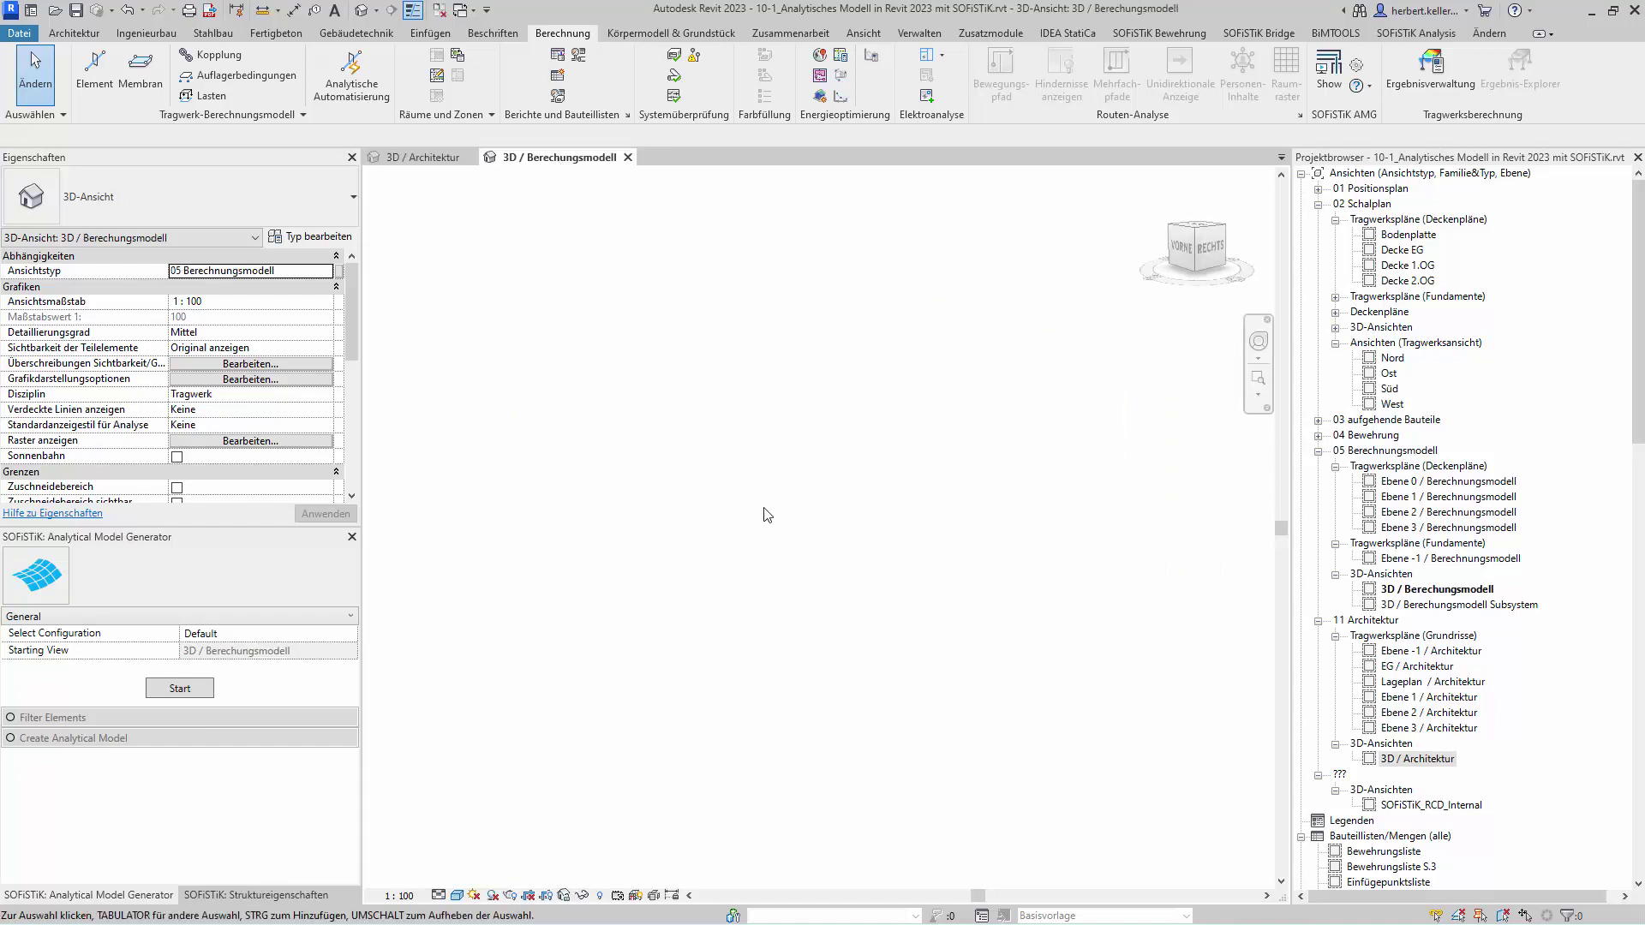
click(420, 160)
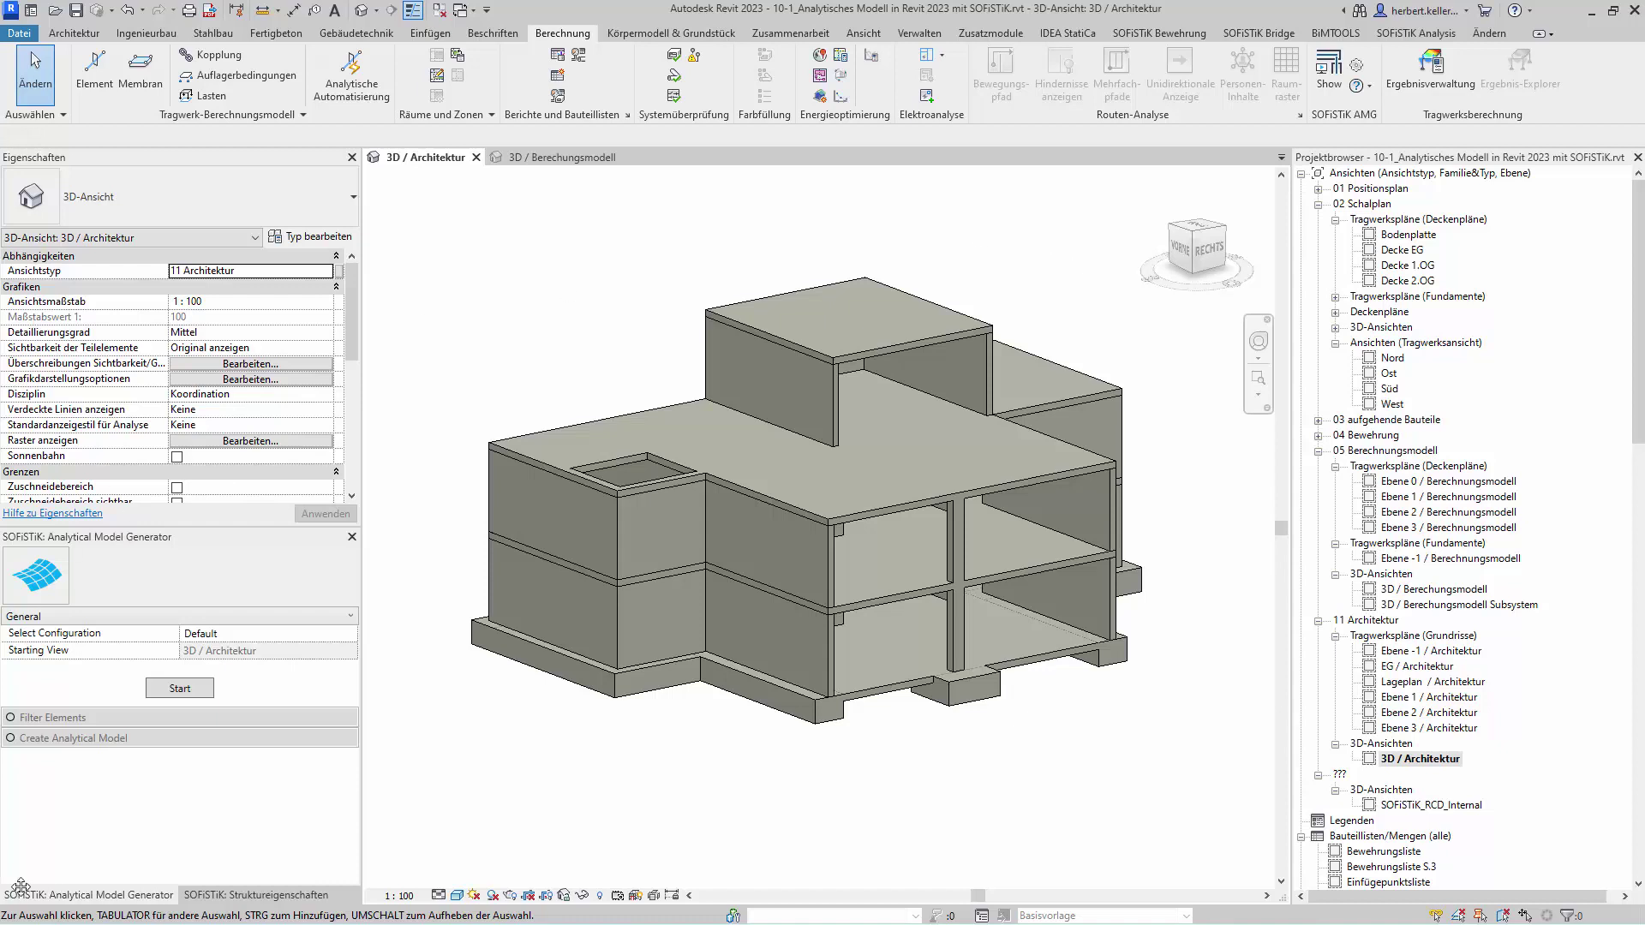
mouse_move(1356, 84)
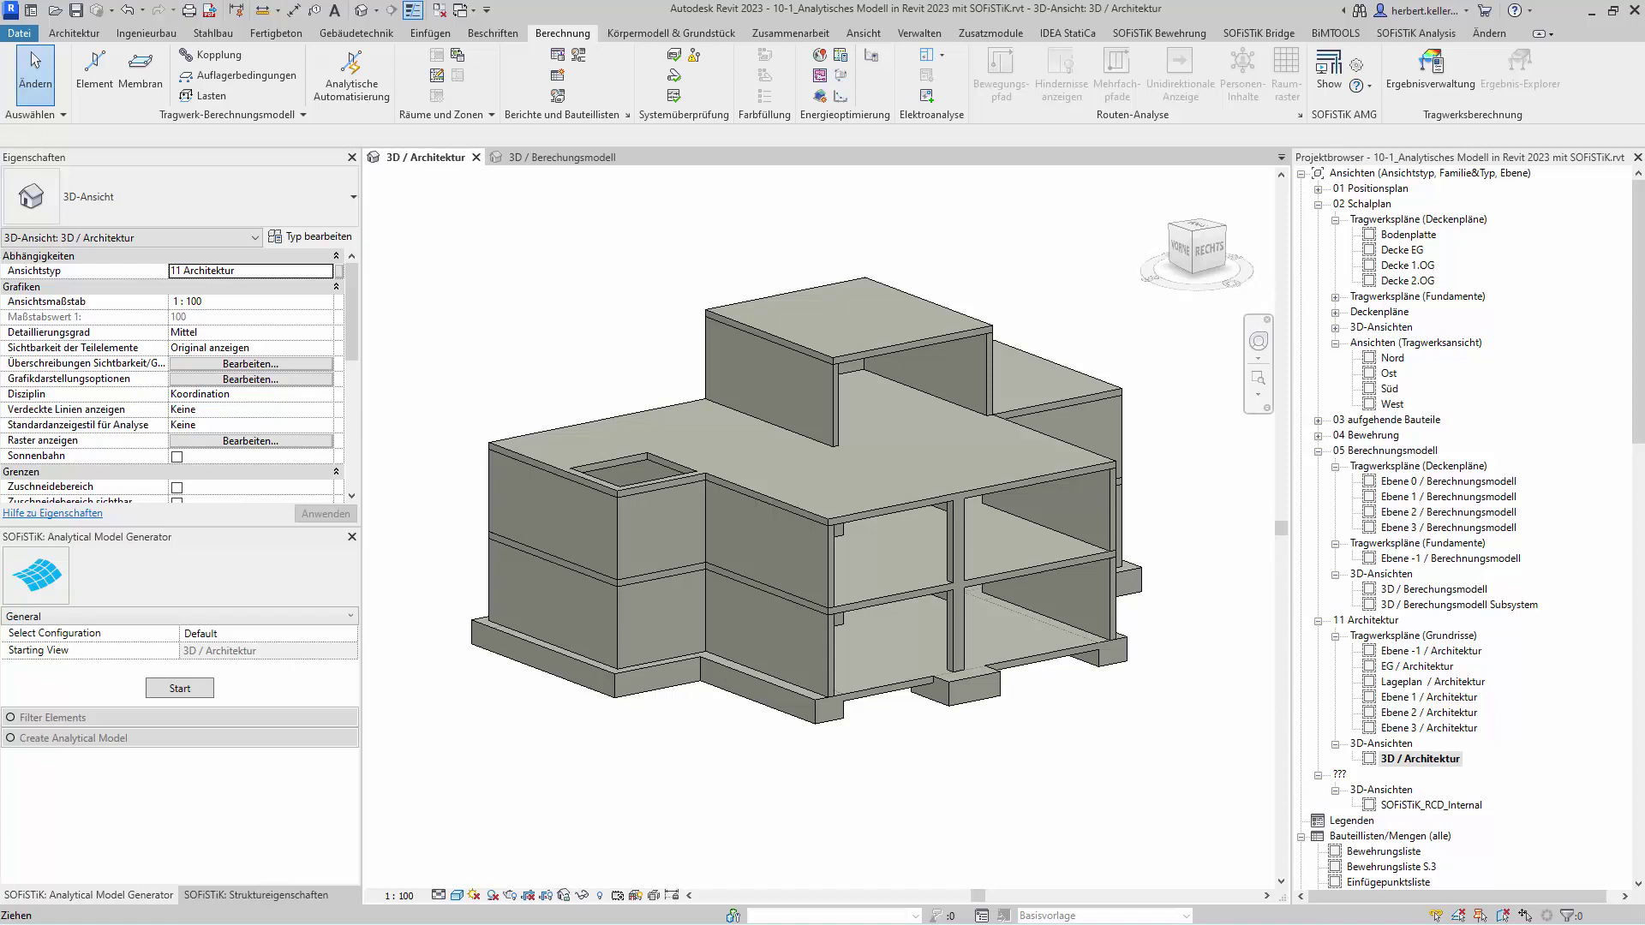
- Open the Default AMG configuration to view its beam, column and wall filter limits
click(1361, 70)
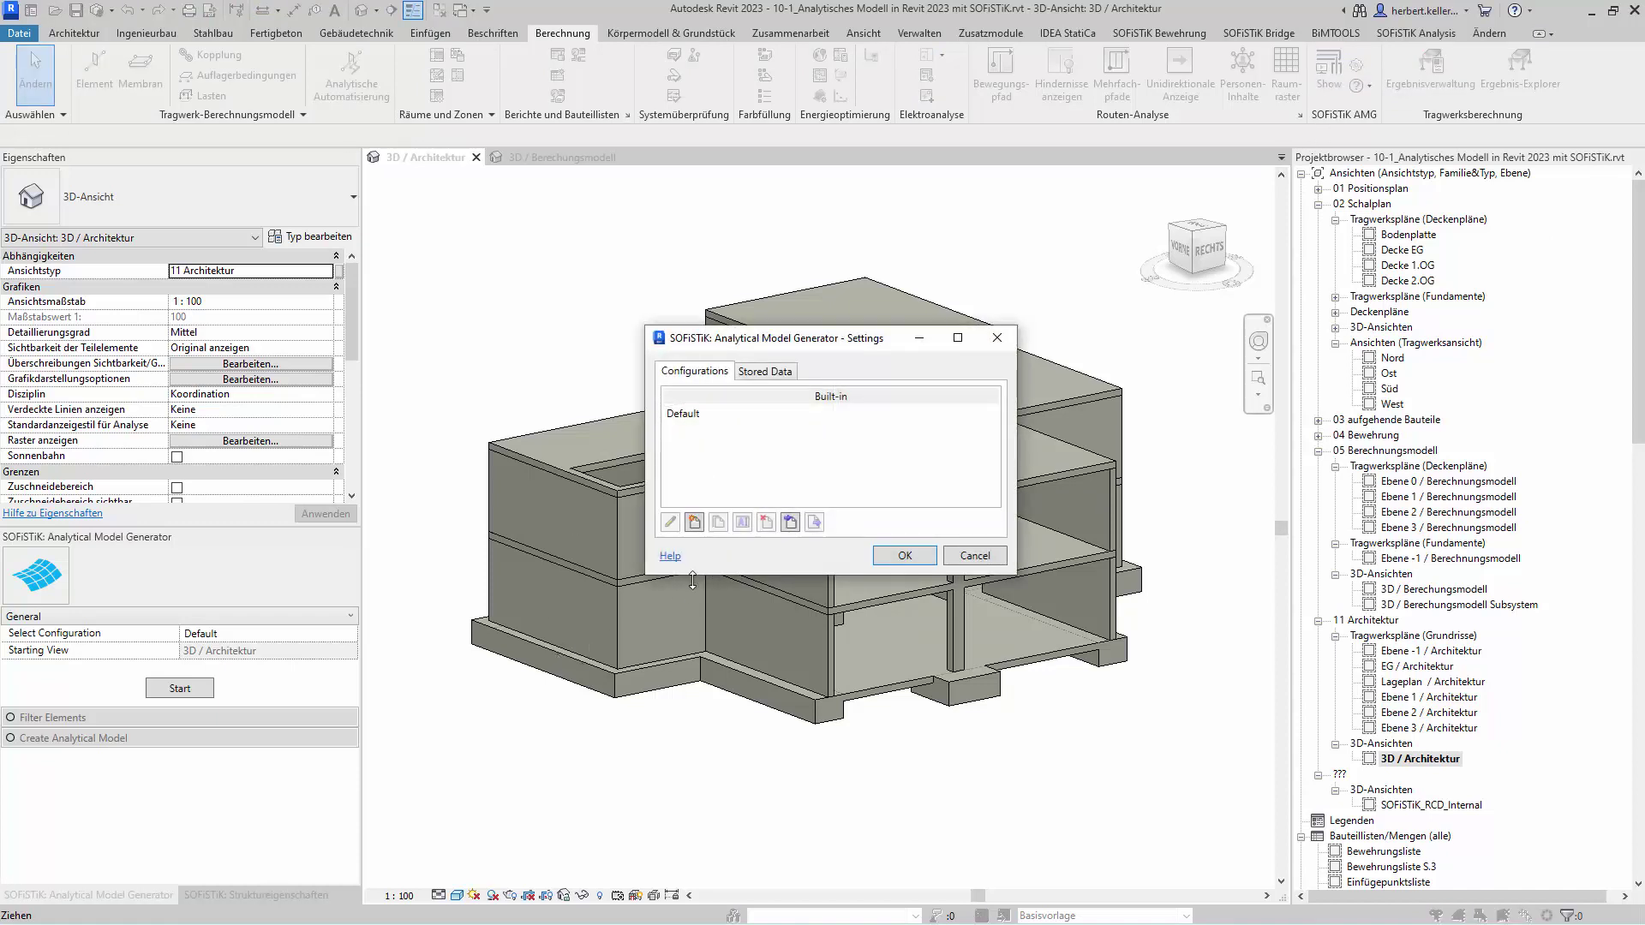
click(728, 412)
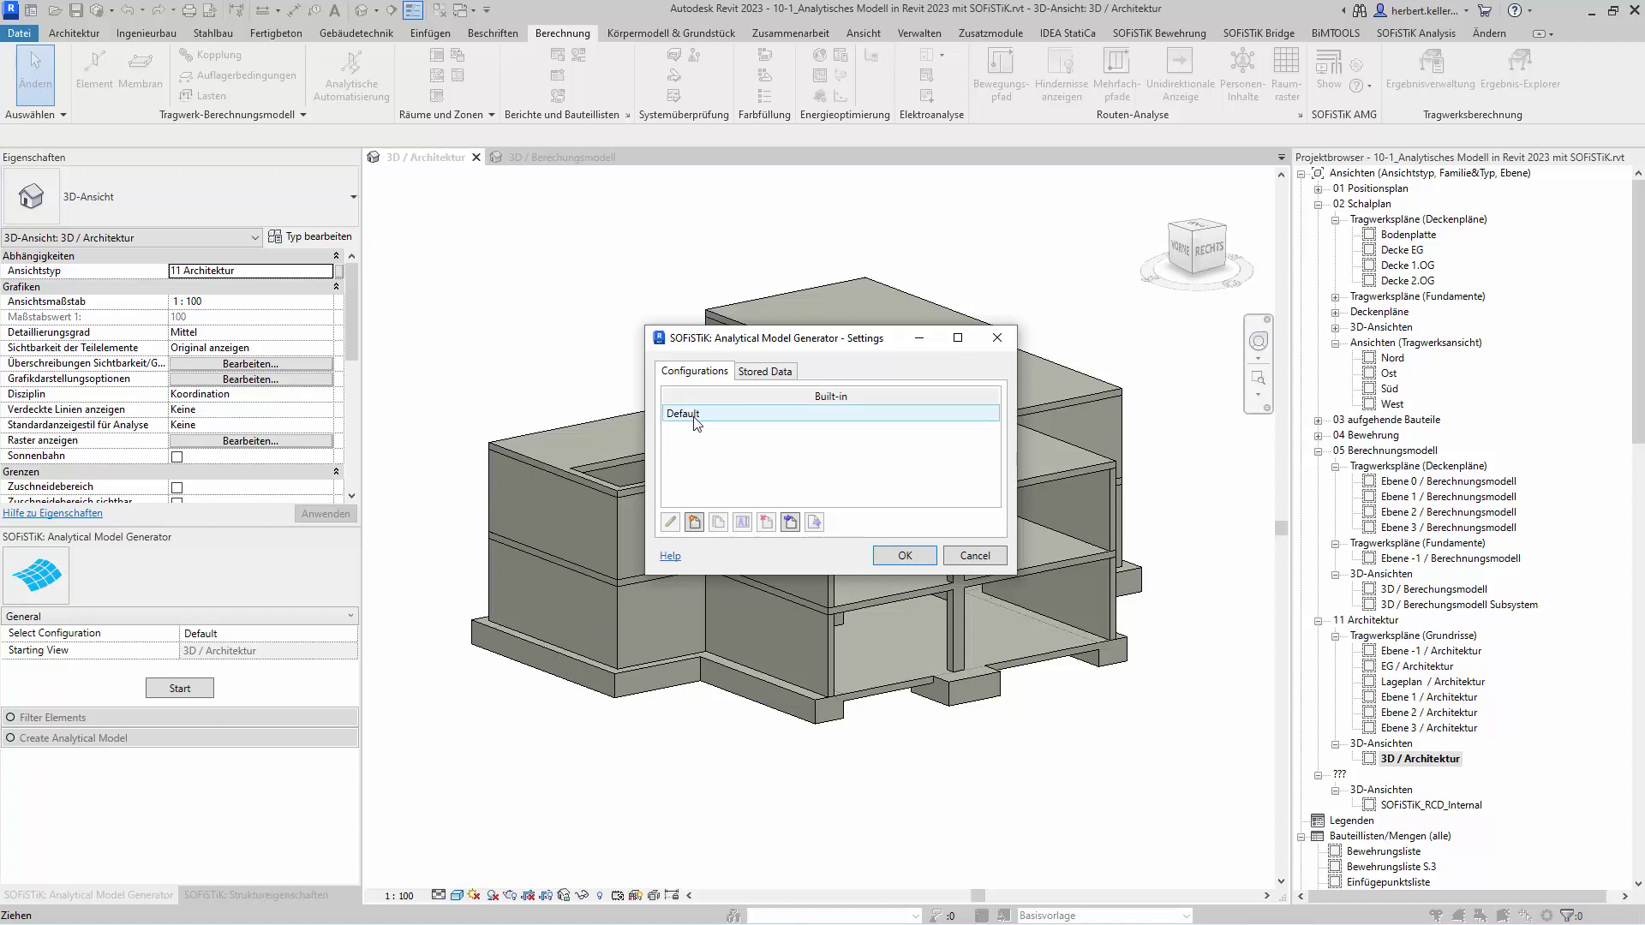
click(686, 419)
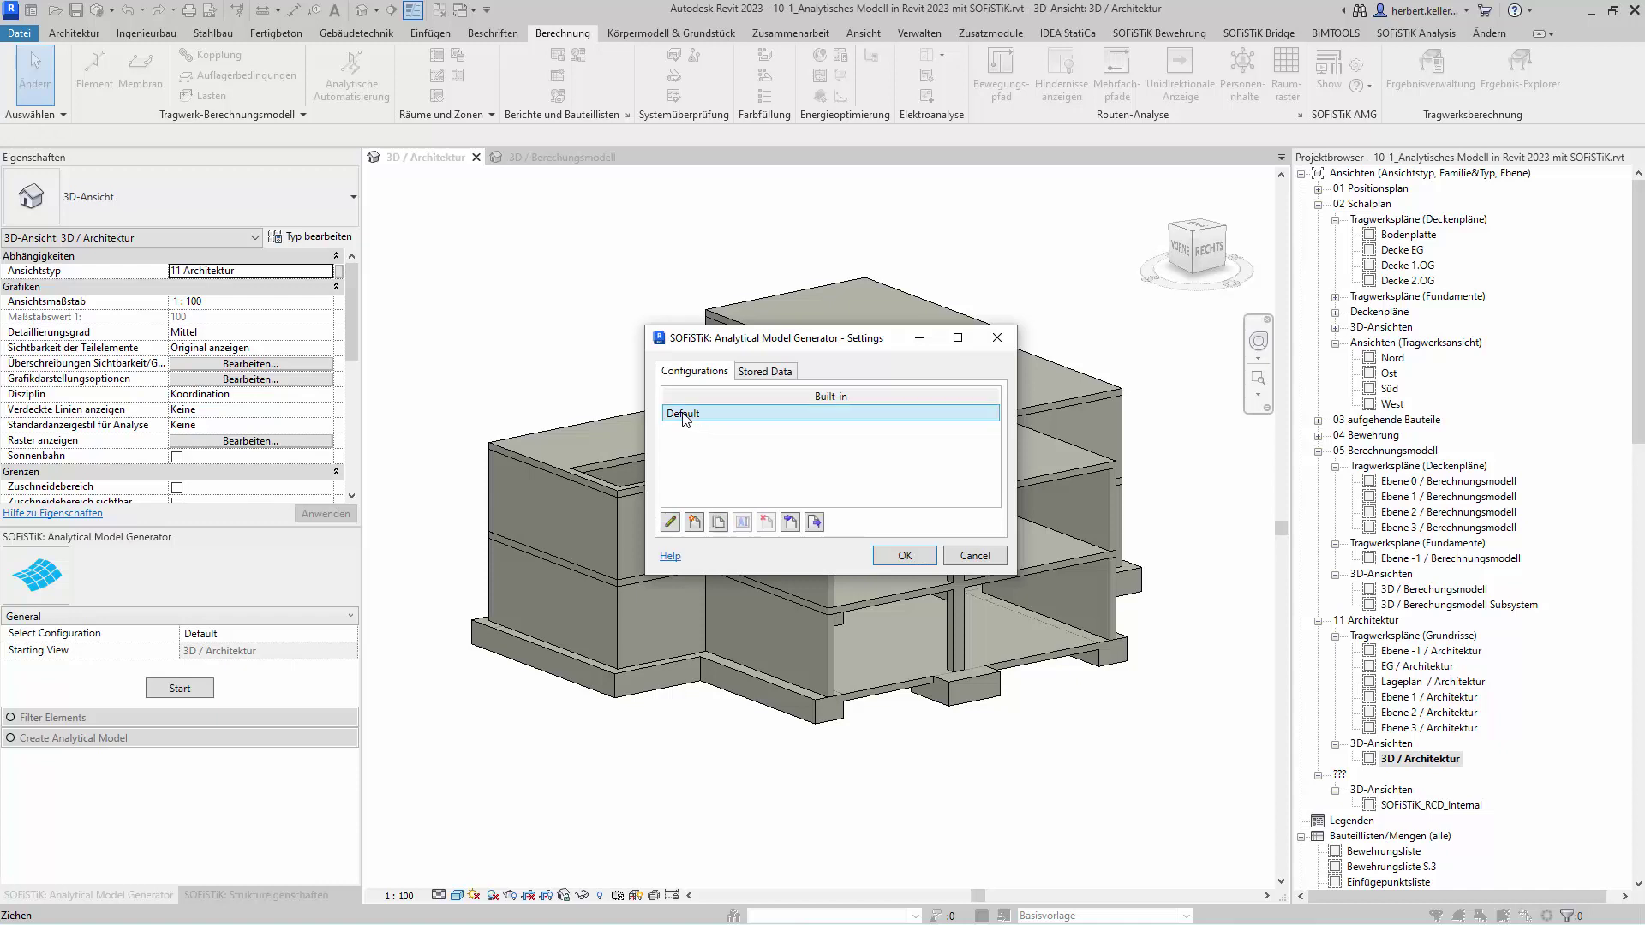
click(670, 525)
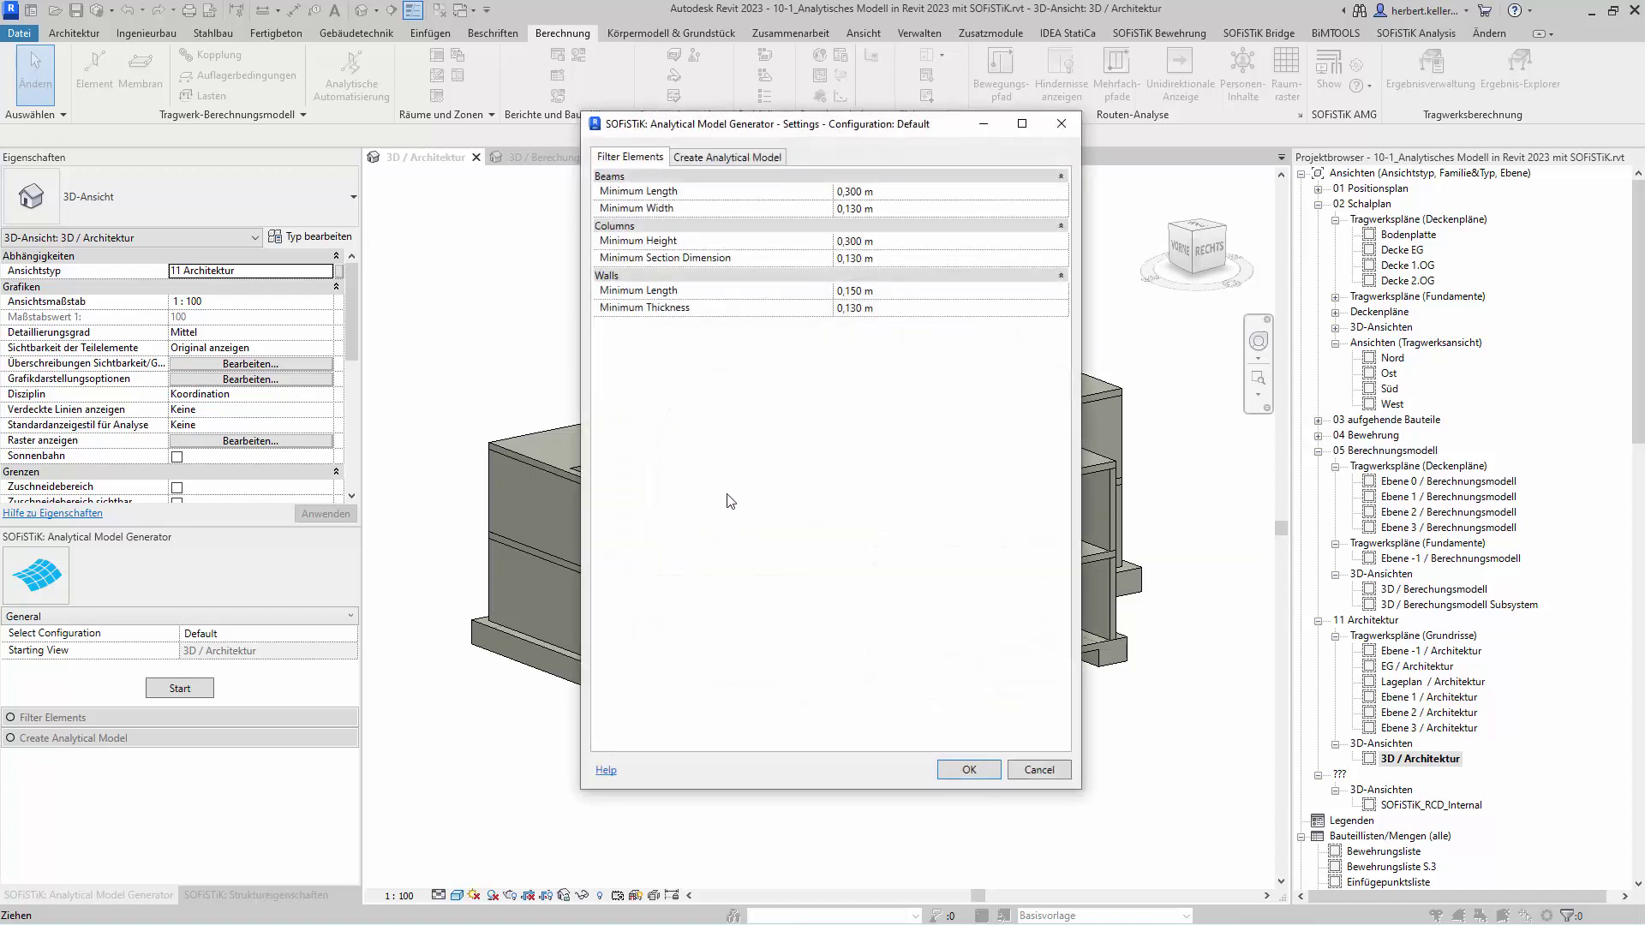
click(724, 159)
click(633, 157)
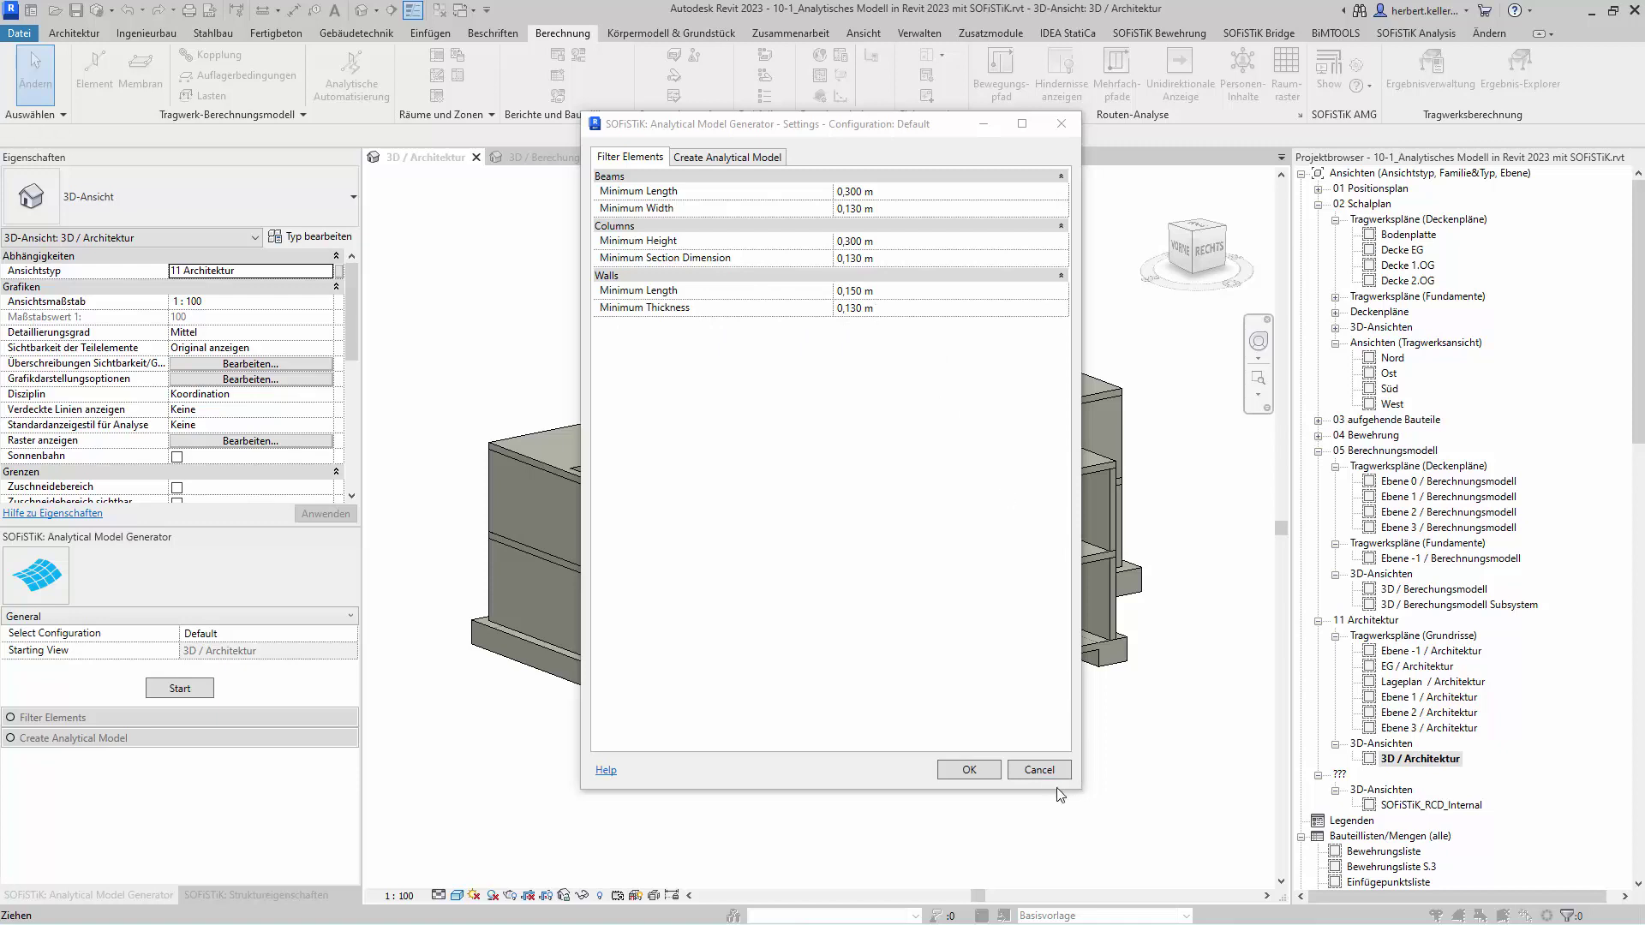
- Cancel the settings dialogs and change the short upper-floor wall to MW 11.5 cm Mauerwerk - Ziegel
click(1040, 770)
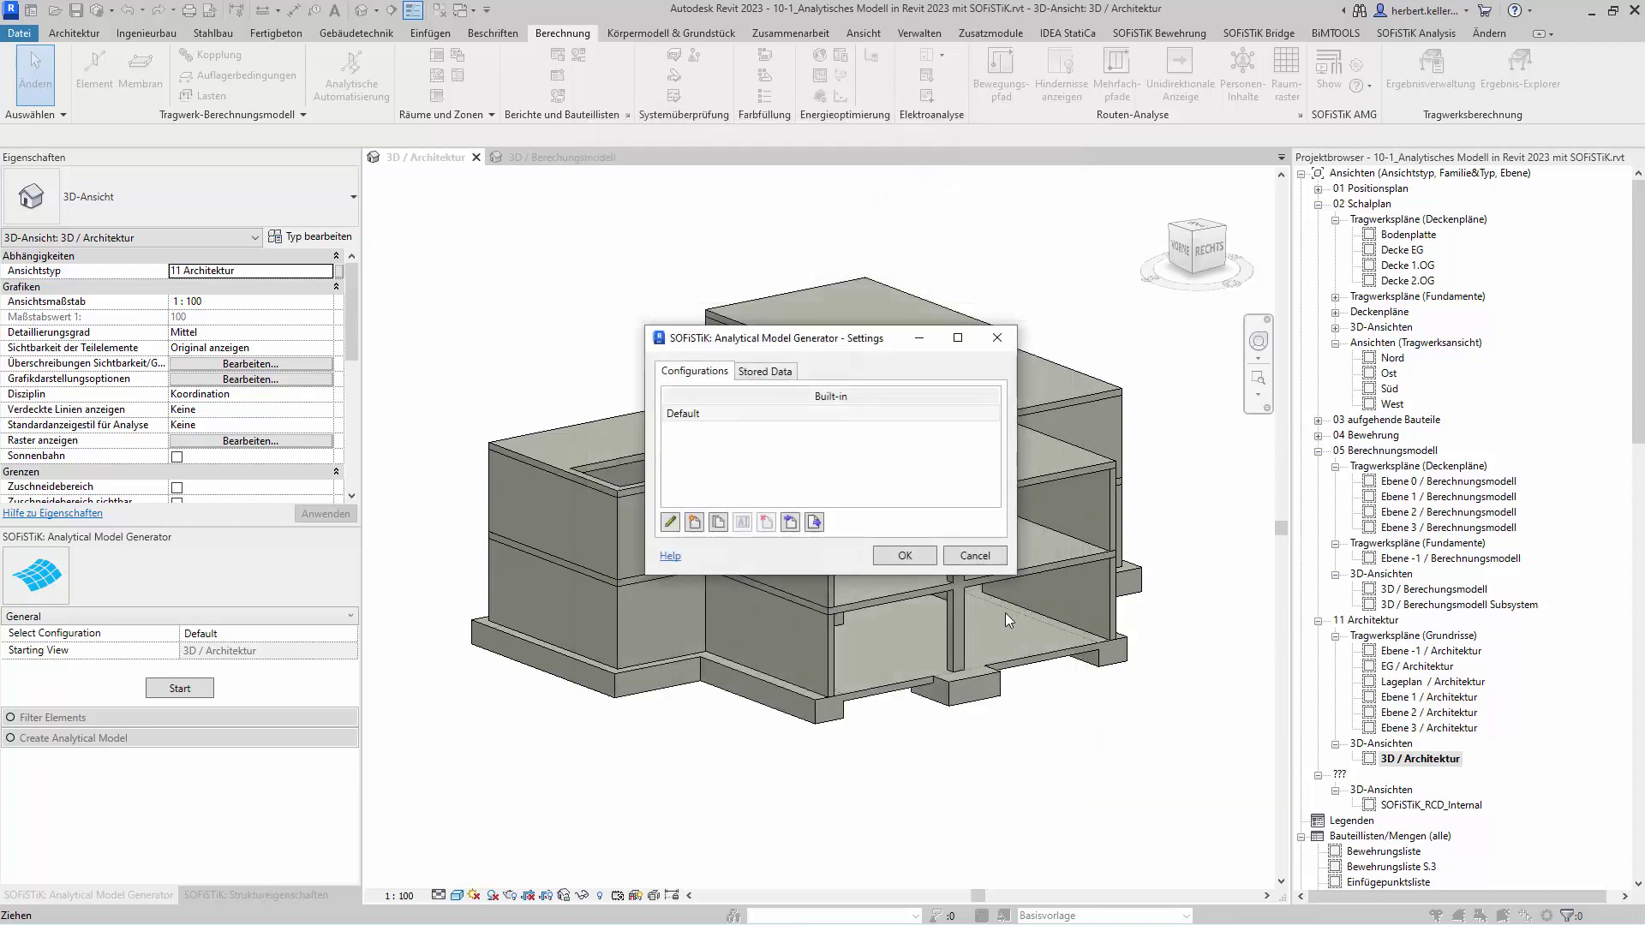
click(977, 552)
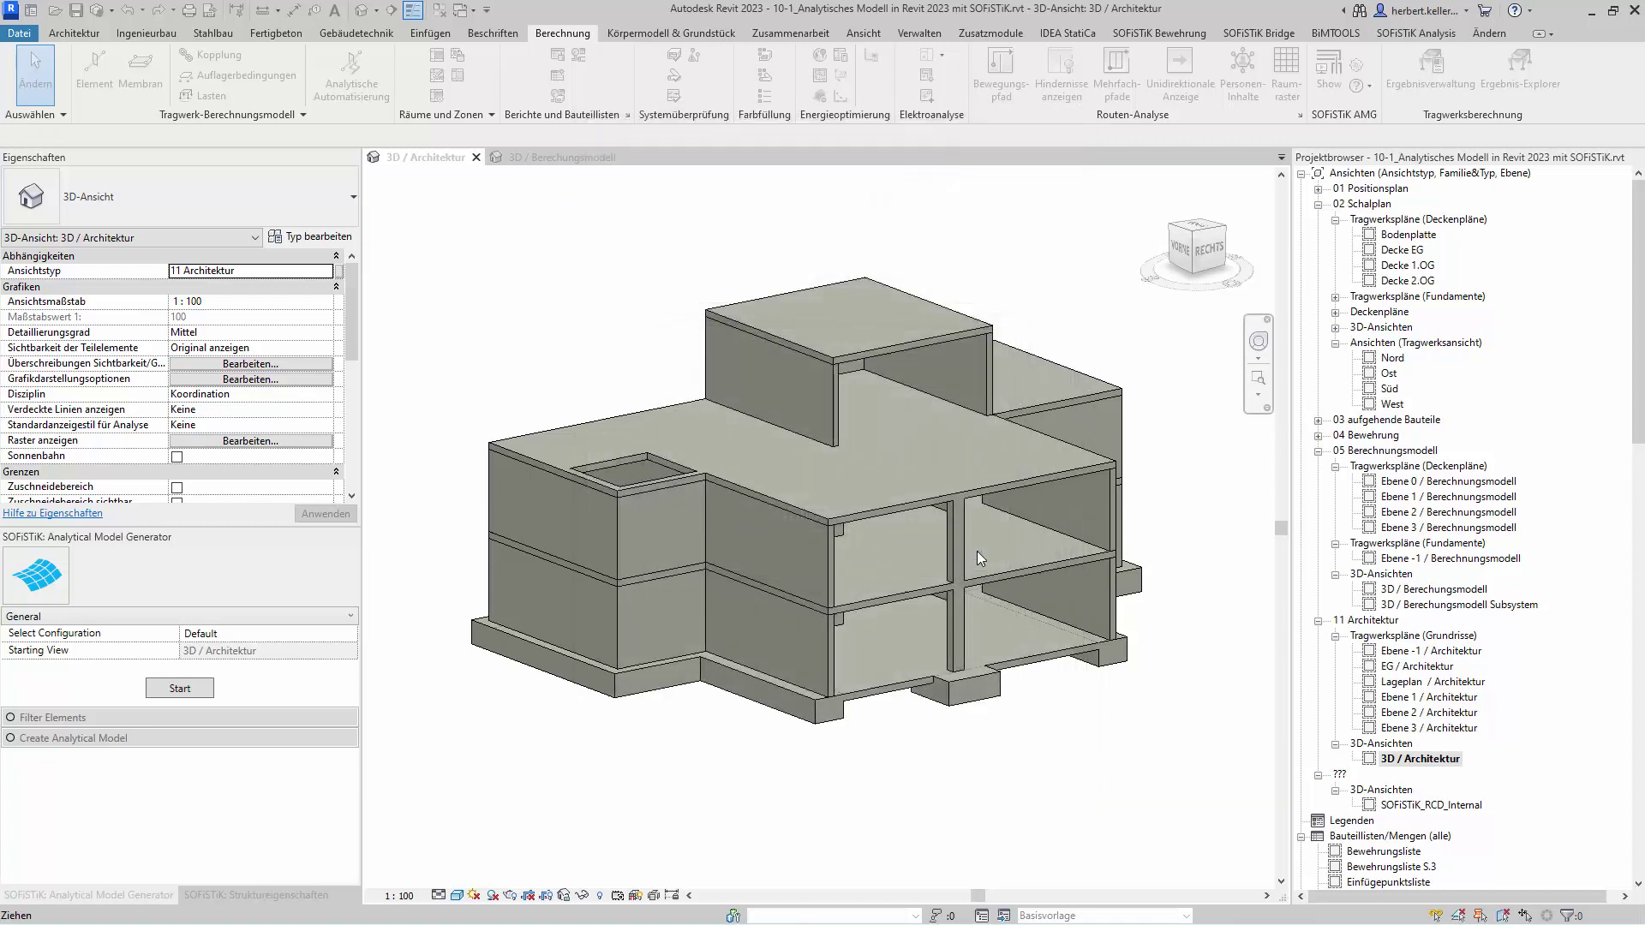
click(837, 400)
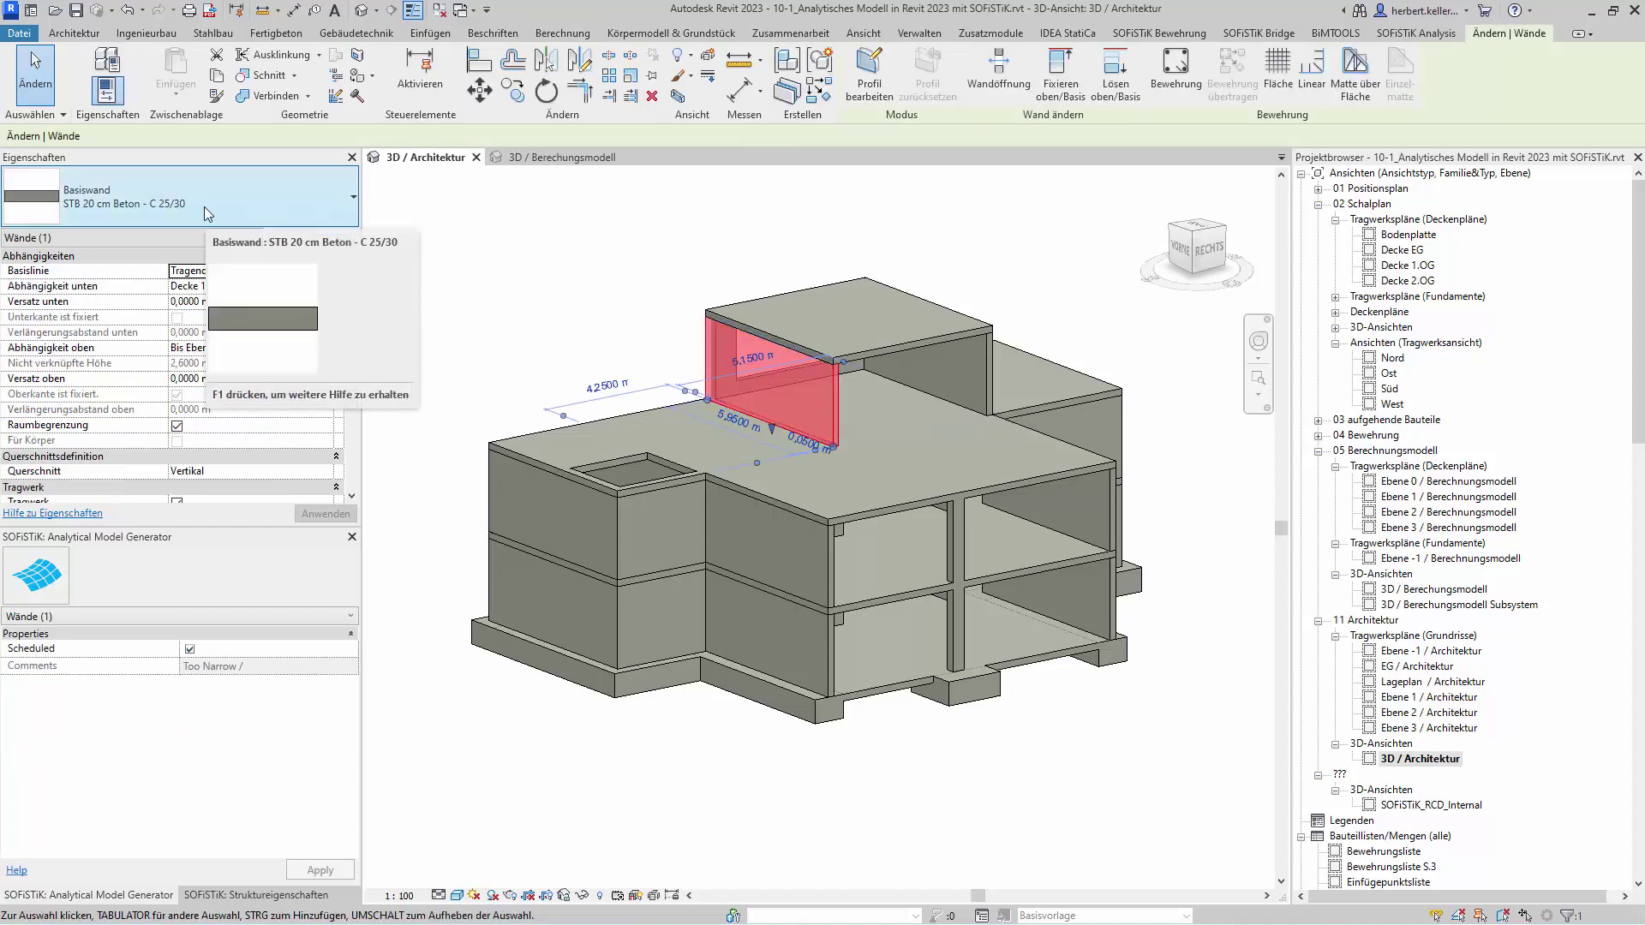
click(357, 193)
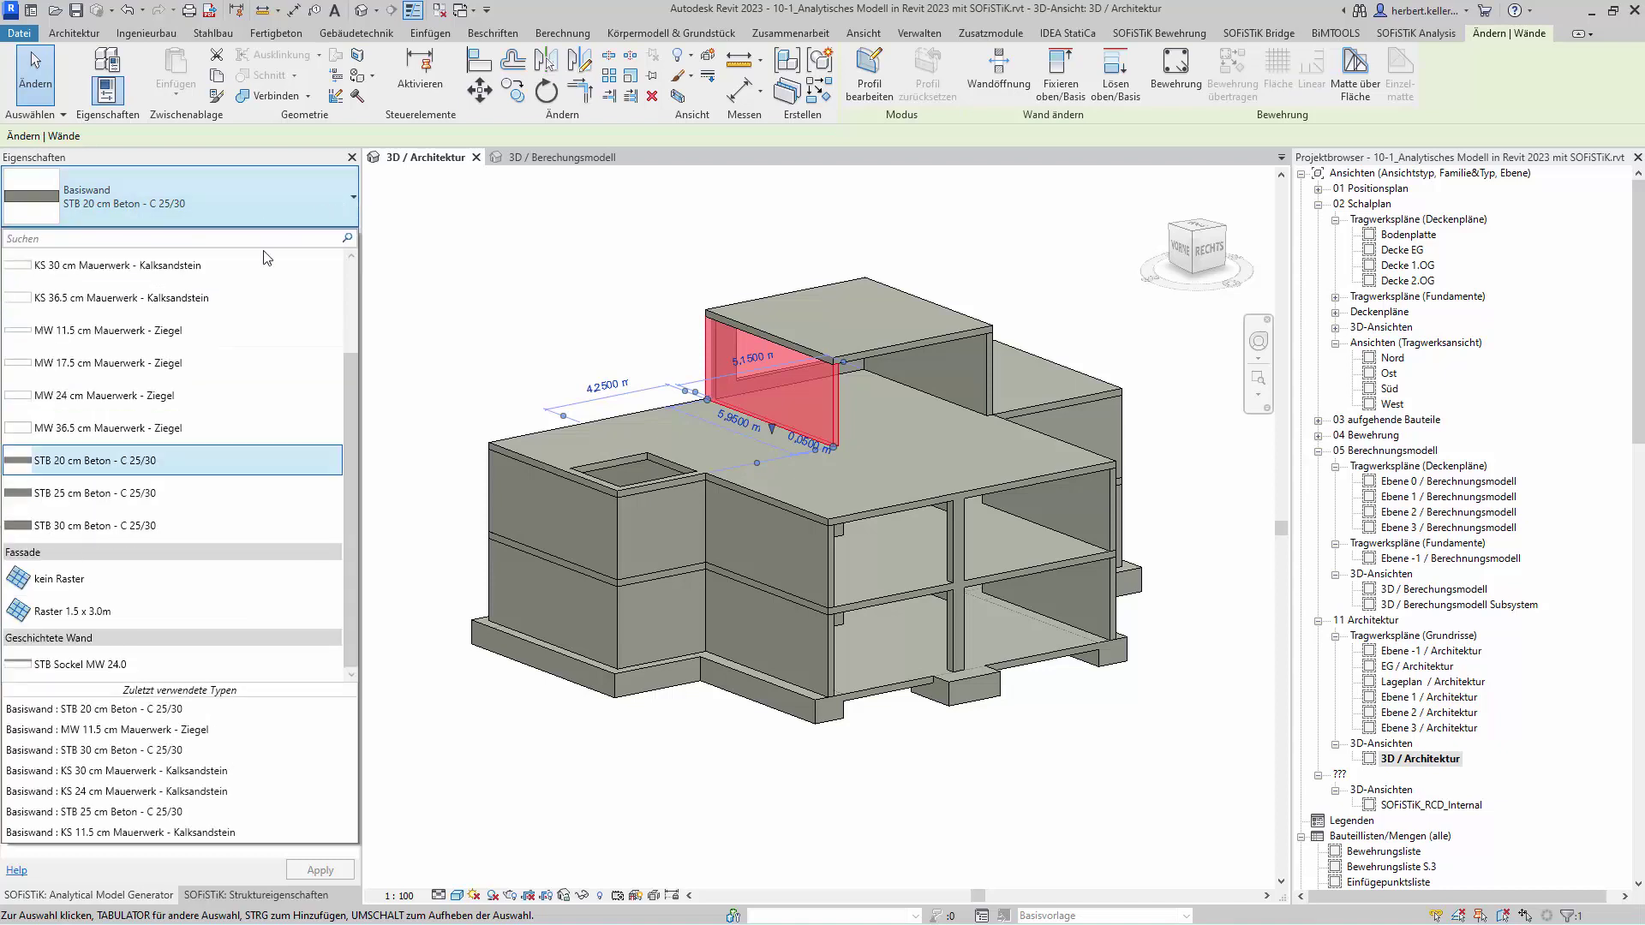
click(166, 340)
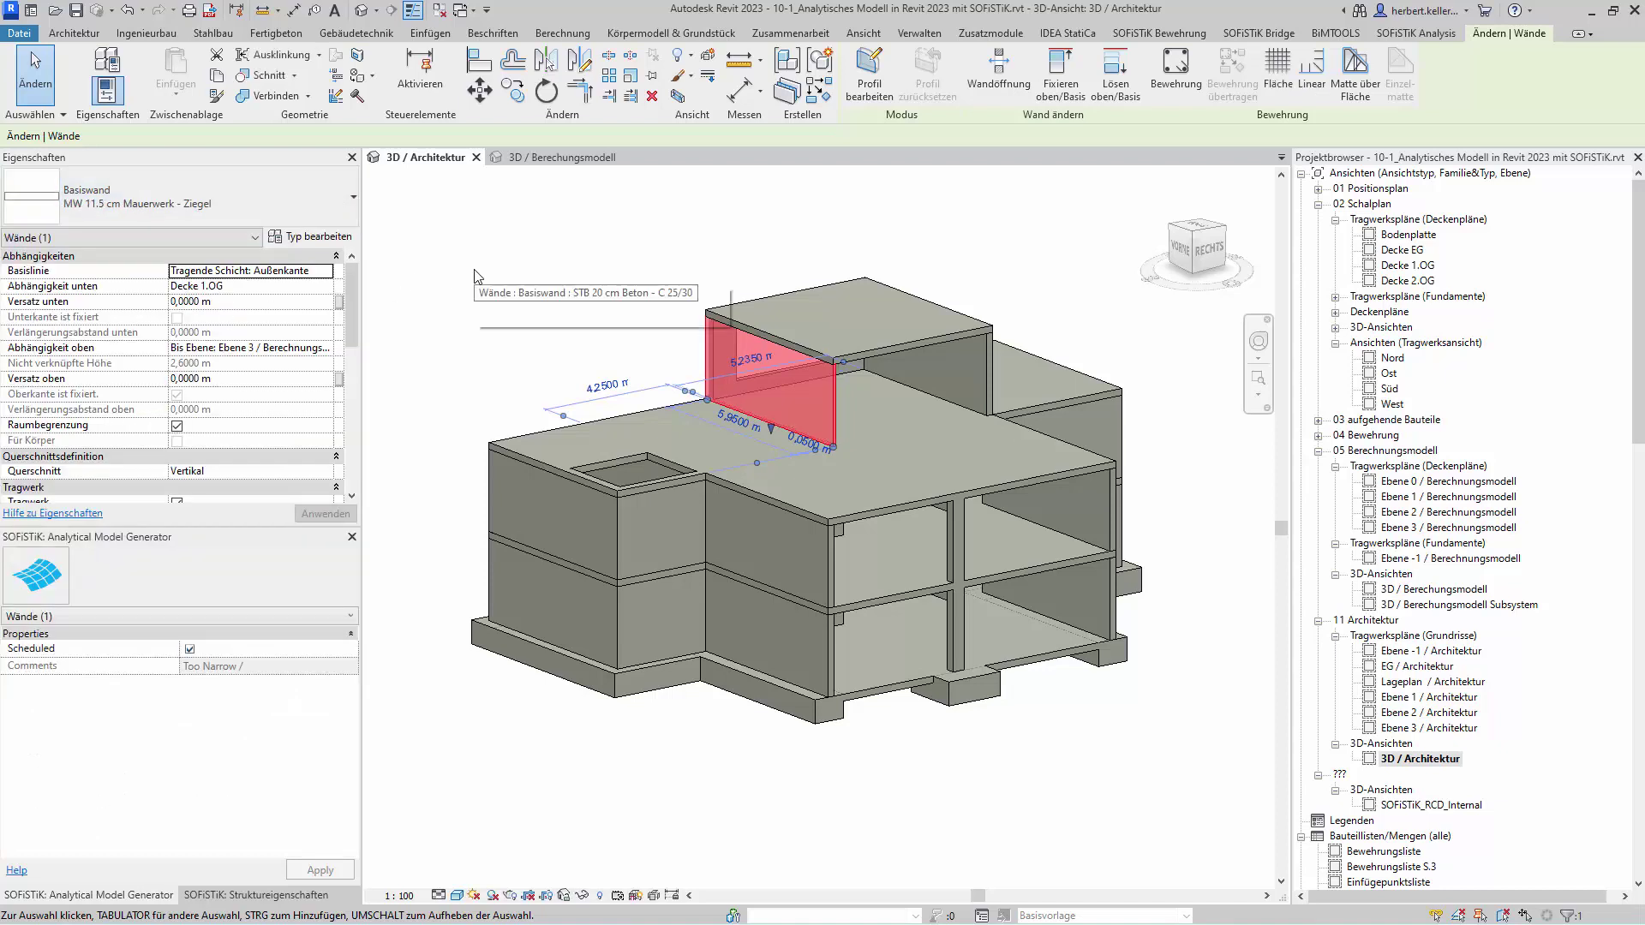
click(577, 280)
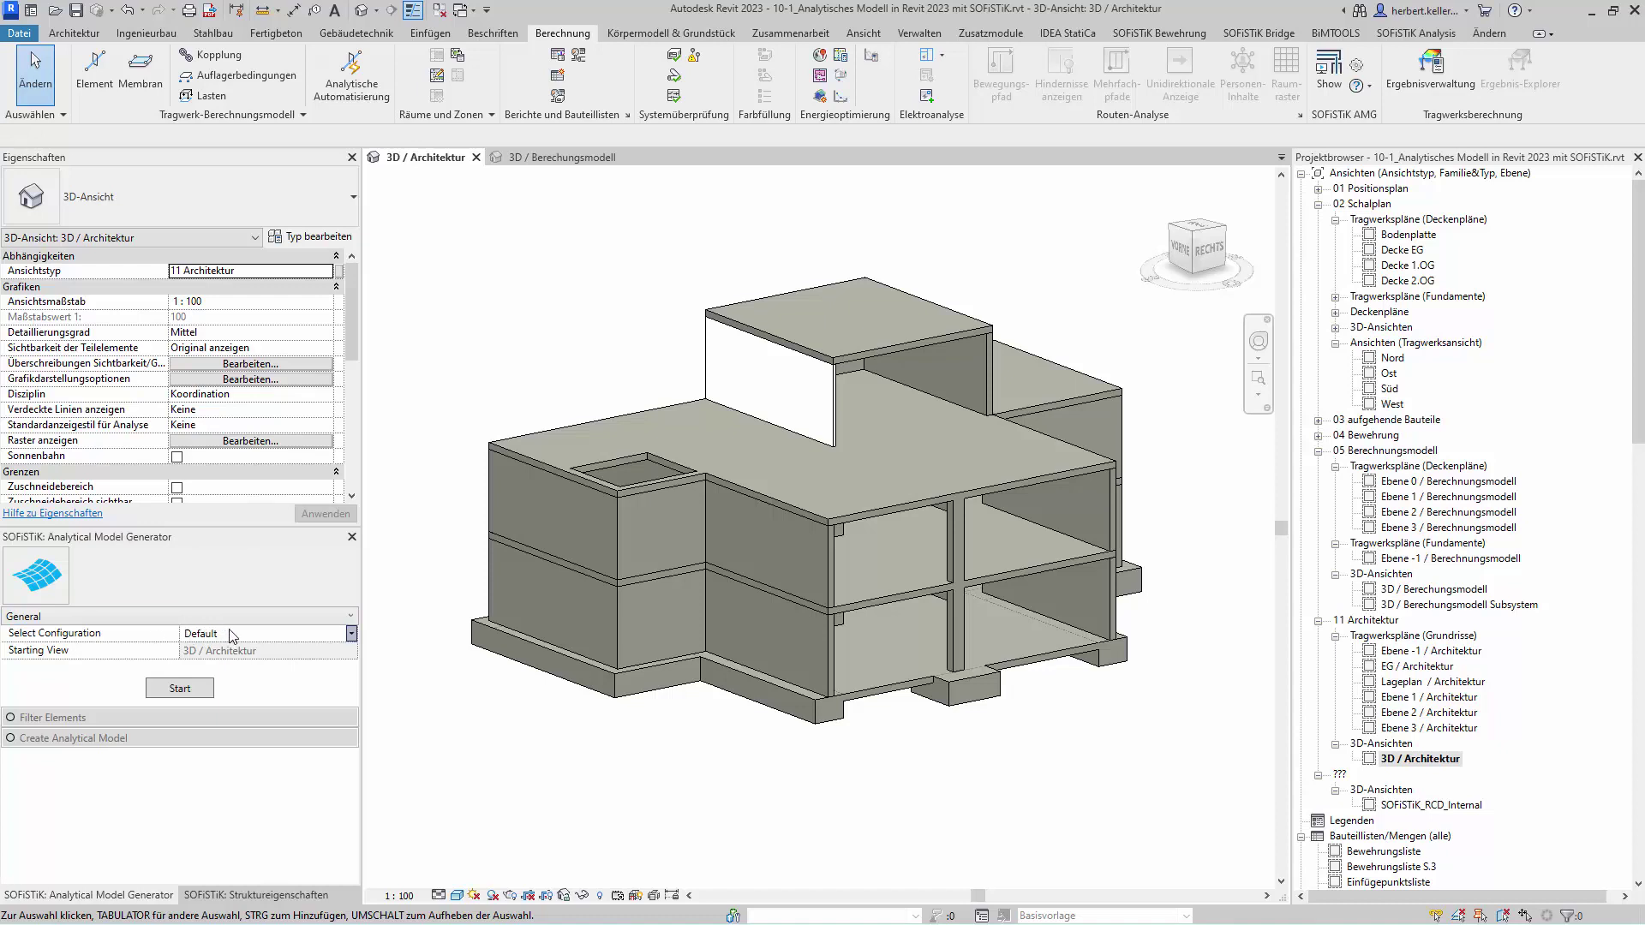
- Start the Analytical Model Generator's Filter Elements stage to flag the thin wall and footings
click(182, 691)
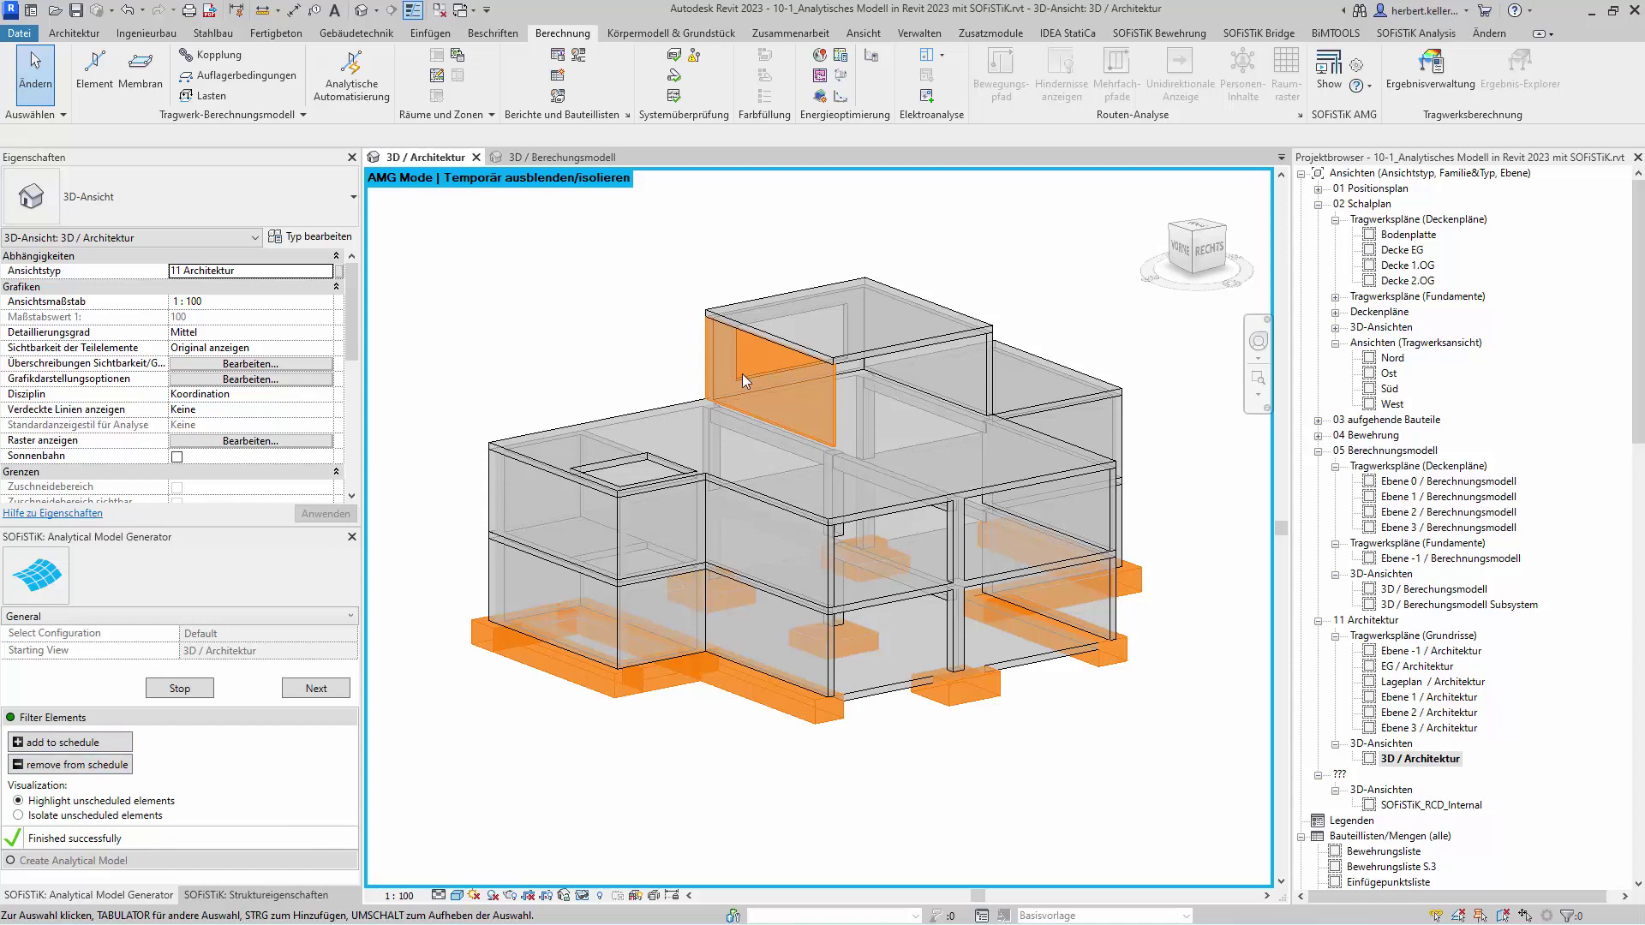
click(711, 349)
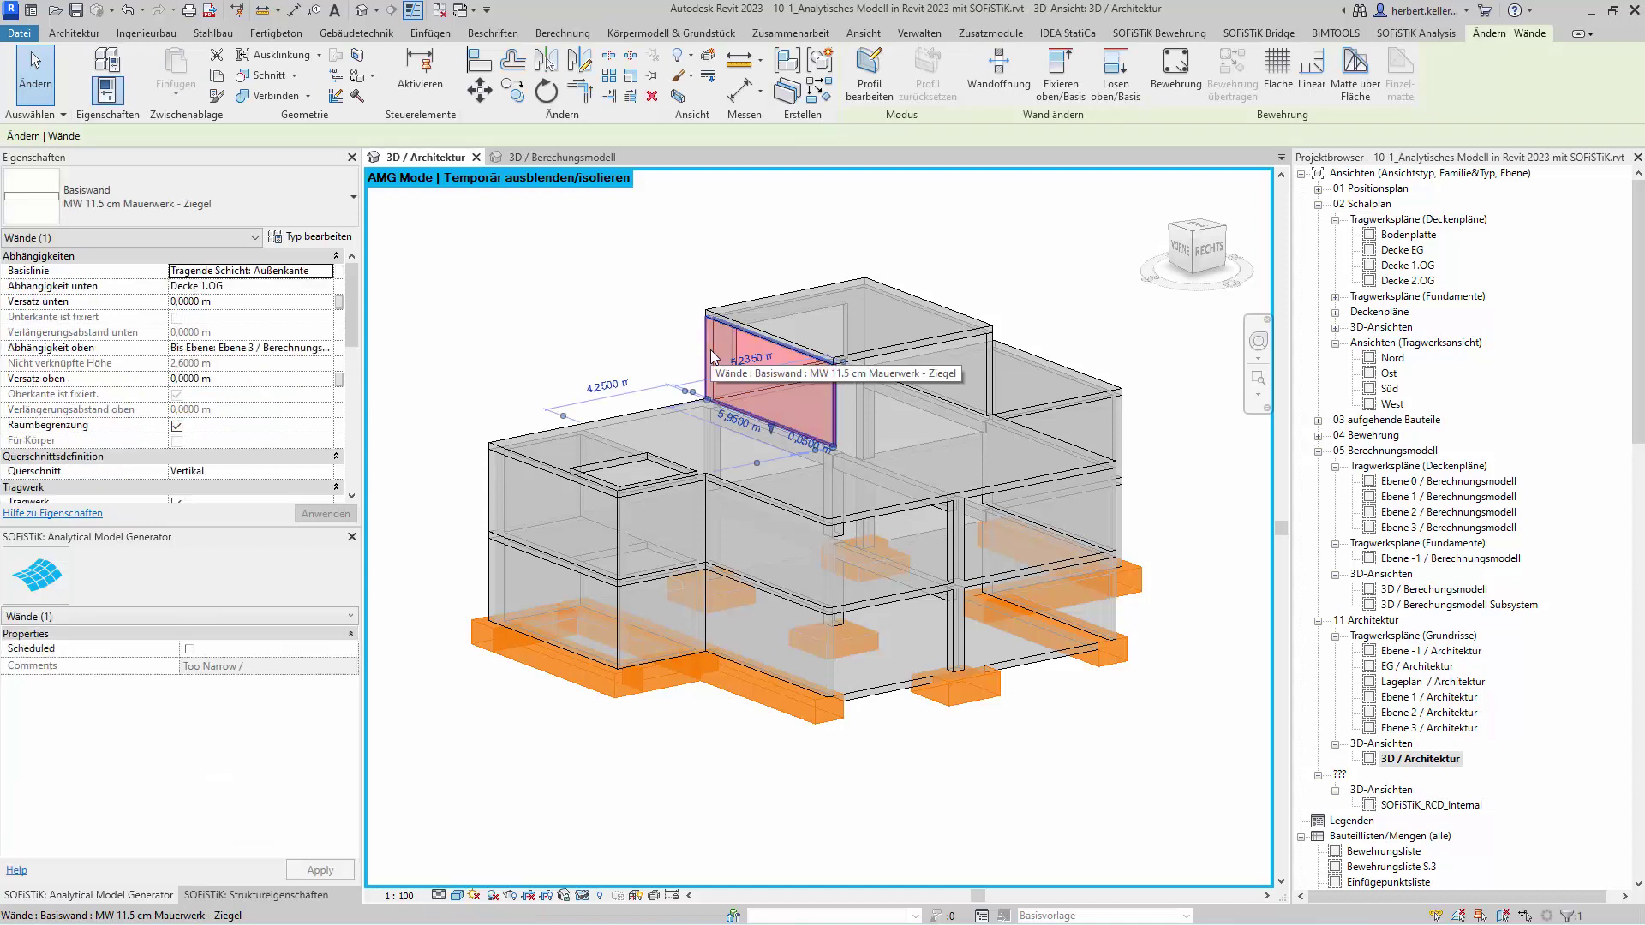
click(353, 206)
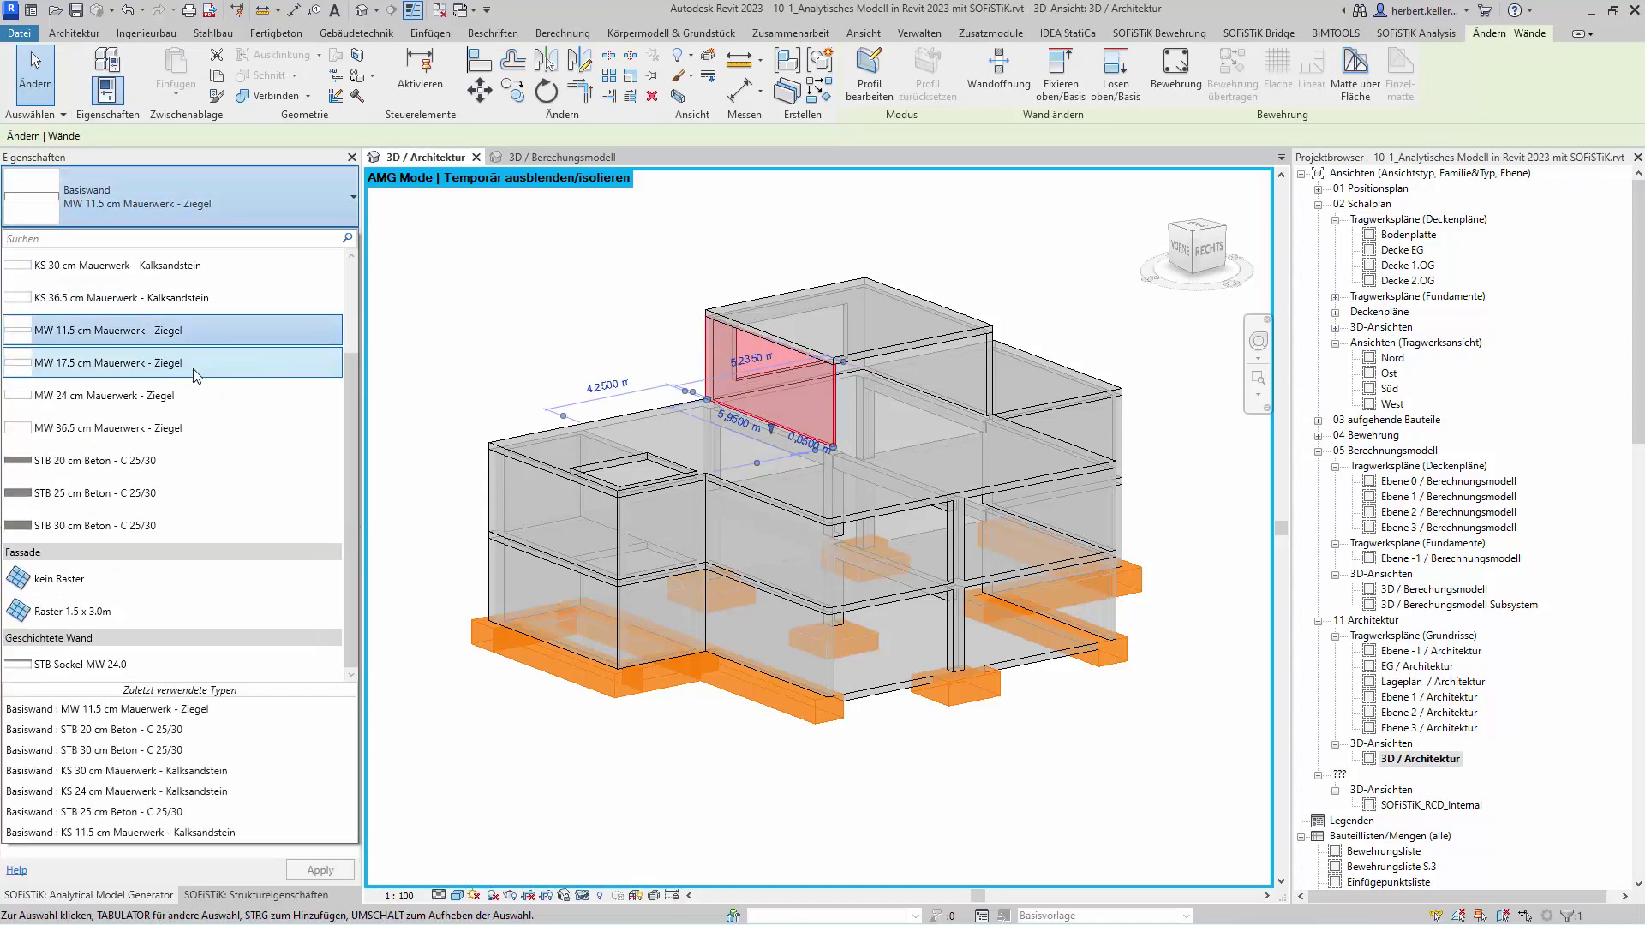
key(Escape)
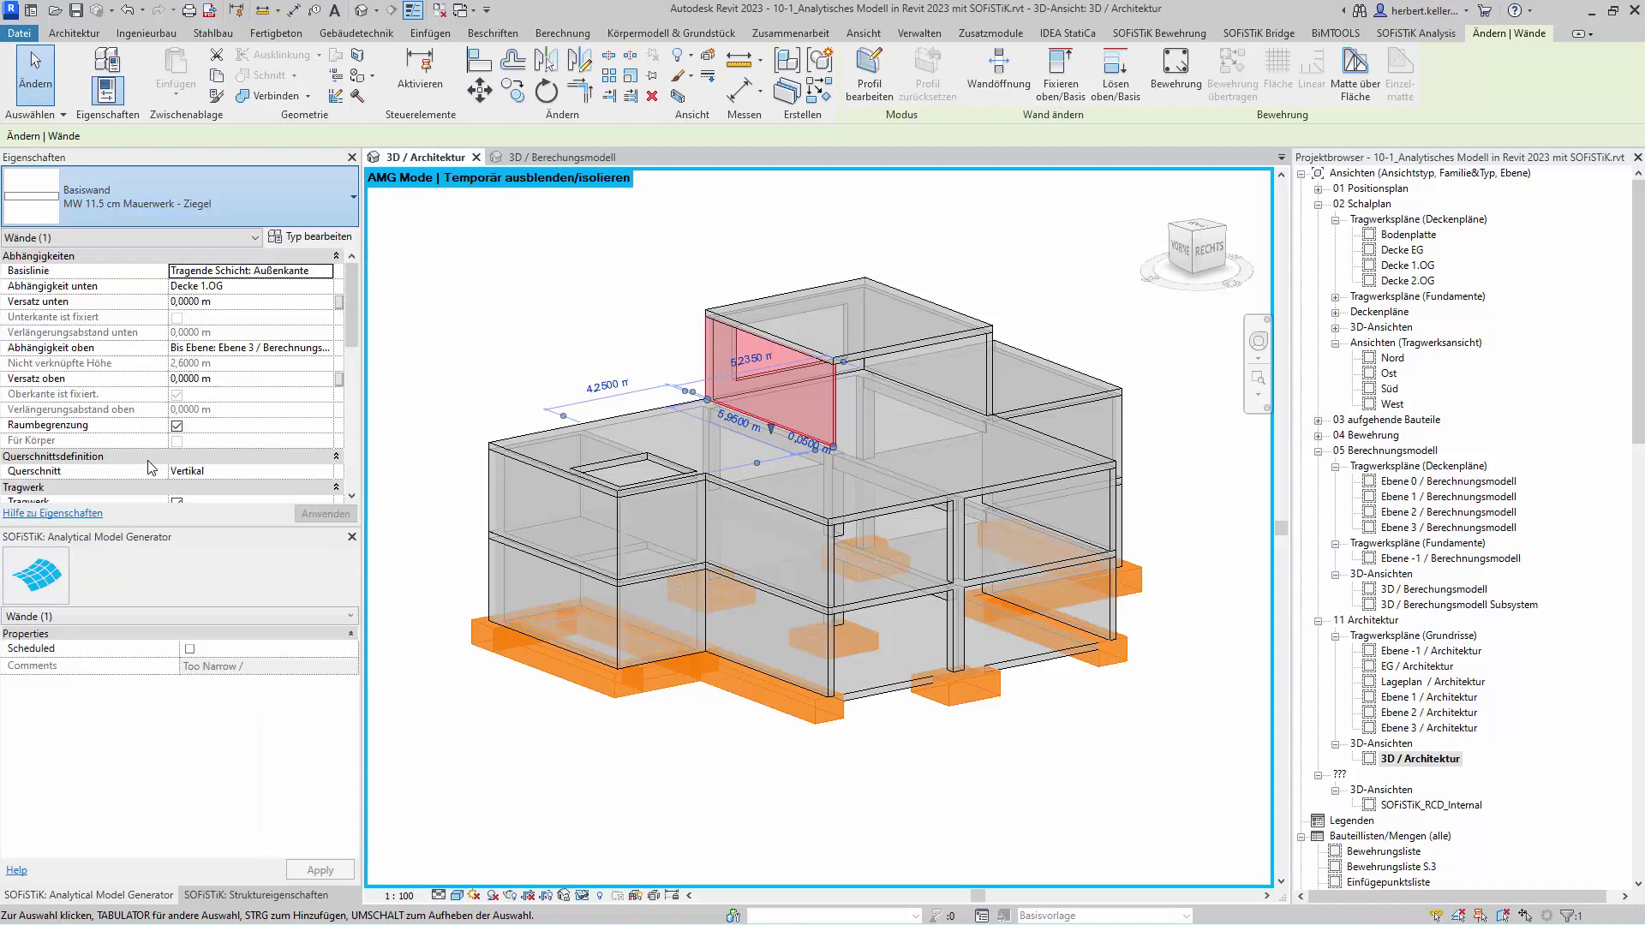
click(534, 298)
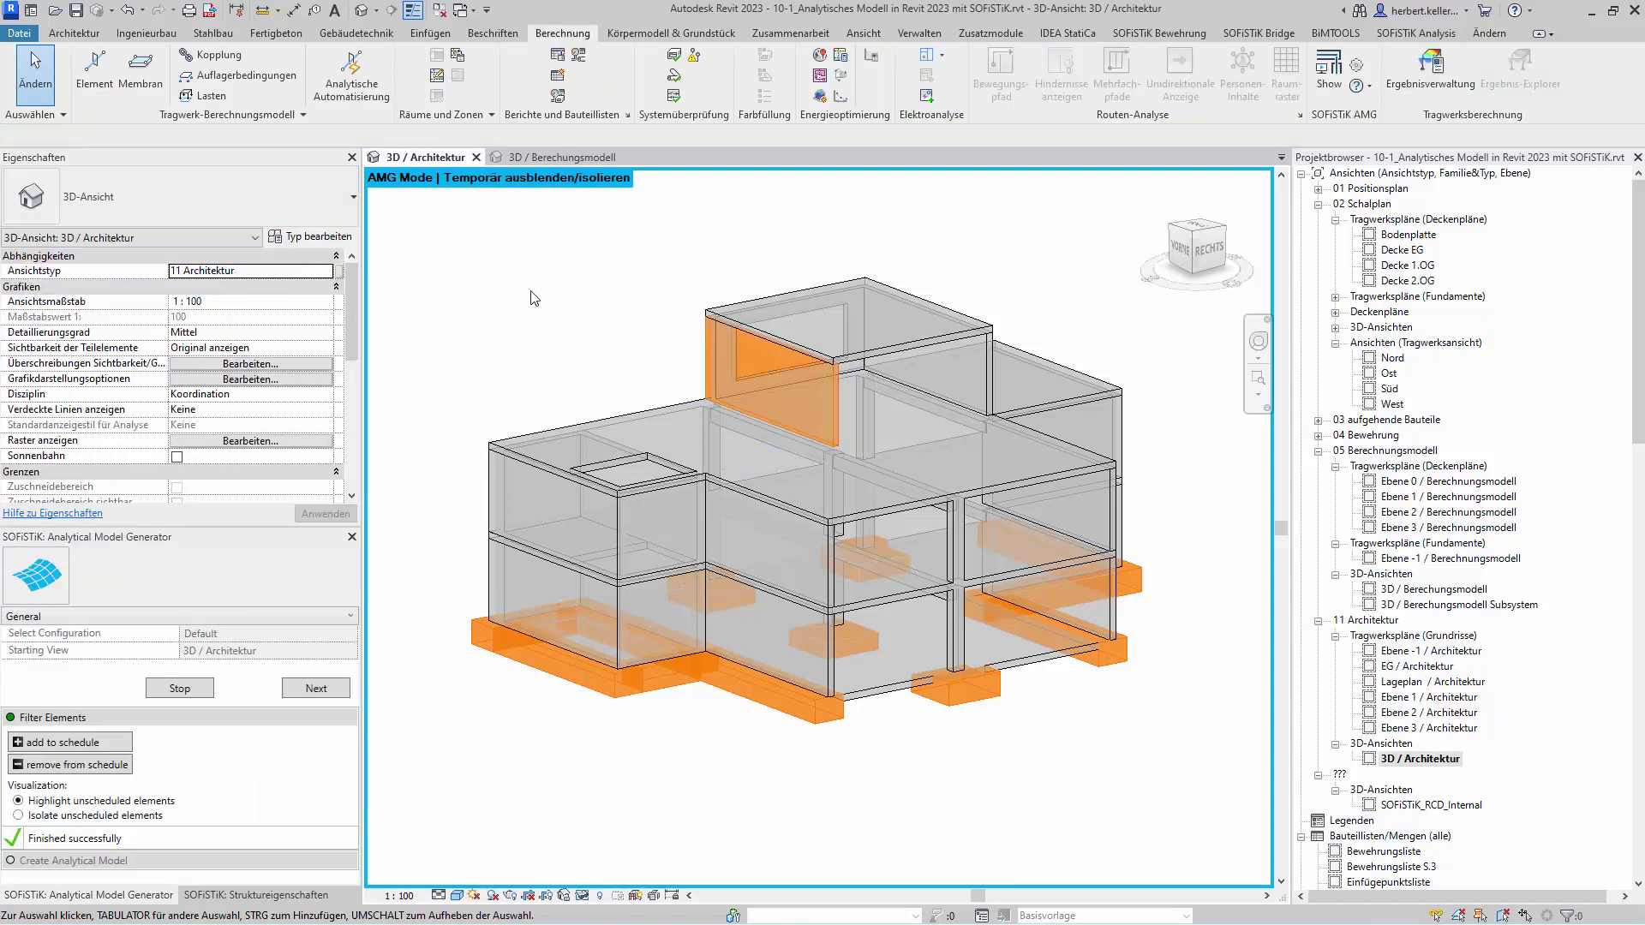
- Pick the thin upper-floor masonry wall and add it to the schedule
click(71, 743)
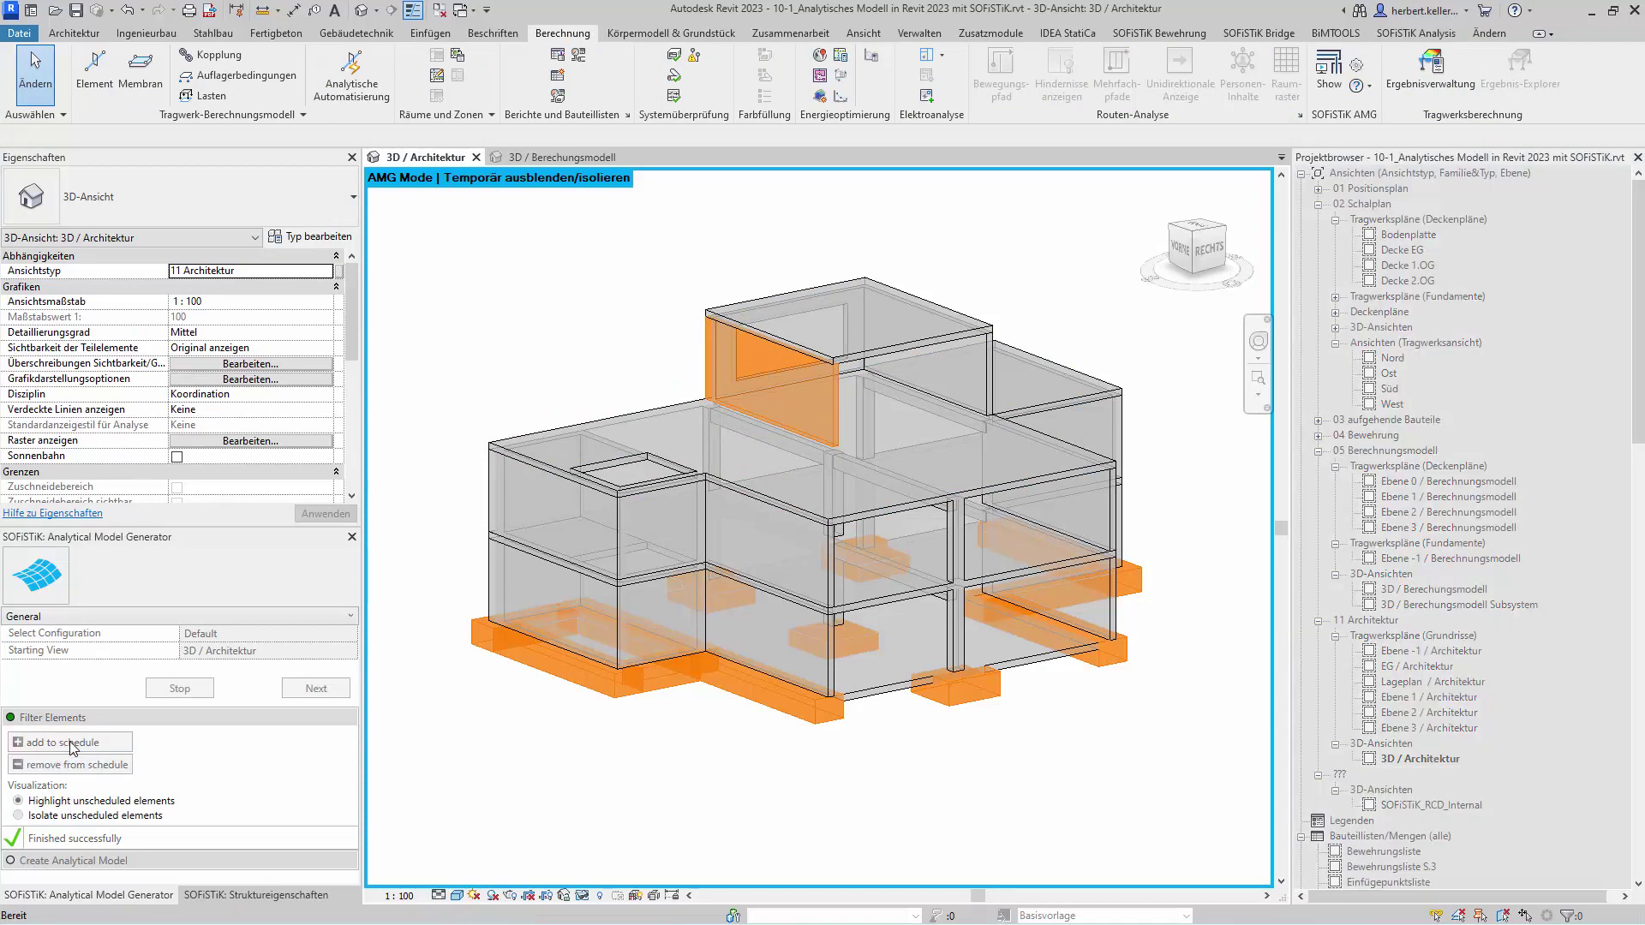
click(701, 353)
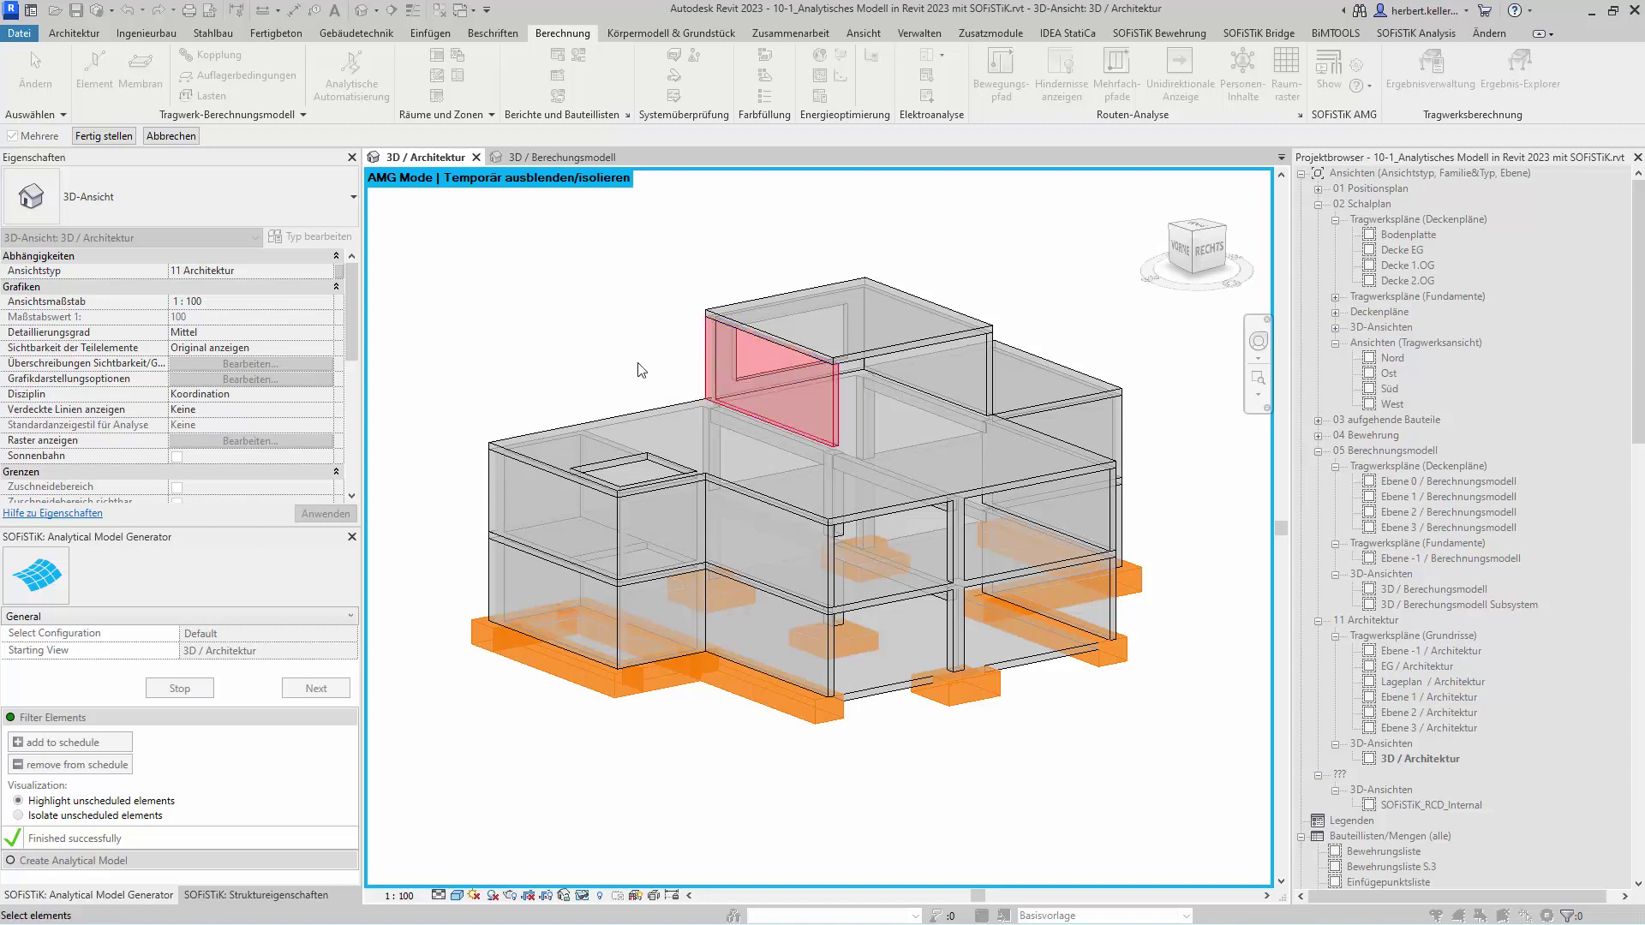
click(117, 135)
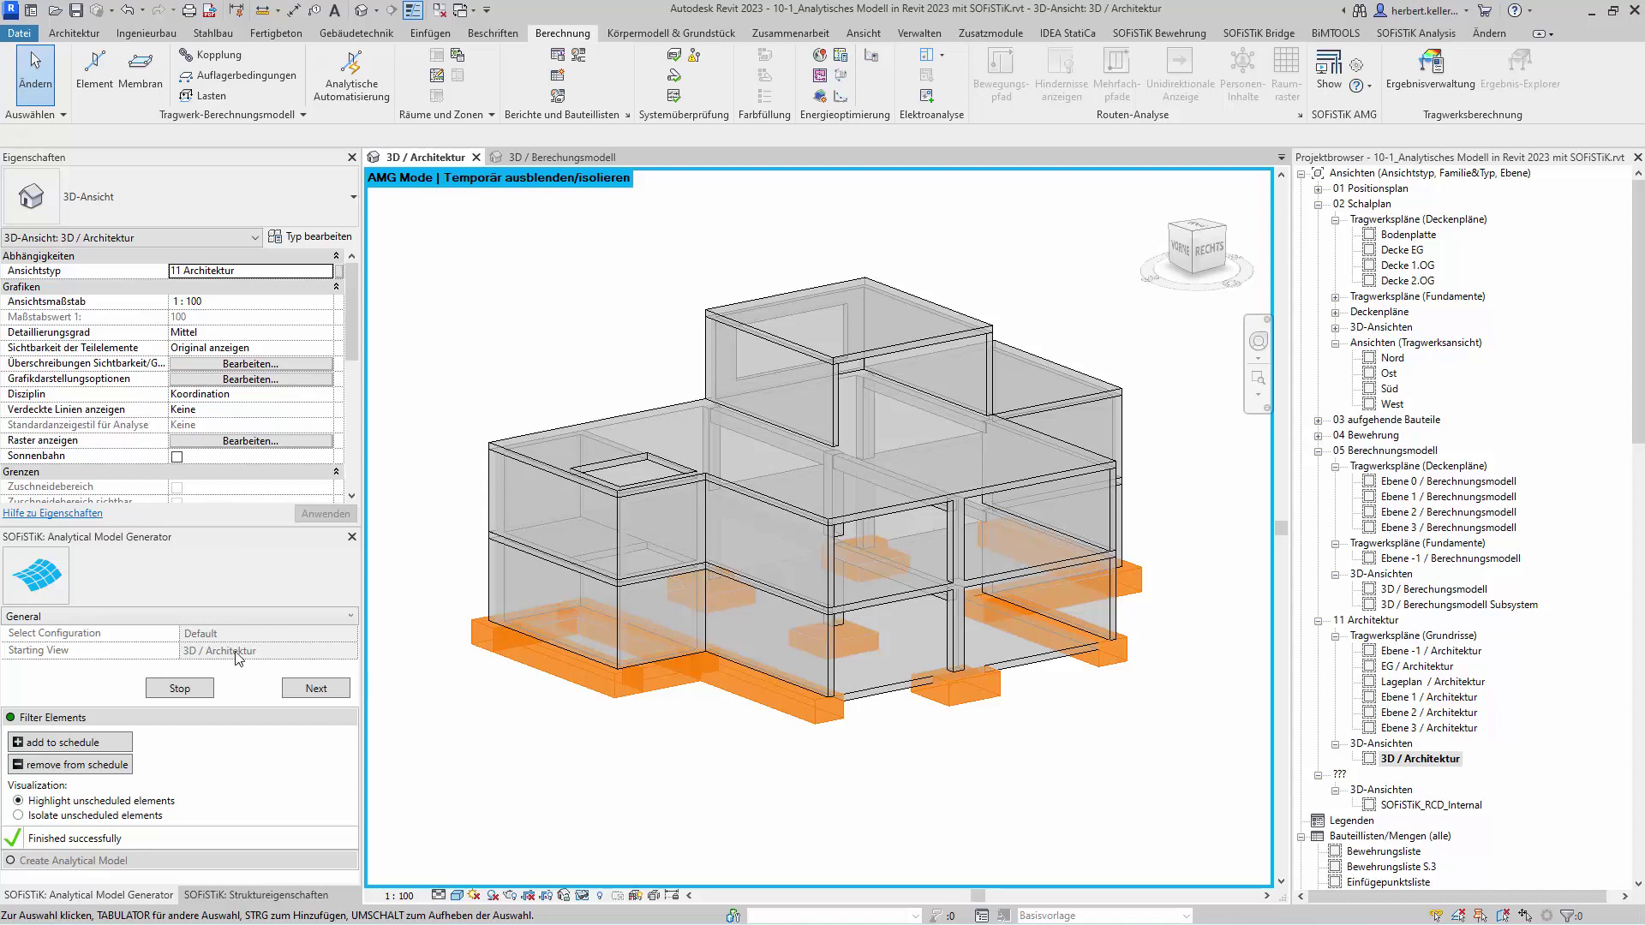
- Stop the generator run and open the Default configuration's Create Analytical Model settings
click(182, 694)
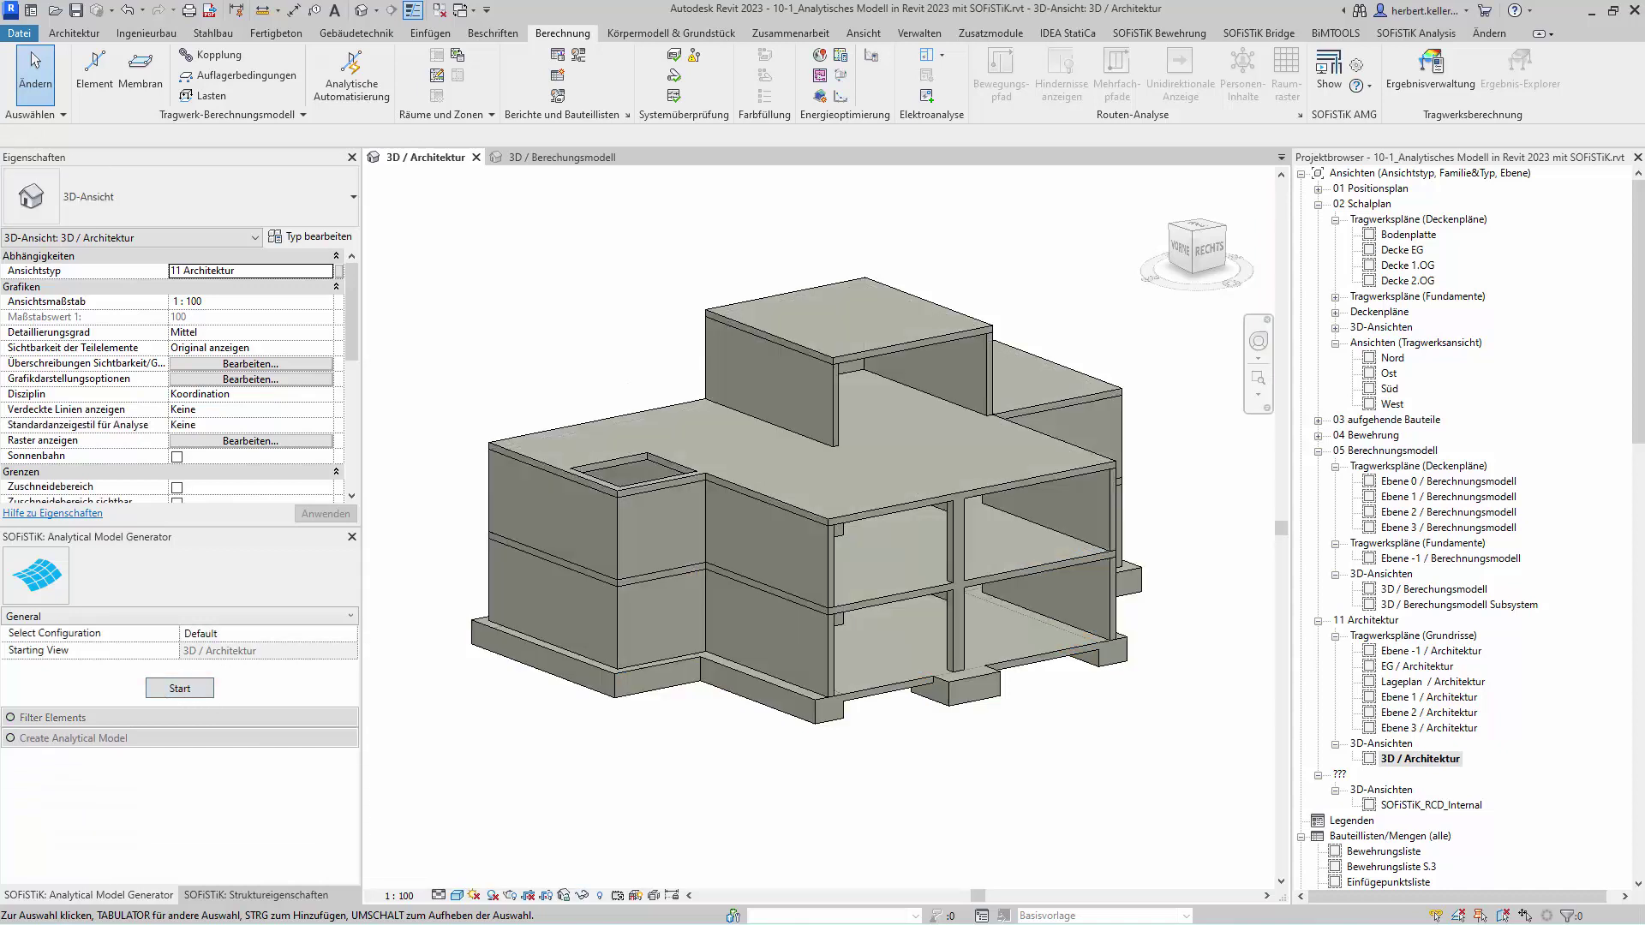
click(1360, 66)
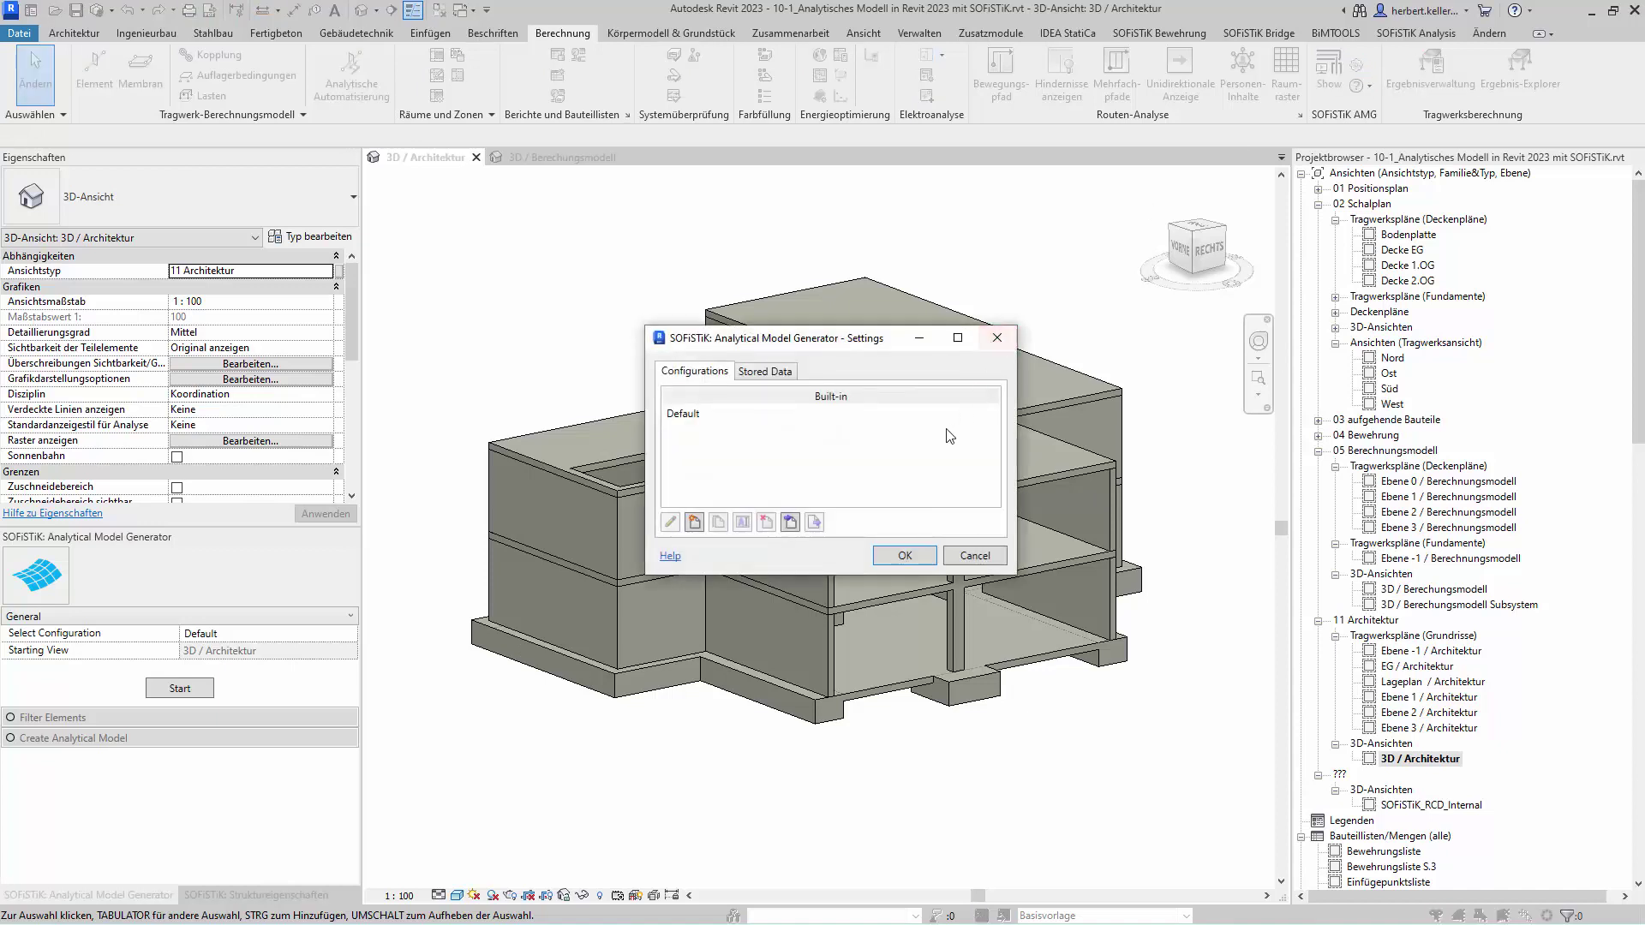
click(685, 418)
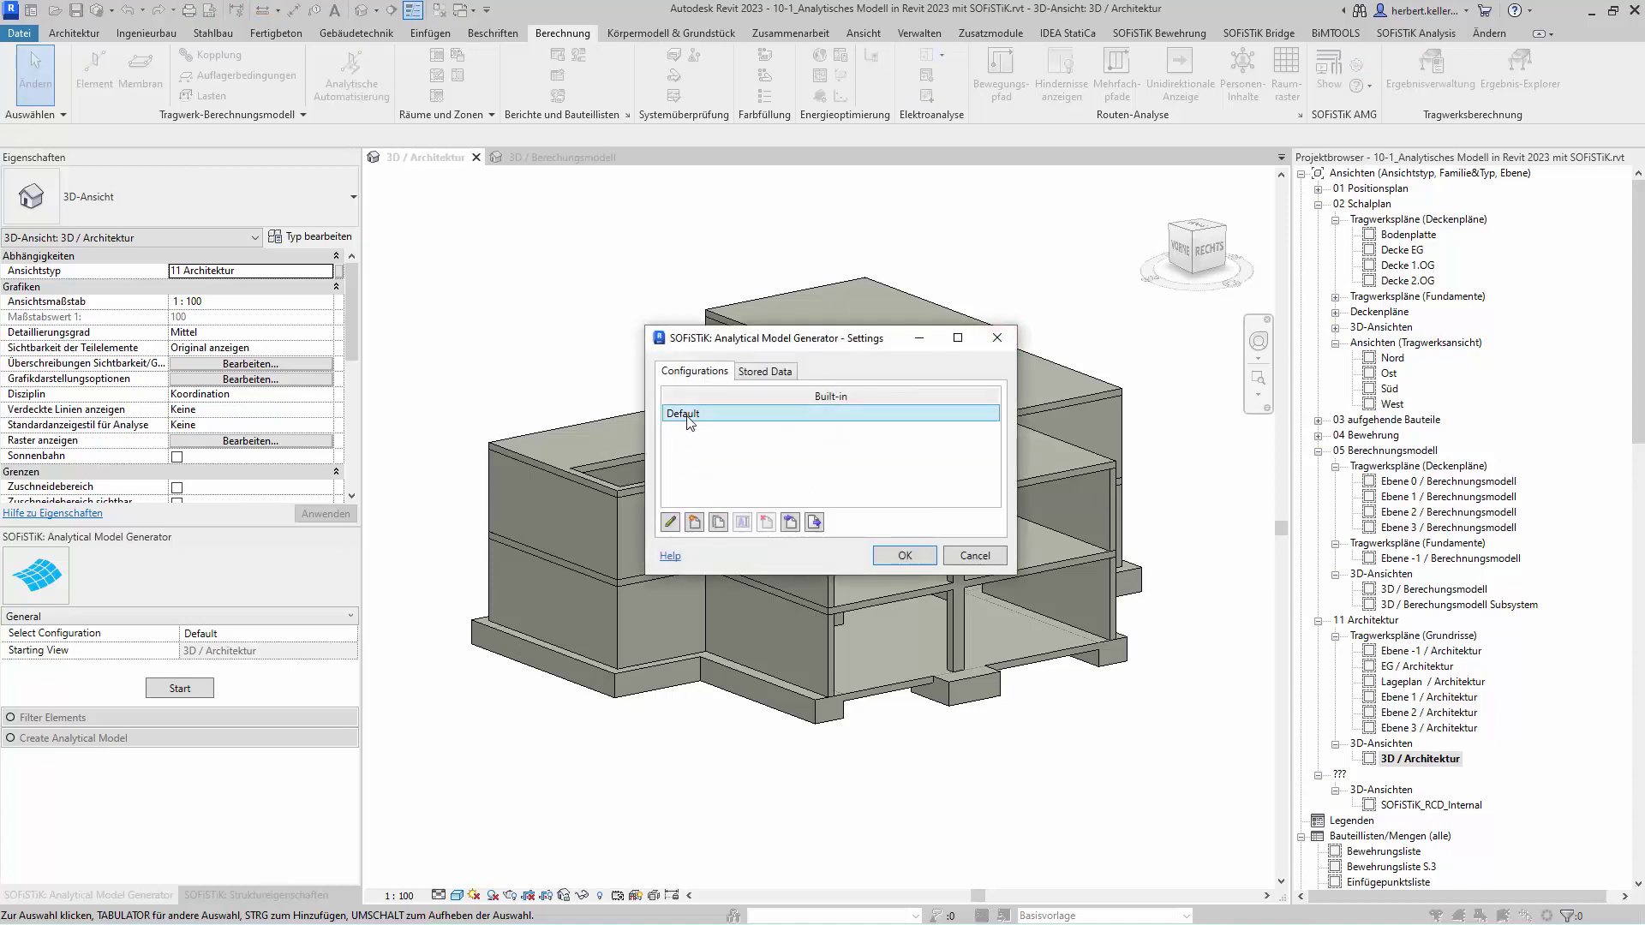
click(670, 522)
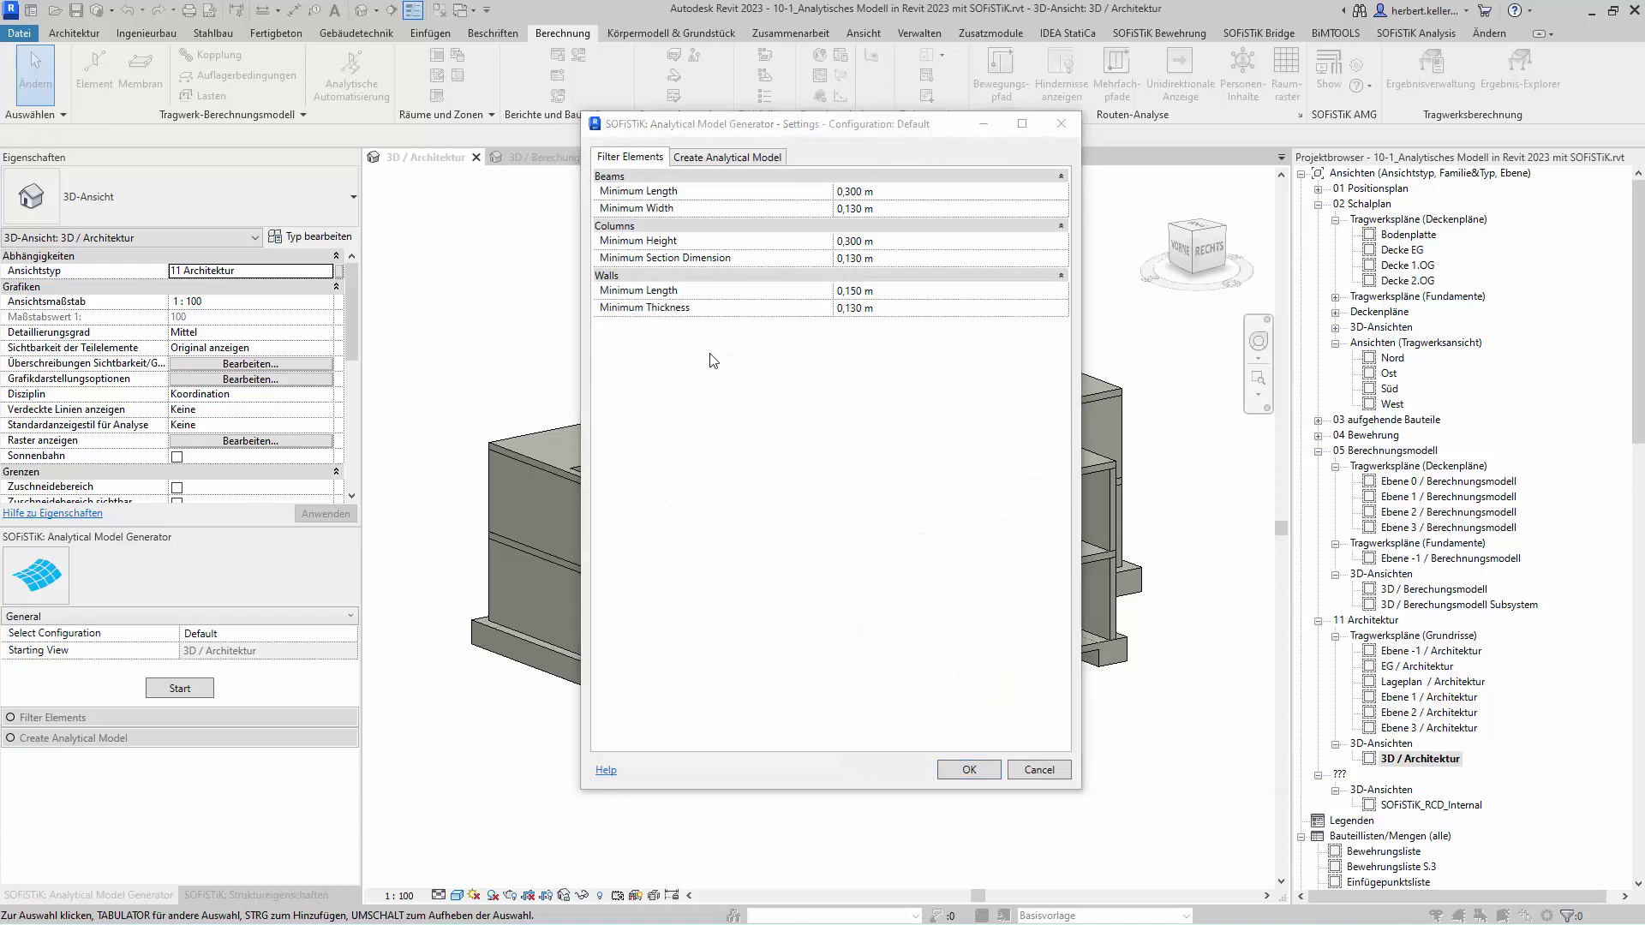
click(708, 161)
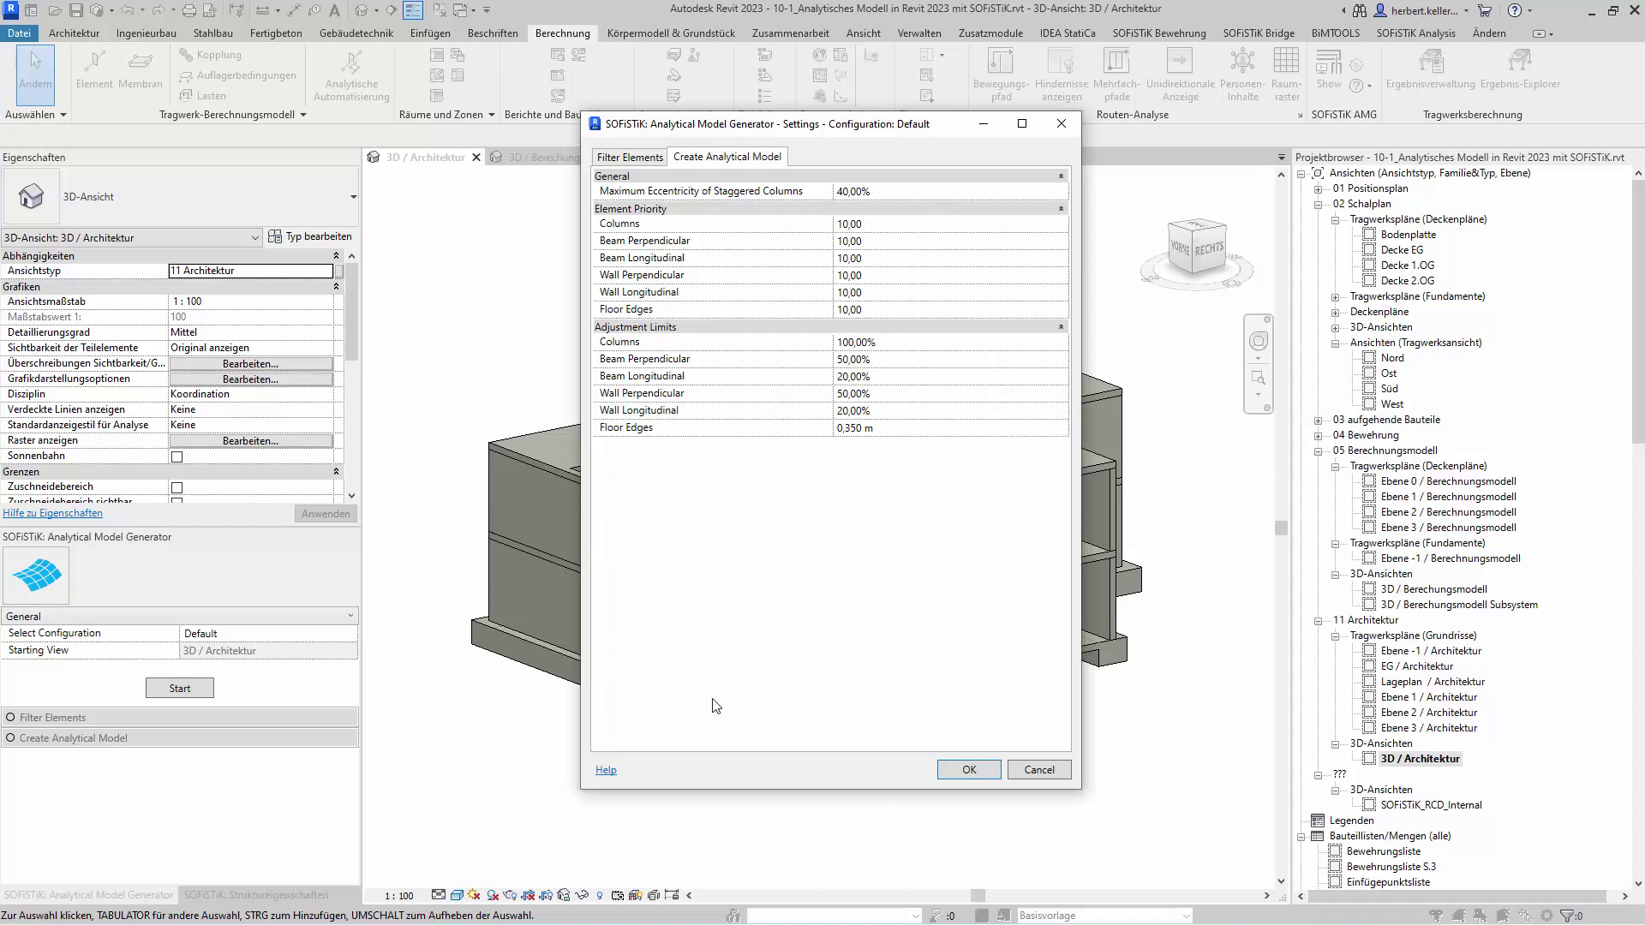
- Open the online help for these settings and scroll to the Element Priority section
click(605, 771)
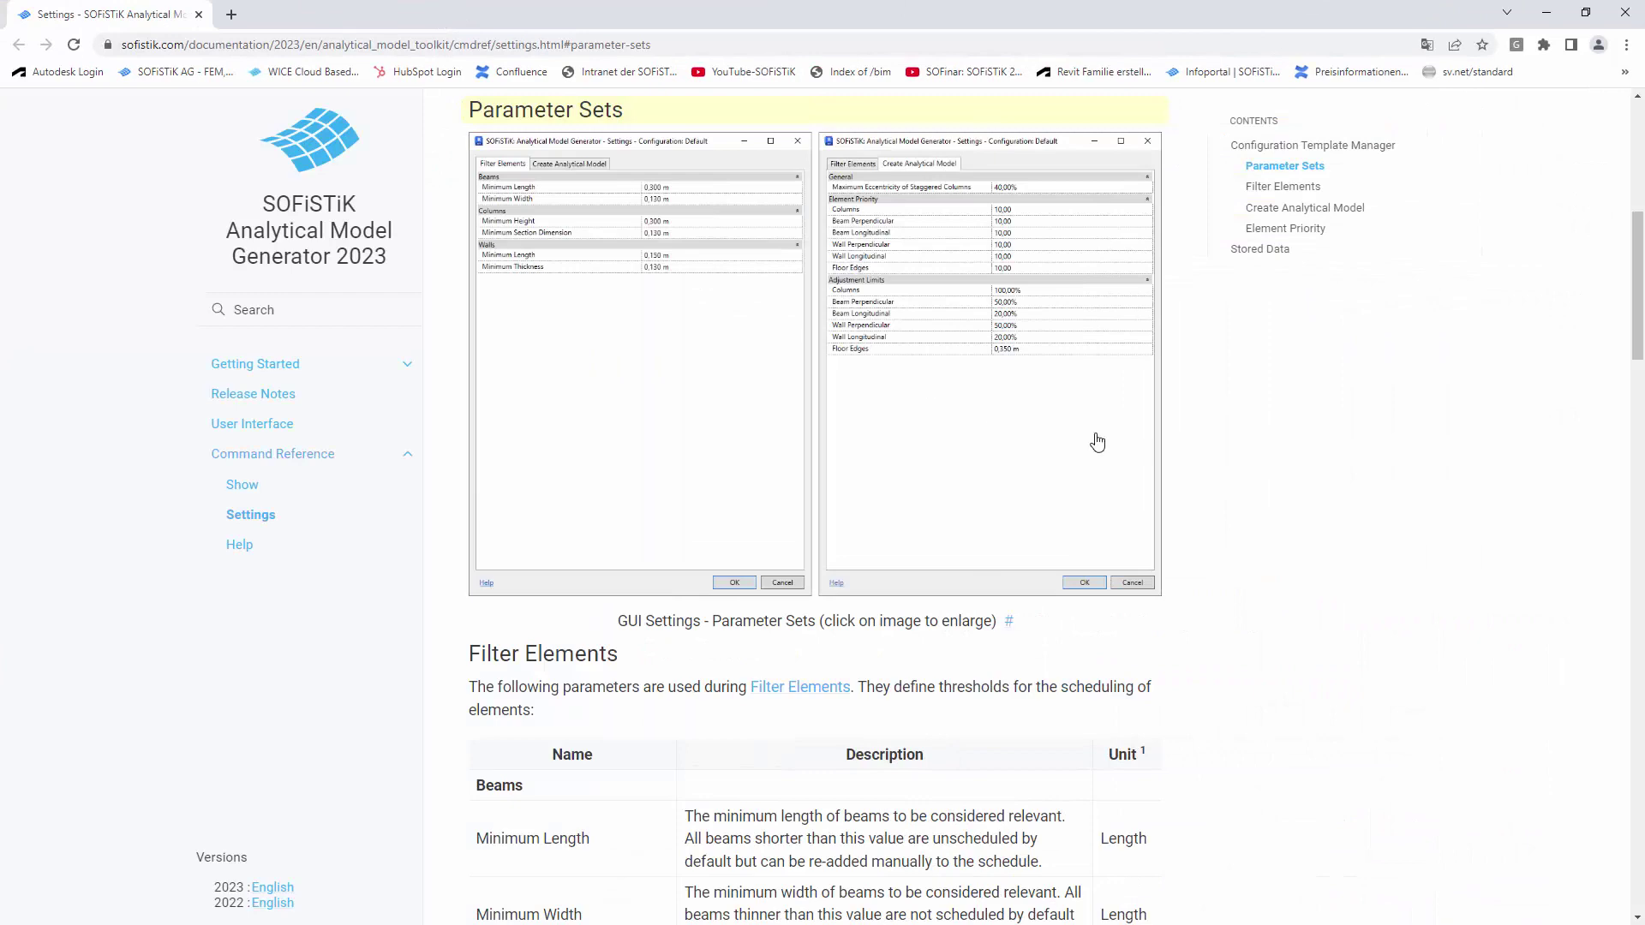
scroll(1030, 423, down, 4)
scroll(1030, 423, down, 2)
scroll(1030, 423, down, 1)
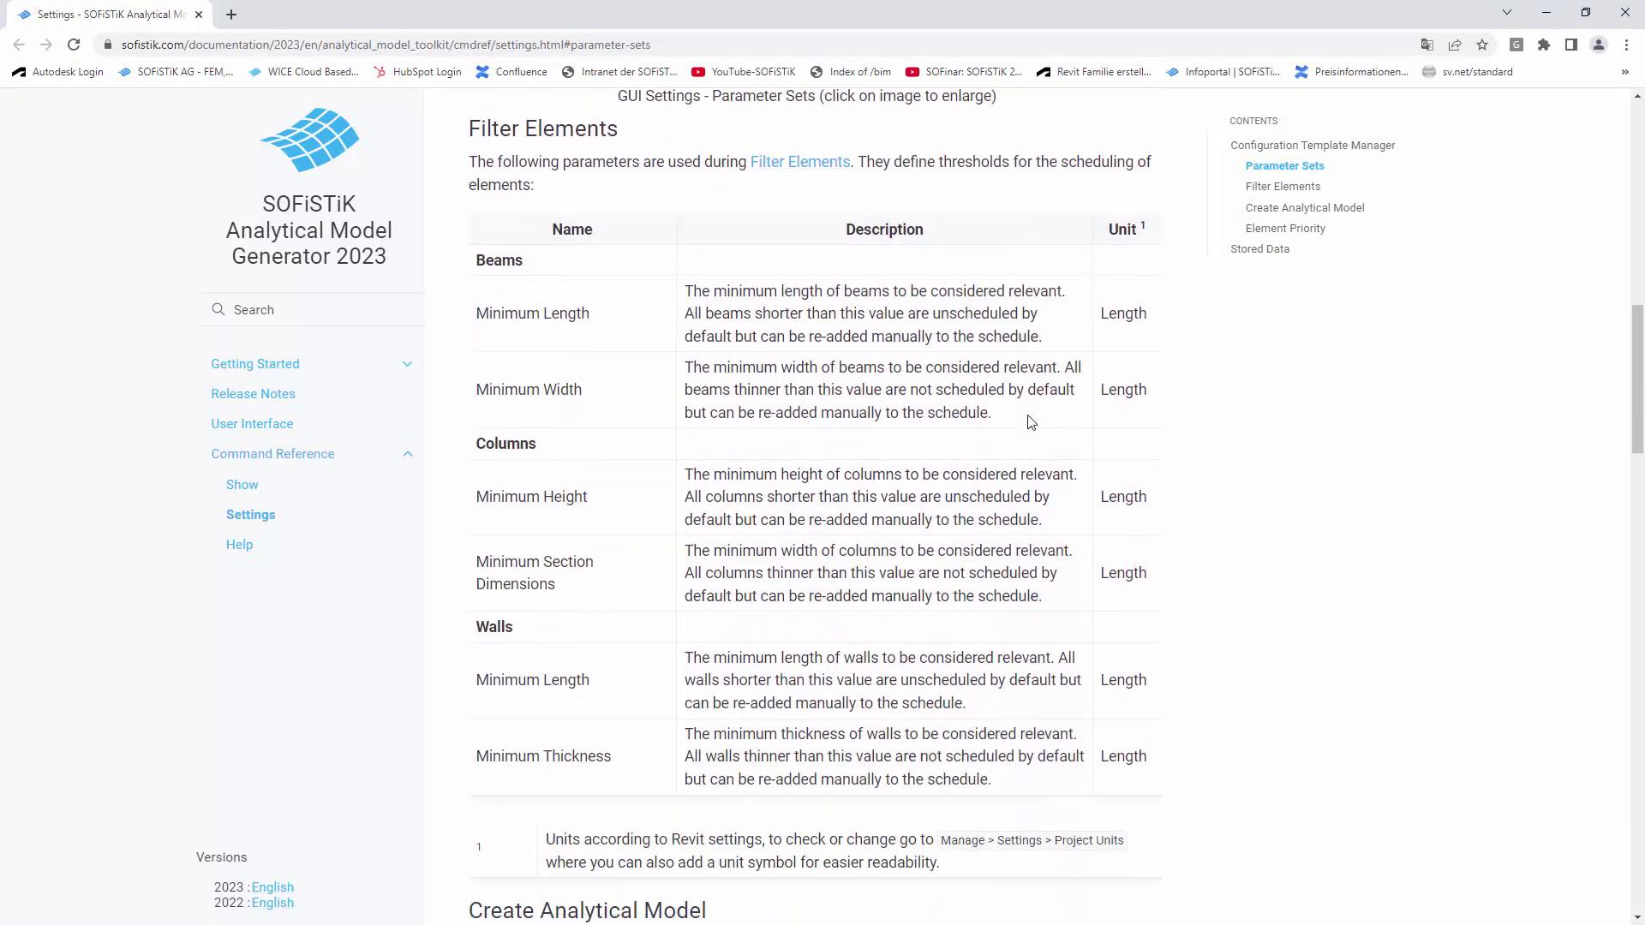
scroll(1030, 423, down, 4)
scroll(1030, 423, down, 5)
scroll(1030, 423, down, 2)
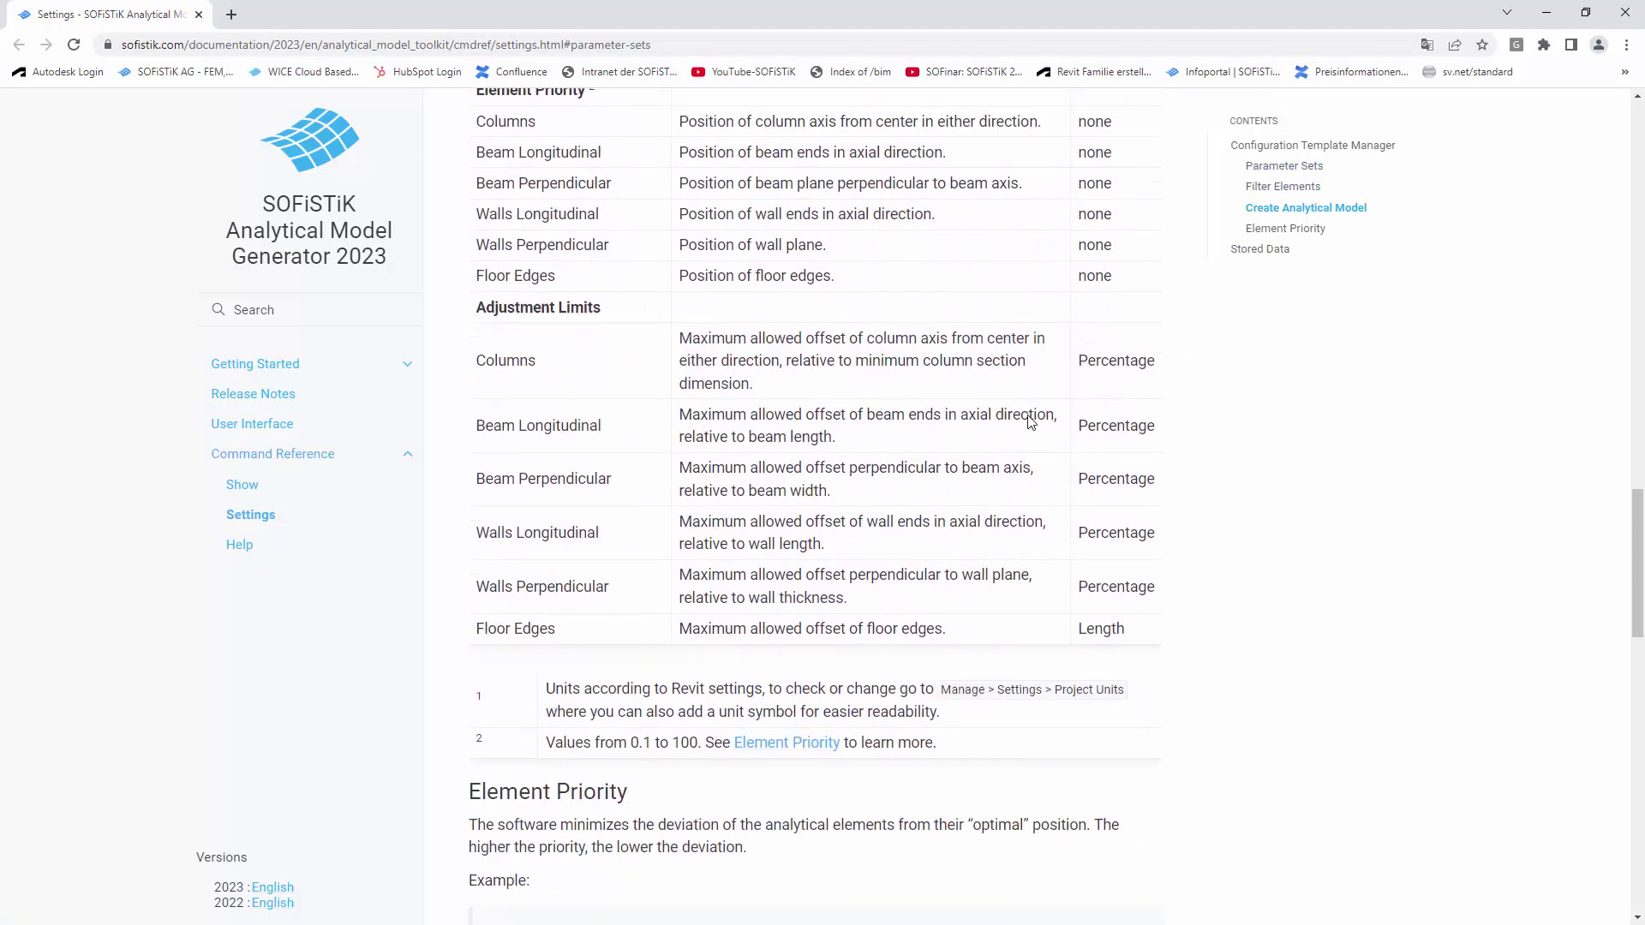
scroll(1030, 424, down, 1)
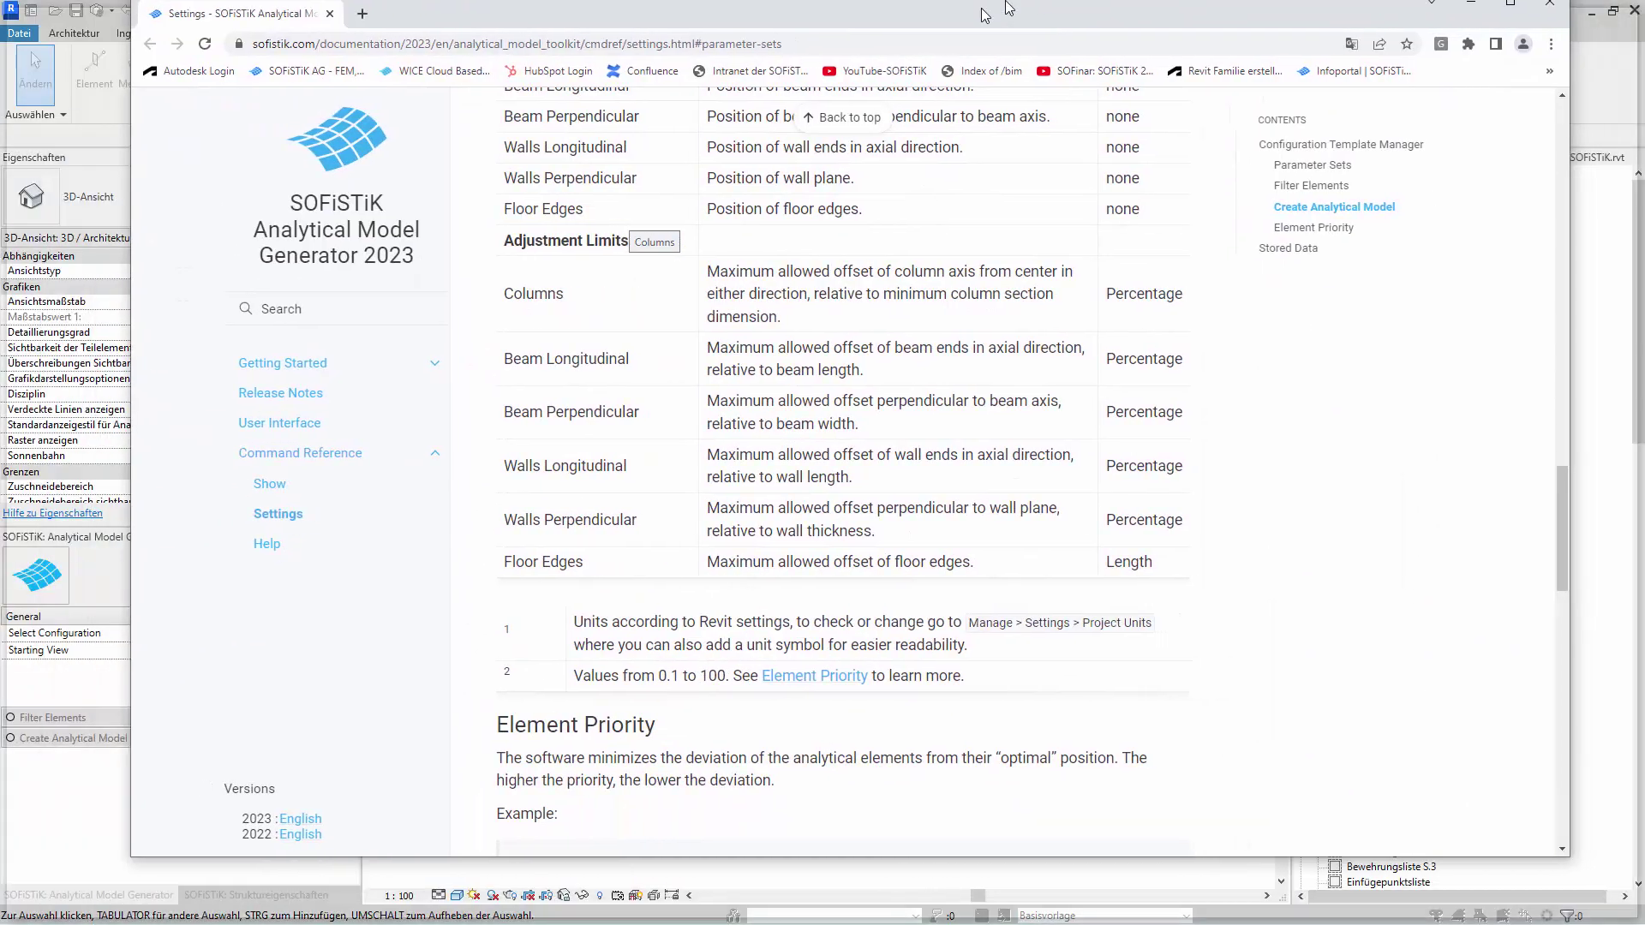
scroll(982, 340, down, 5)
scroll(981, 340, down, 5)
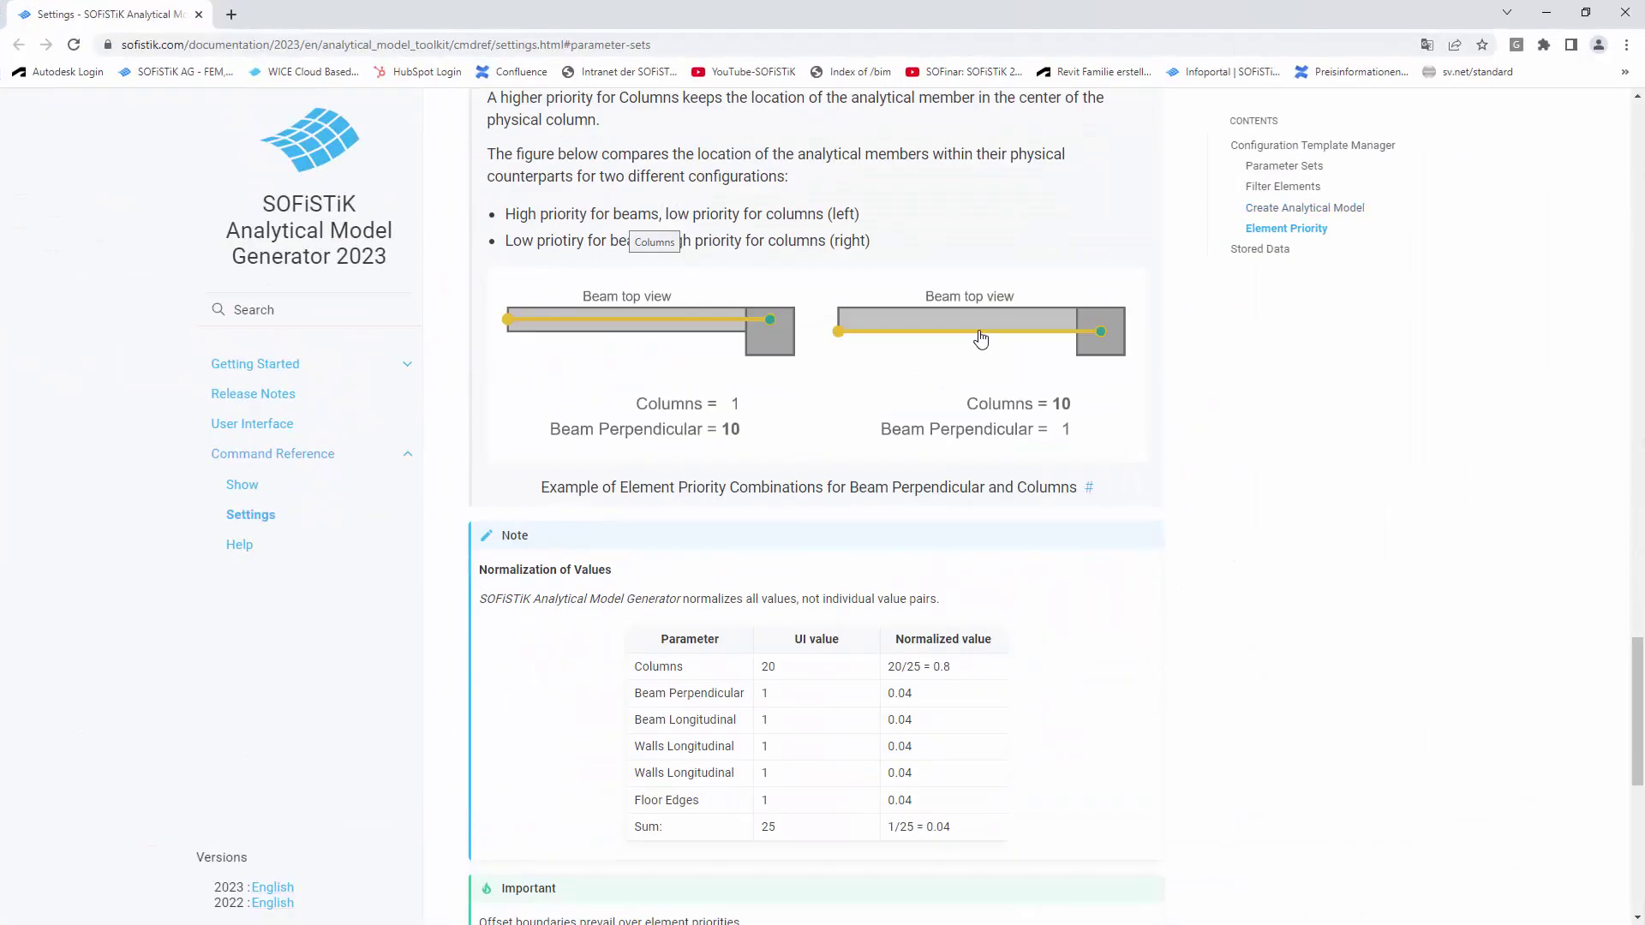
scroll(981, 340, up, 3)
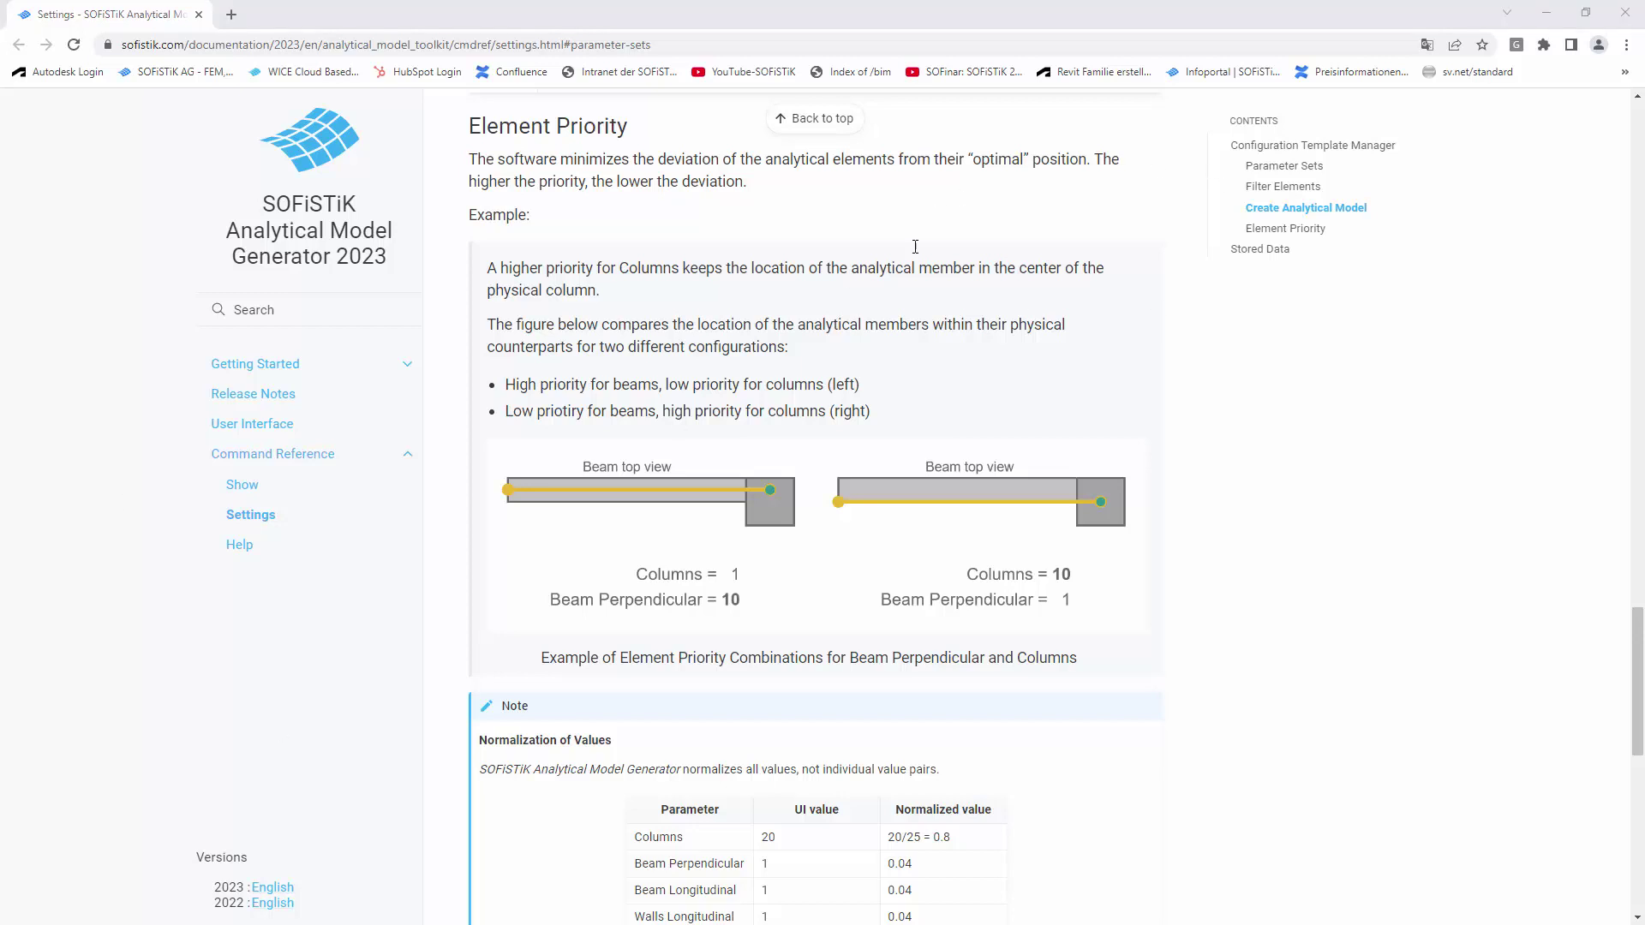
drag(292, 45, 881, 7)
- Scroll to the Normalization of Values note and highlight the Sum row's 1/25 = 0.04
scroll(1075, 699, down, 3)
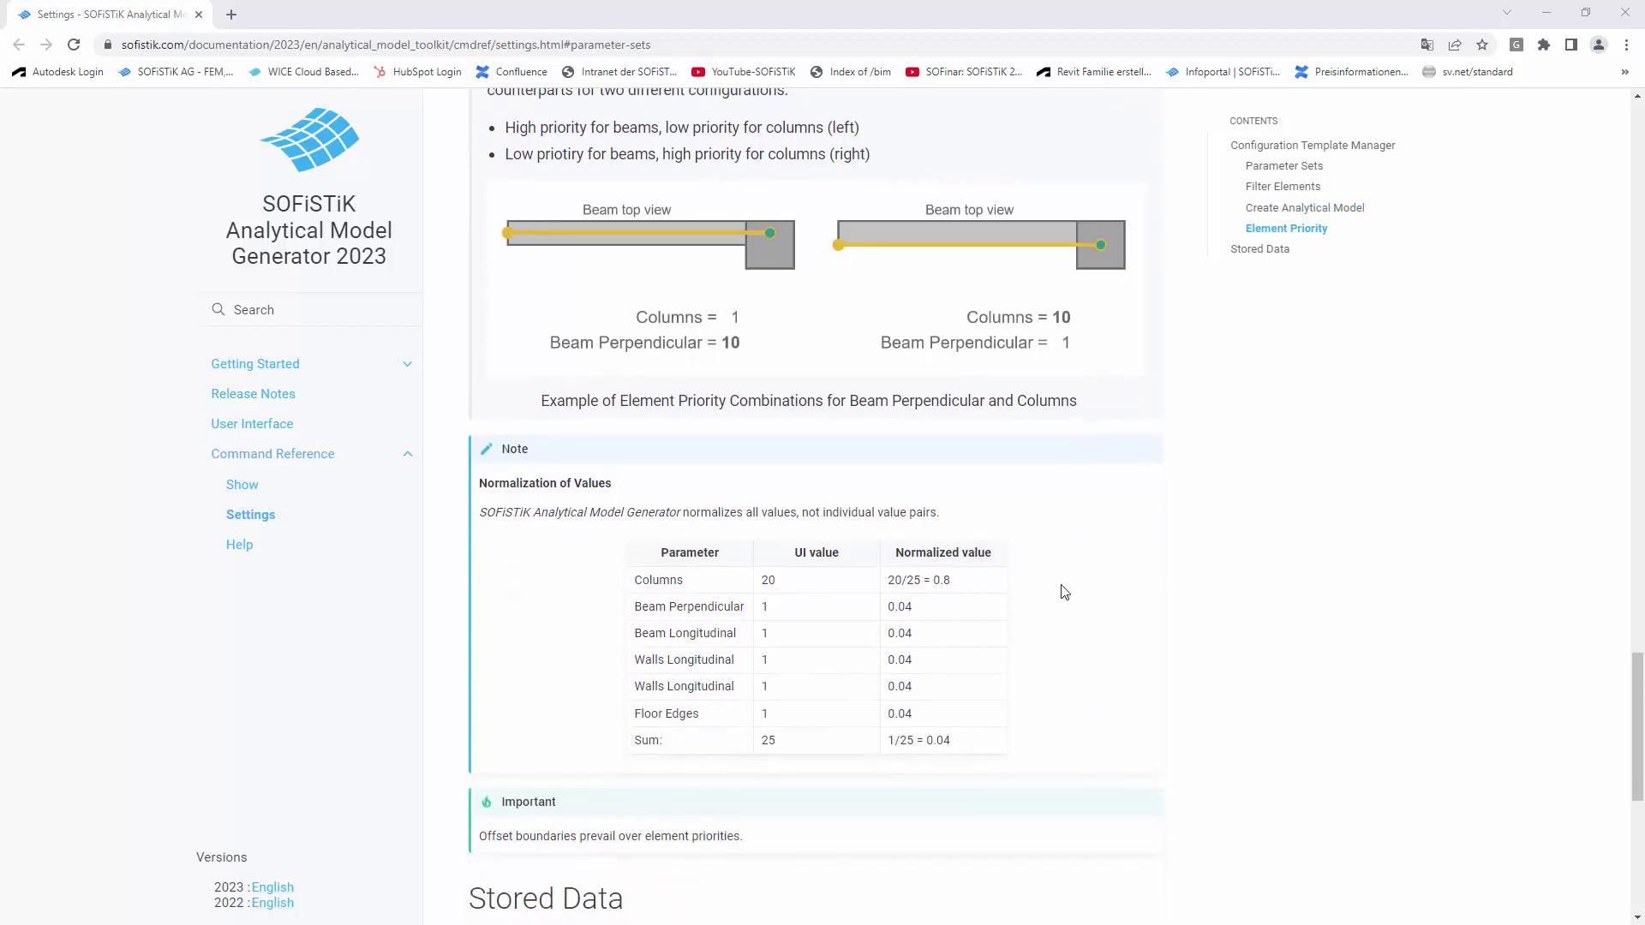
scroll(1061, 587, down, 2)
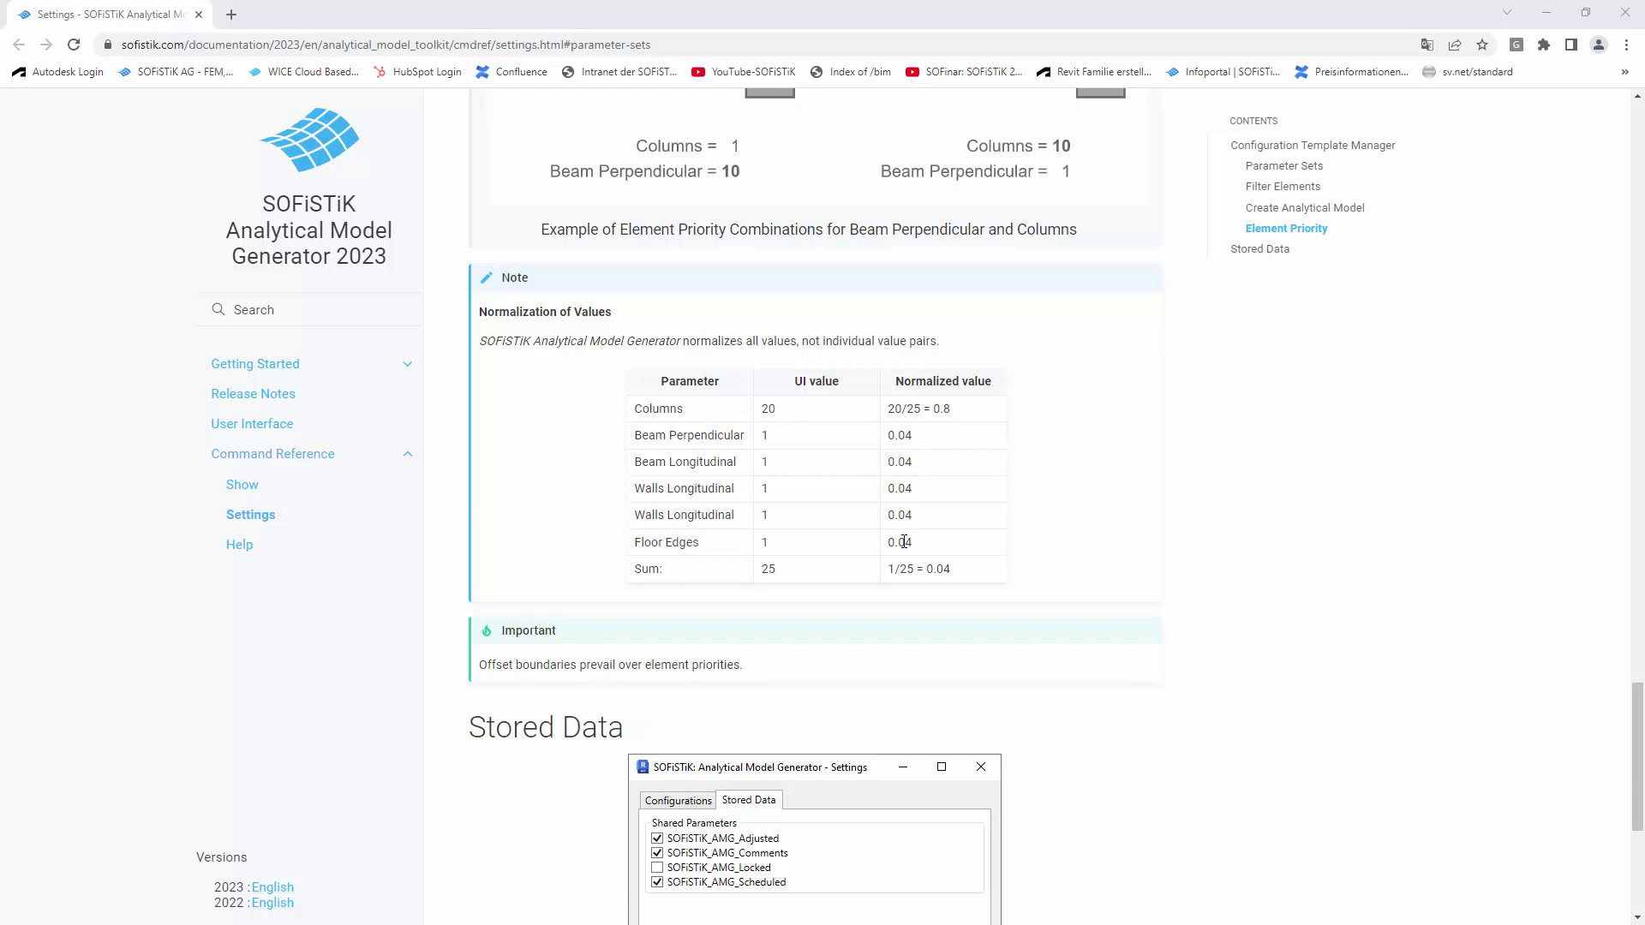
drag(890, 568, 957, 577)
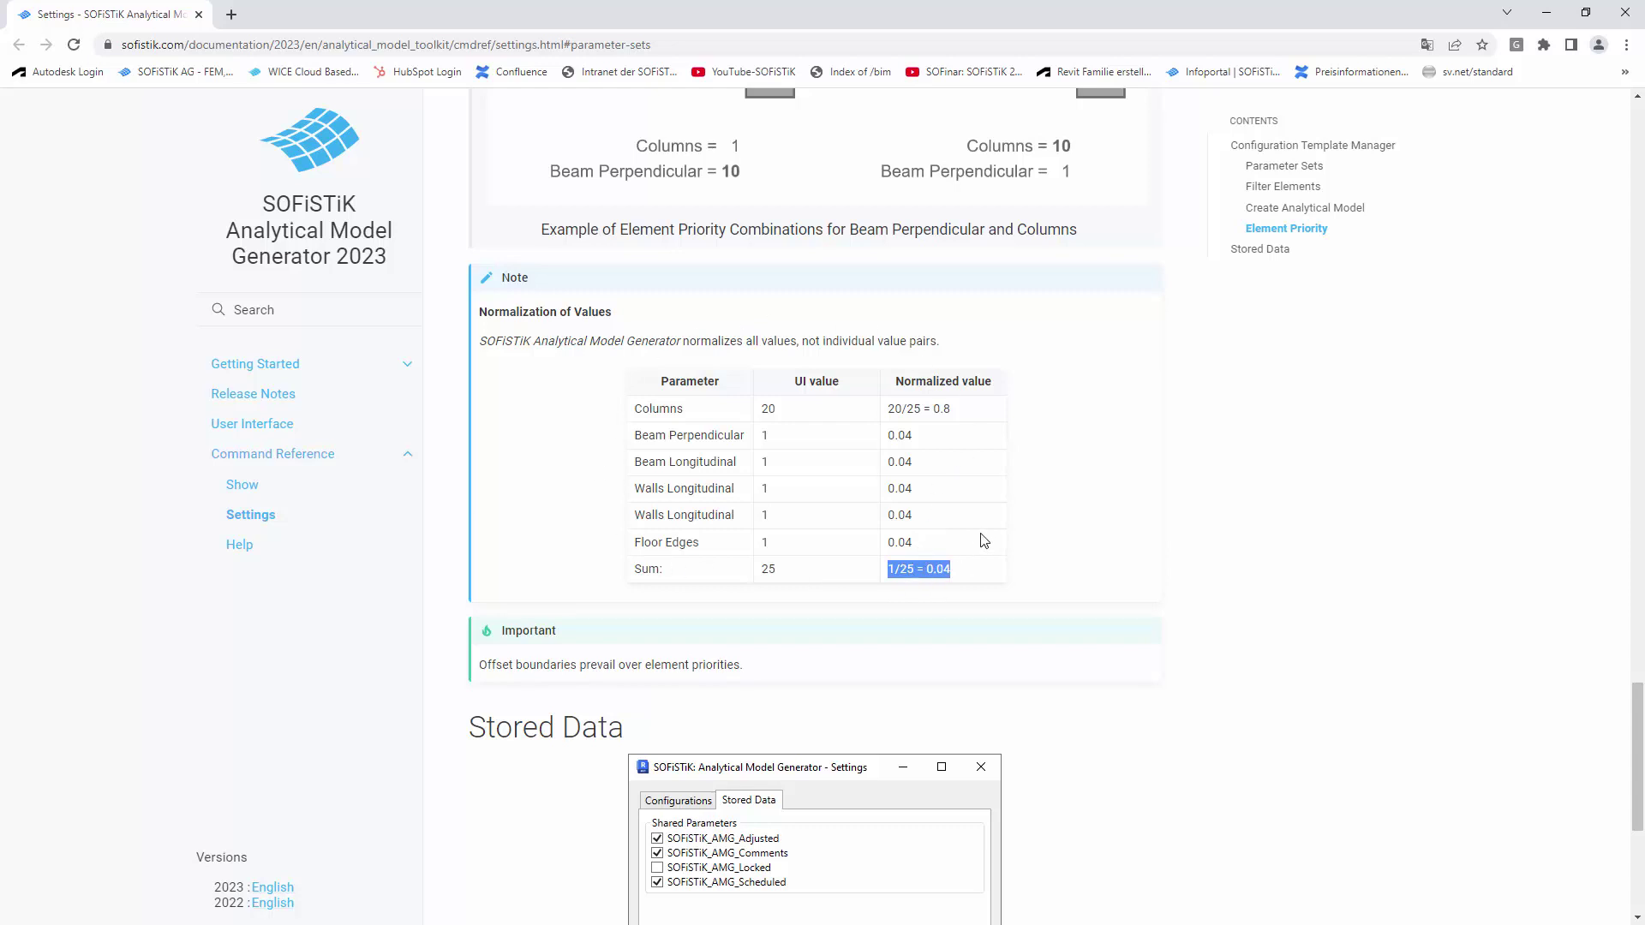
- Minimize the browser, then accept and close the Create Analytical Model and SOFiSTiK Settings dialogs
click(1547, 14)
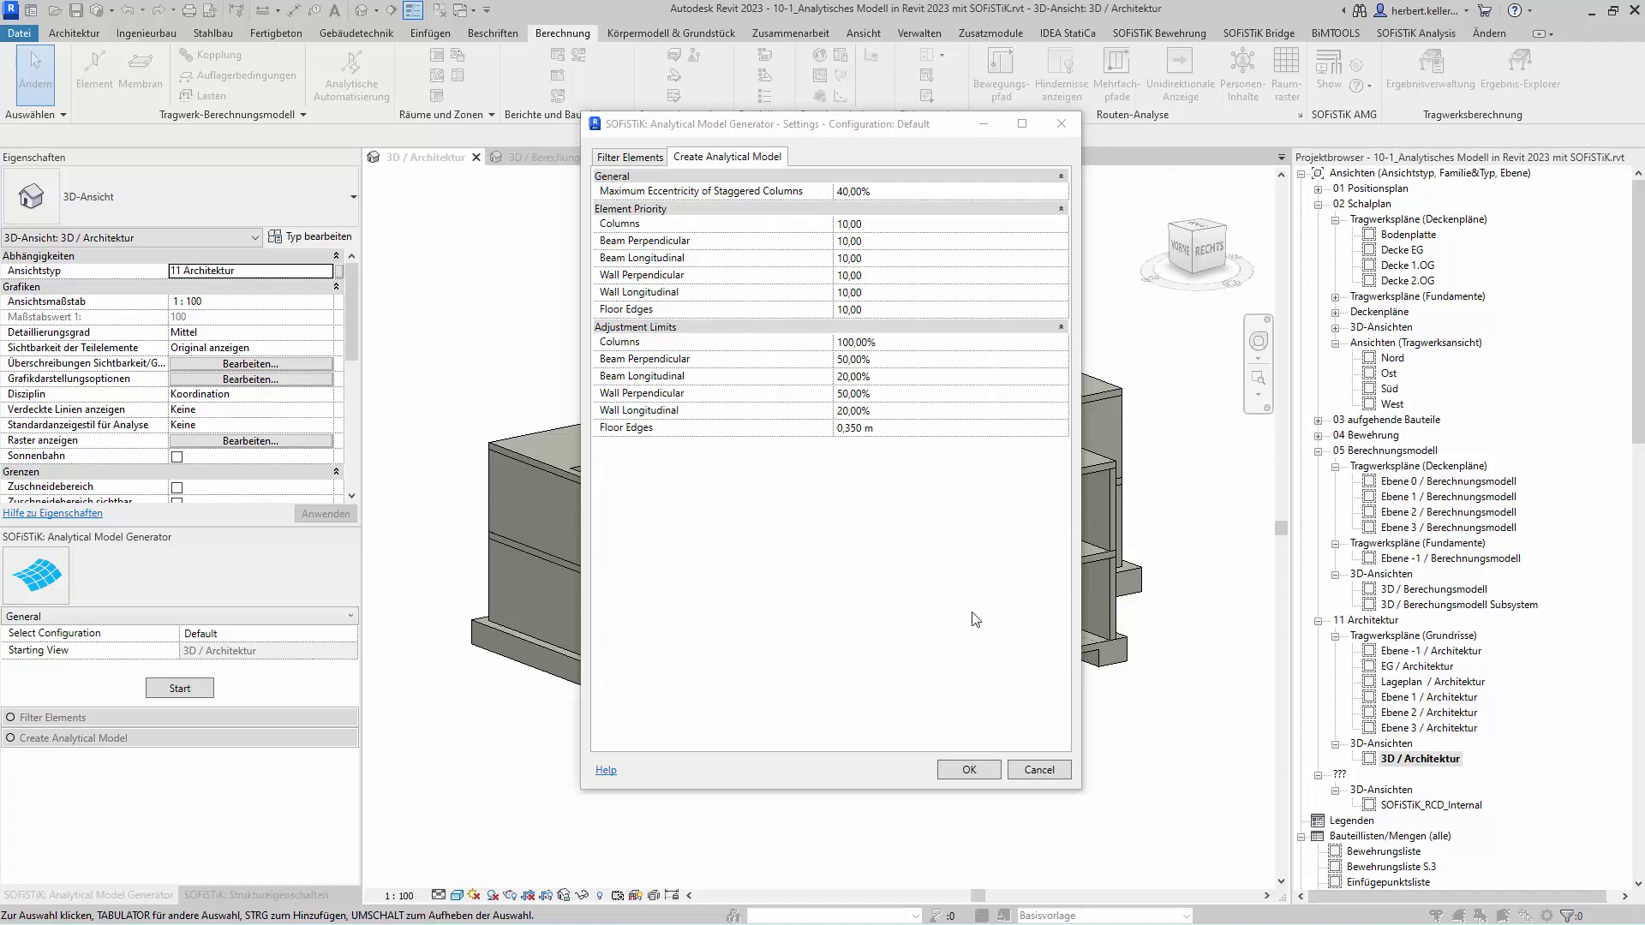
click(969, 769)
click(960, 511)
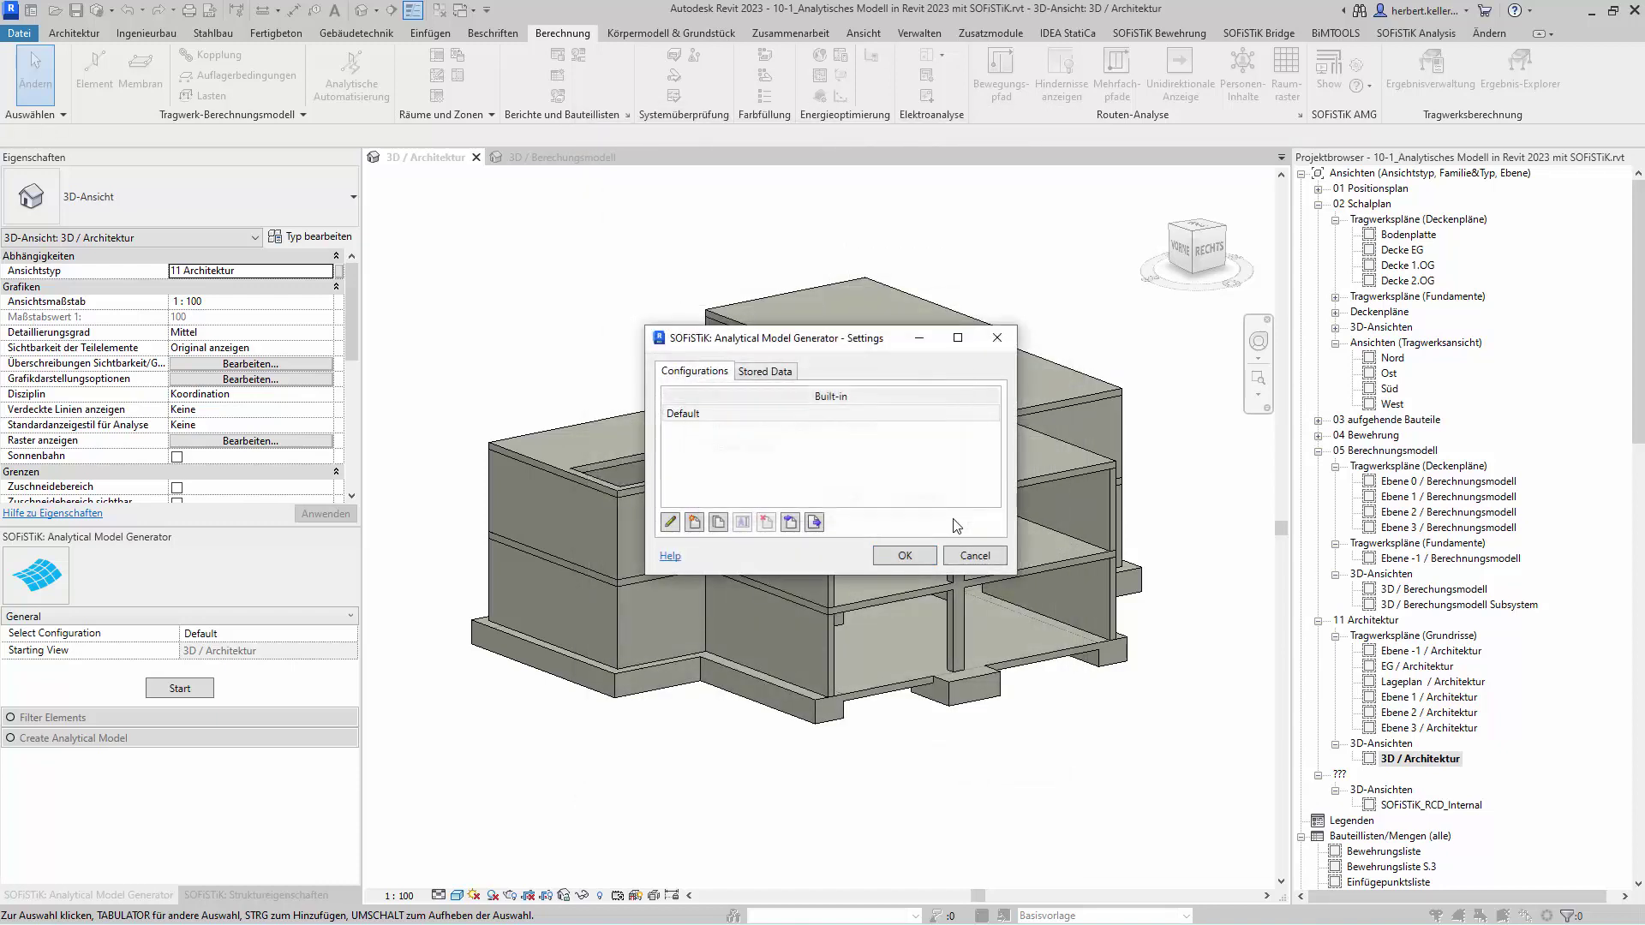
click(977, 556)
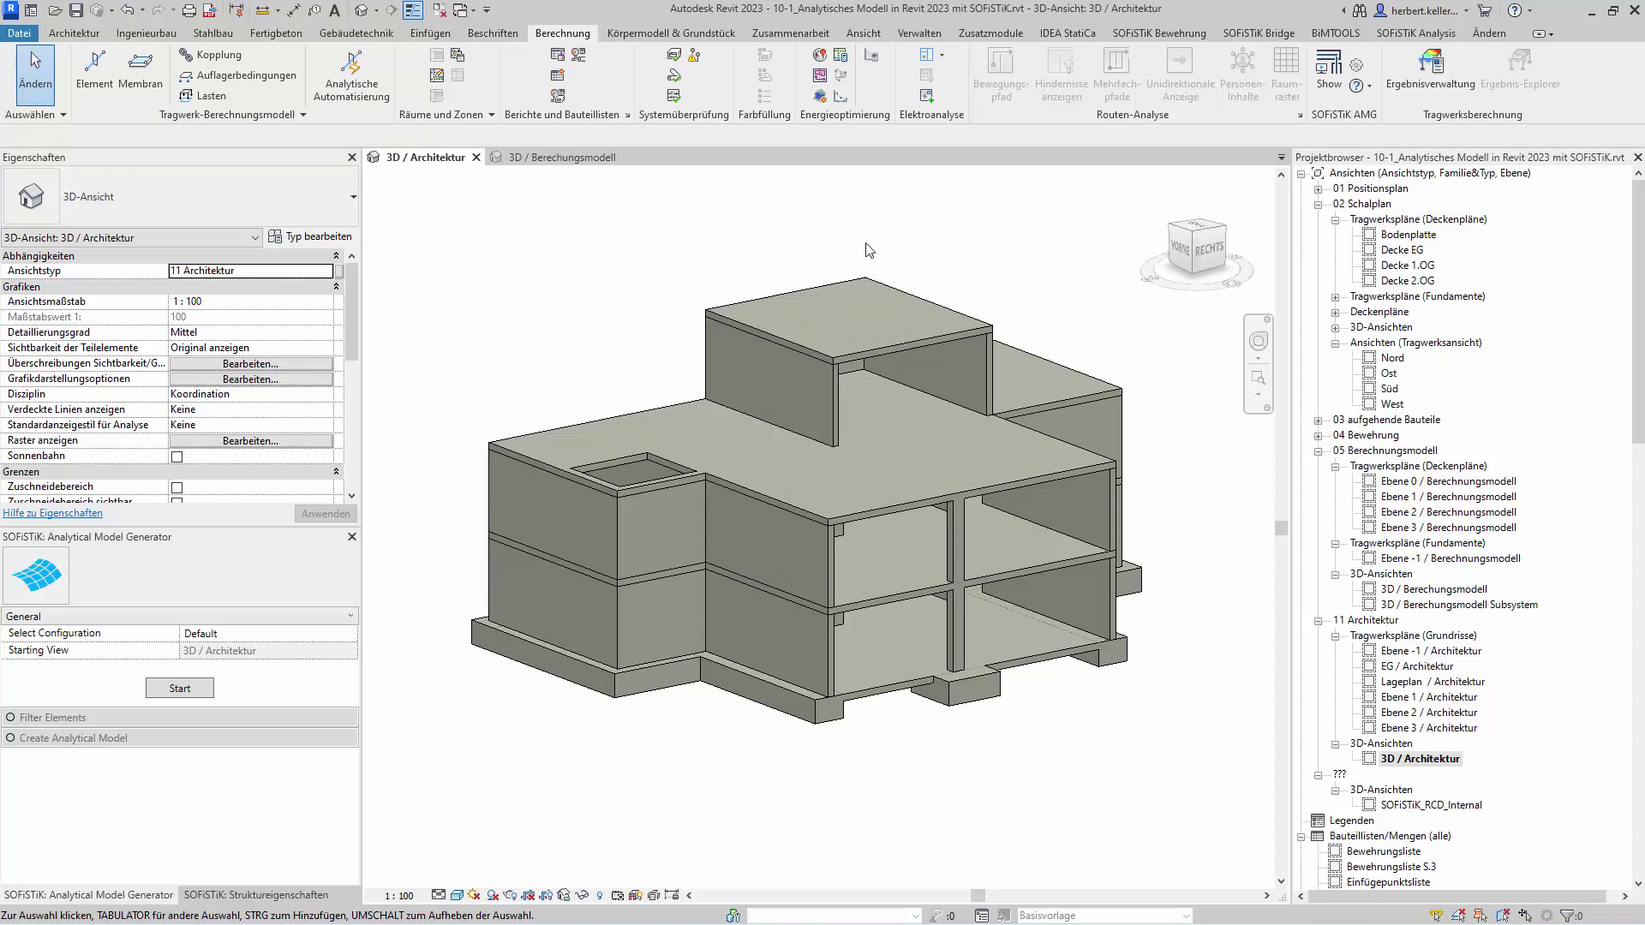
- Run the generator's Filter Elements and Create Analytical Model stages through to Finish
click(178, 689)
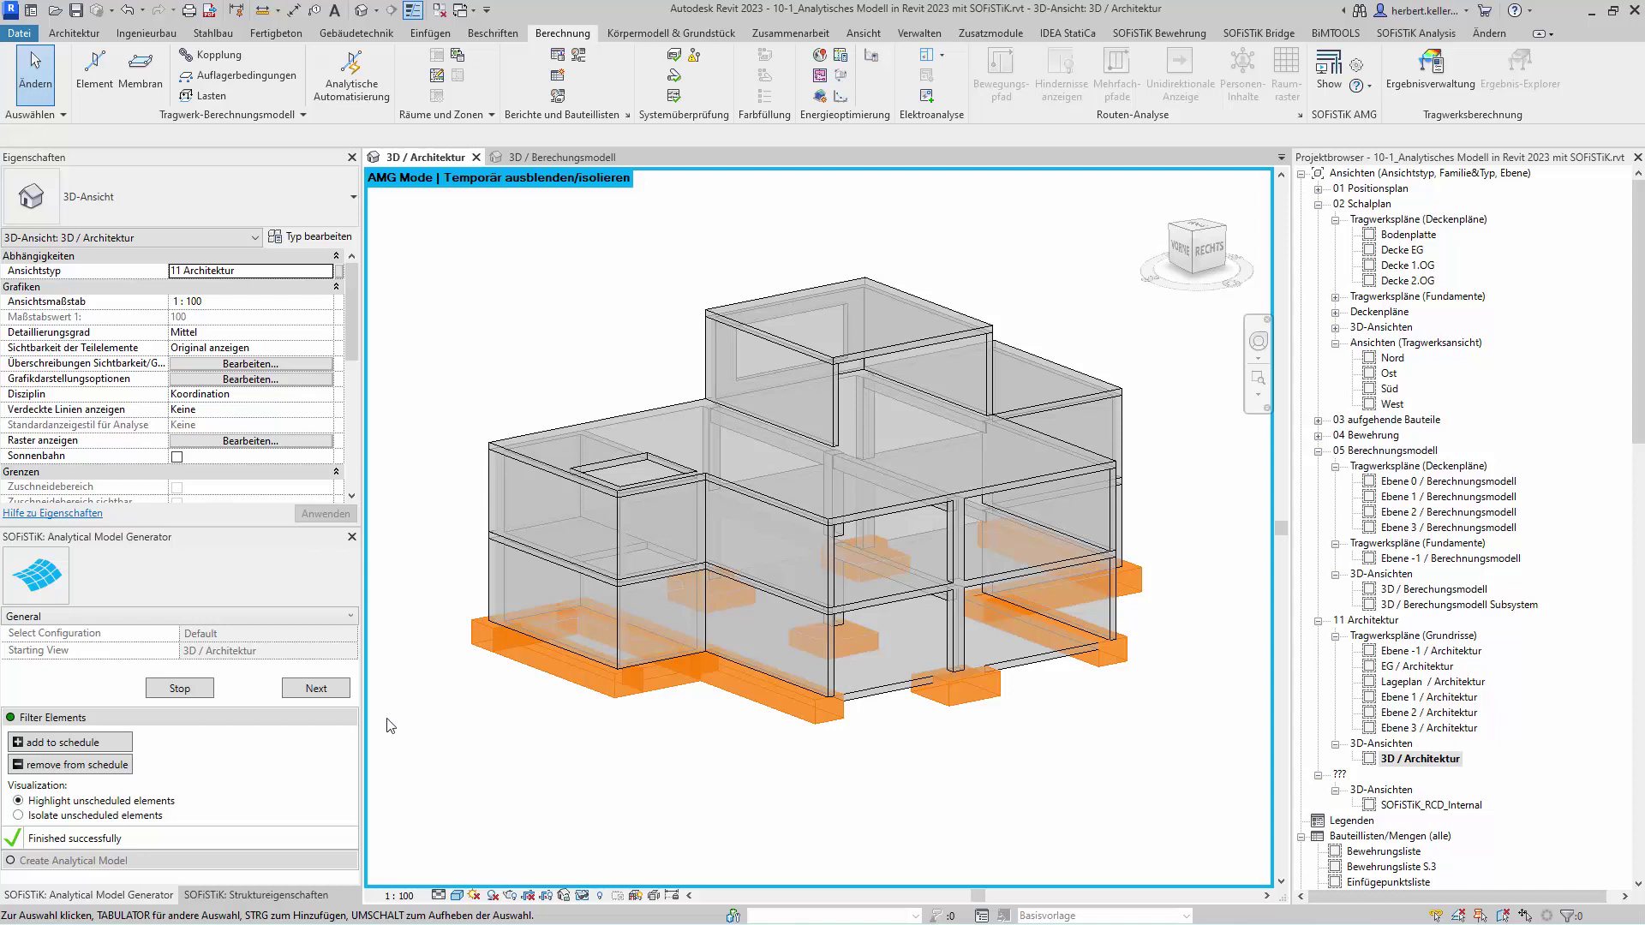
click(316, 689)
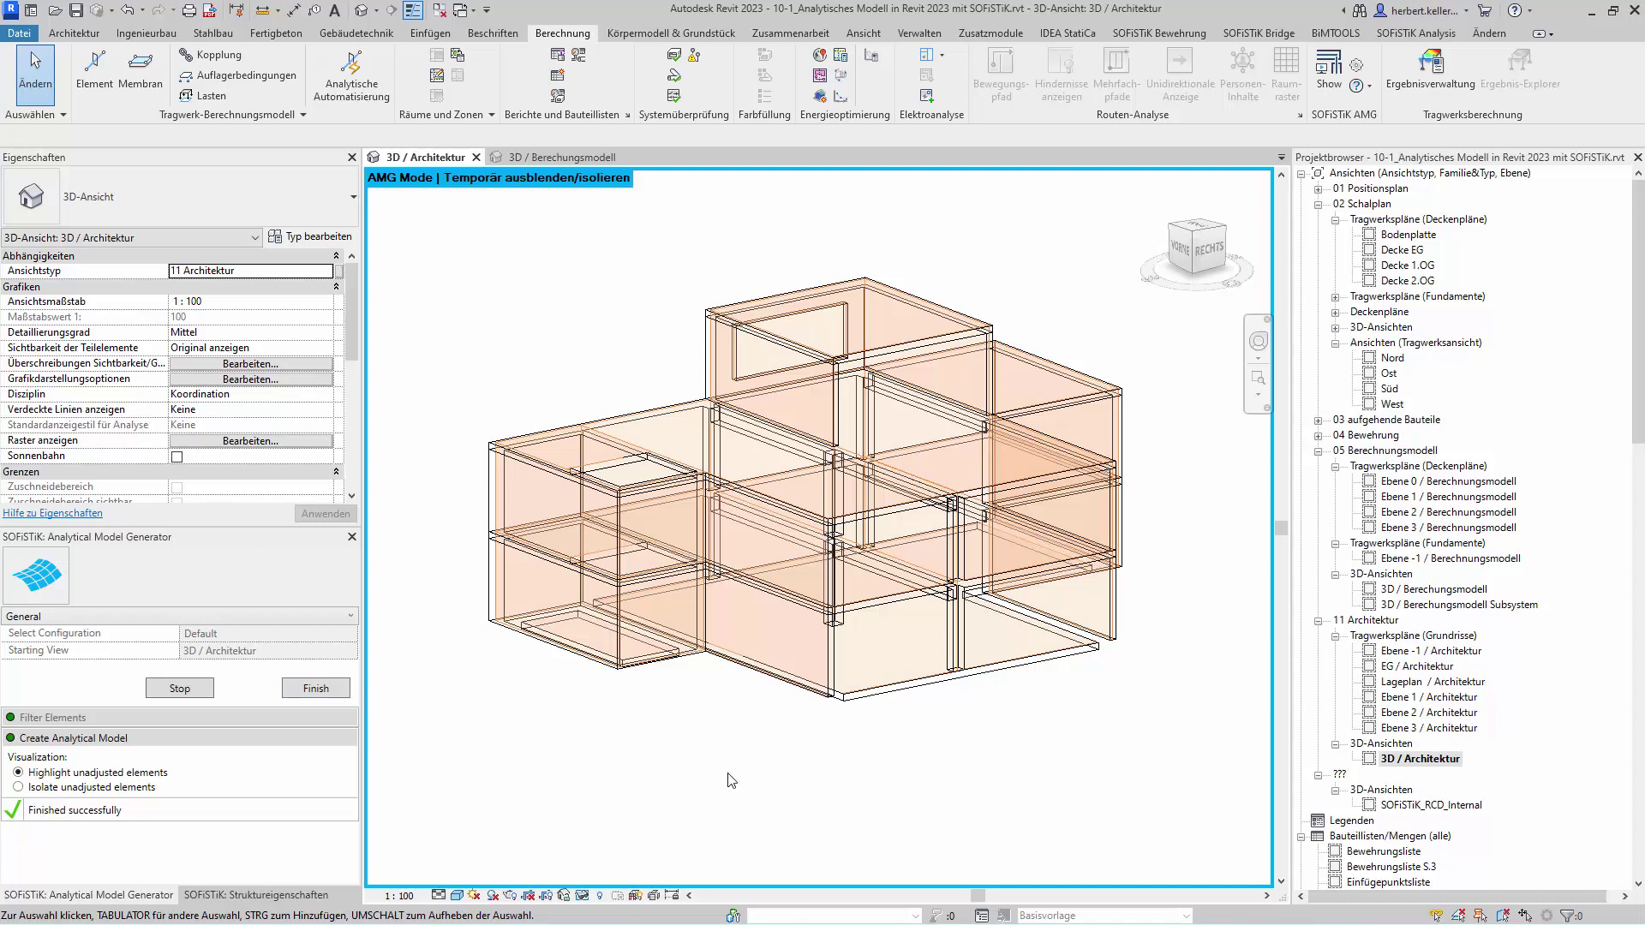
click(328, 694)
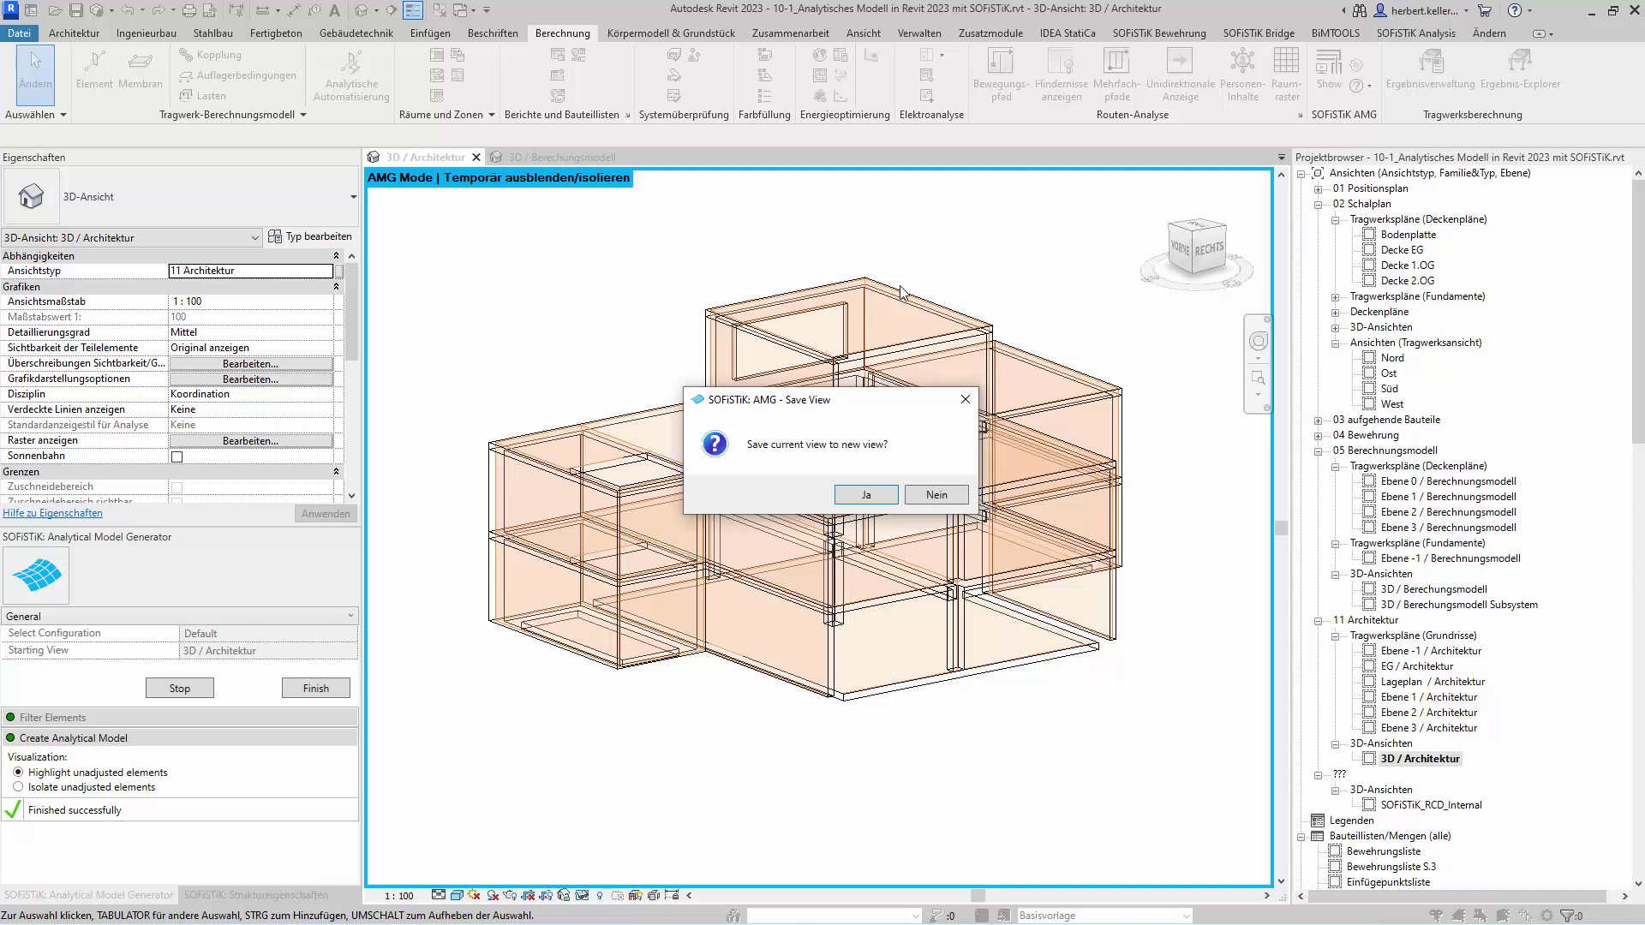
- Save the result as a new view renamed '3D / Berechnungsmodell Adjusted'
click(879, 495)
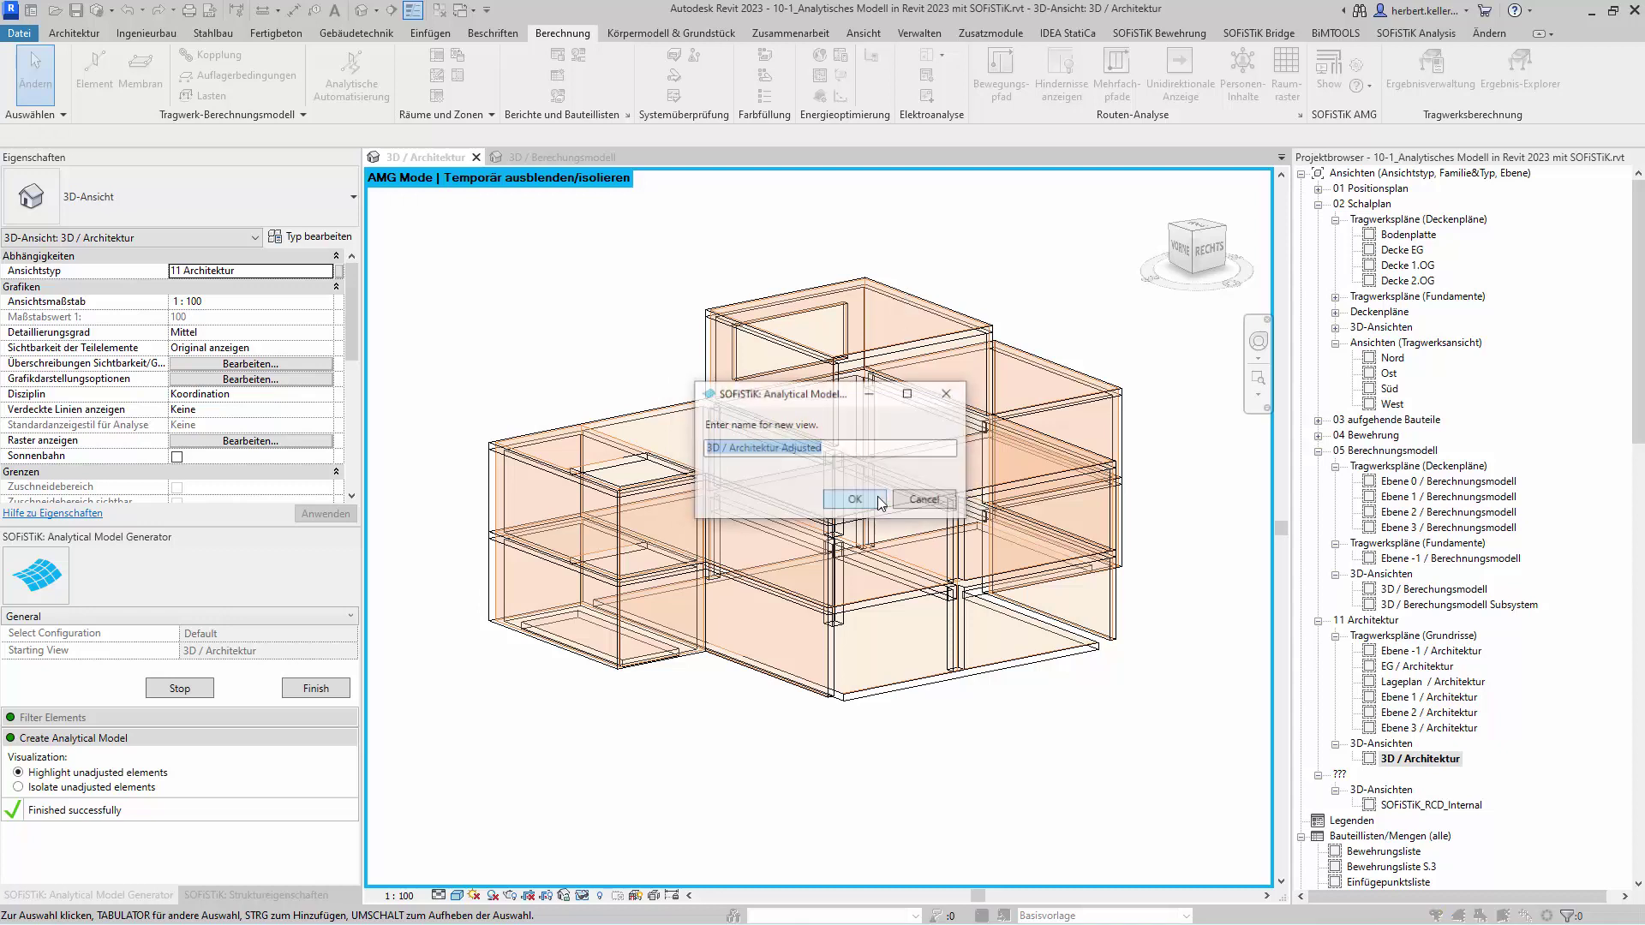
click(785, 449)
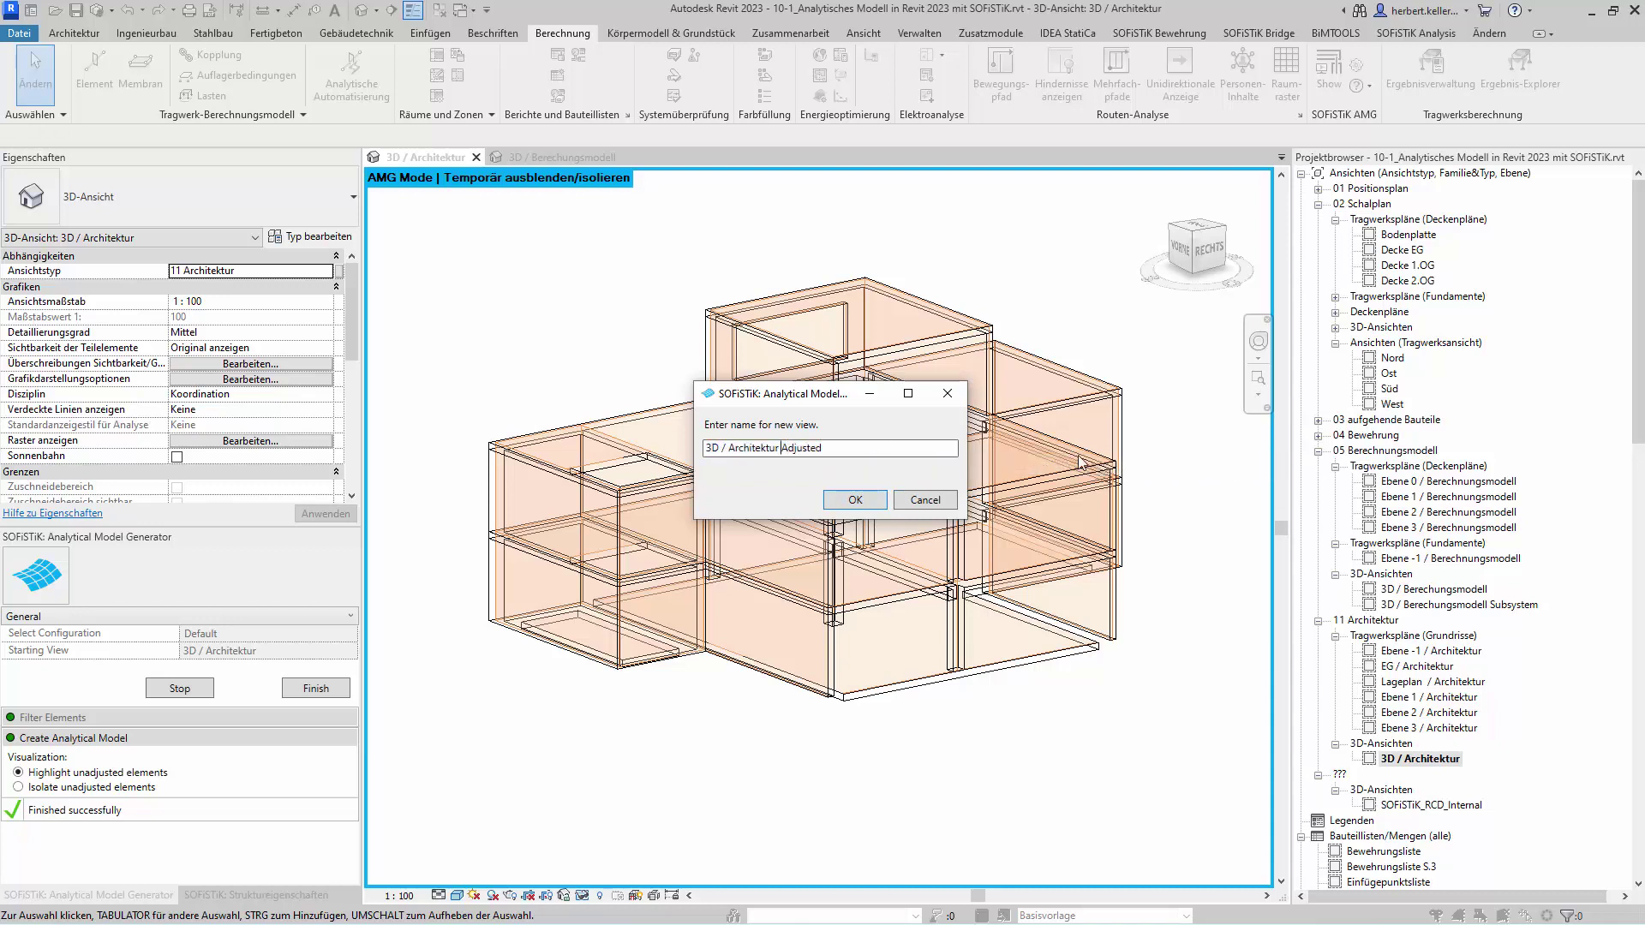
key(BackSpace)
key(BackSpace)
key(BackSpace)
key(BackSpace)
key(BackSpace)
key(BackSpace)
key(BackSpace)
key(BackSpace)
key(BackSpace)
key(BackSpace)
text(Ber)
text(echnungsm)
text(odell)
key(Tab)
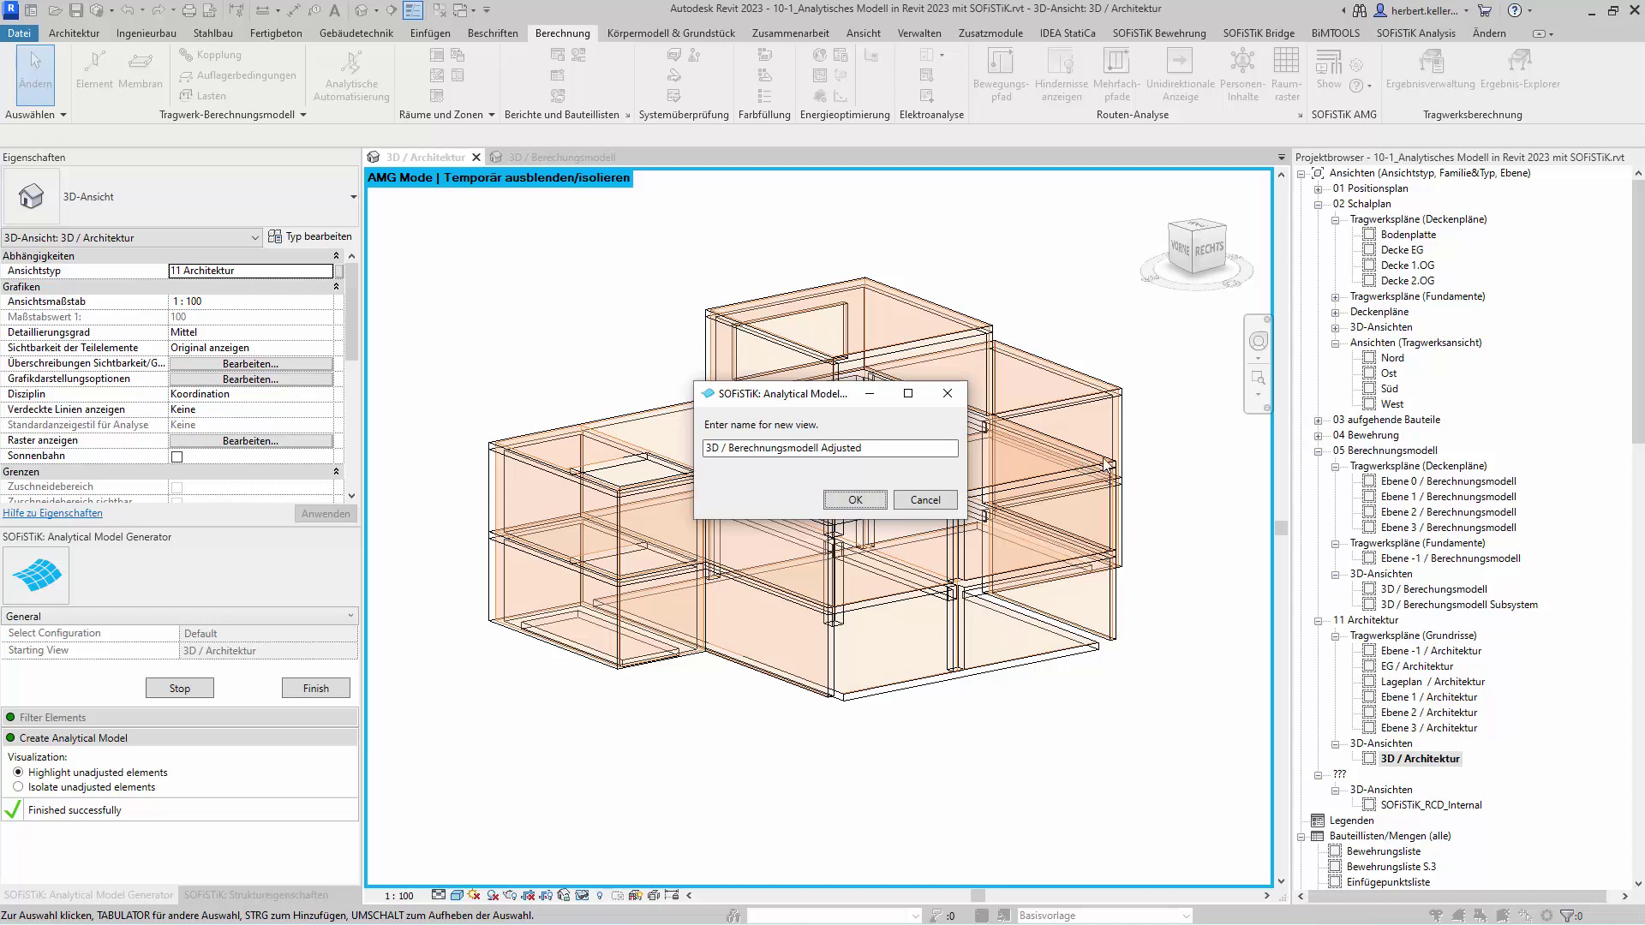
click(860, 502)
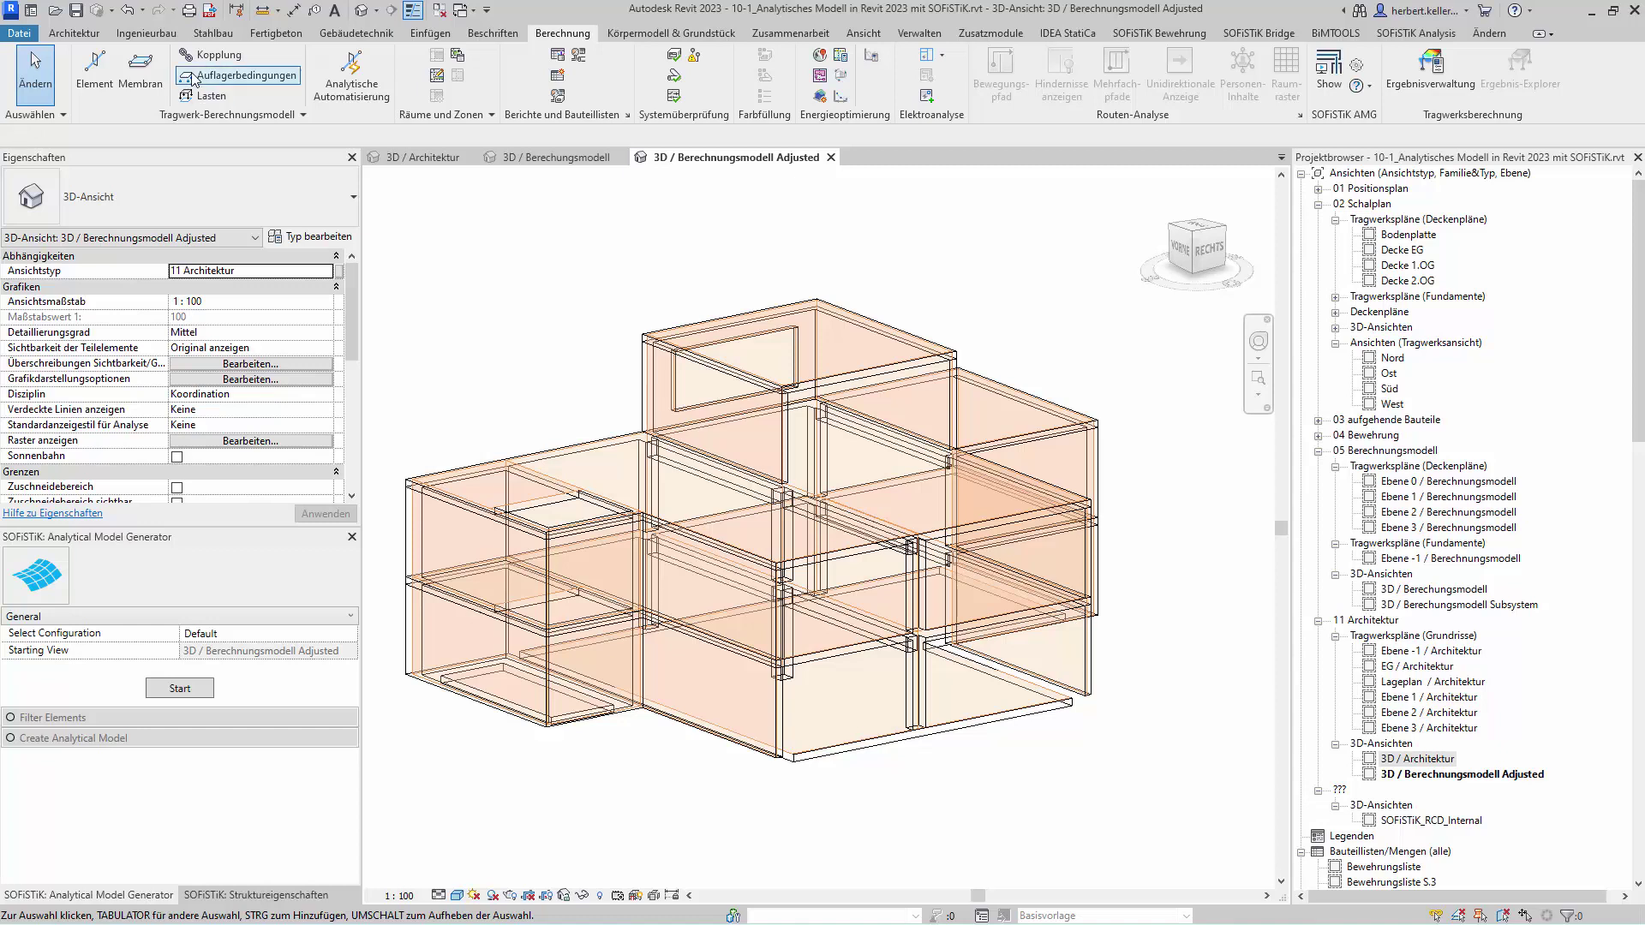
- Set the view type to 05 Berechnungsmodell and bring up Visibility/Graphics Overrides (VG)
click(326, 271)
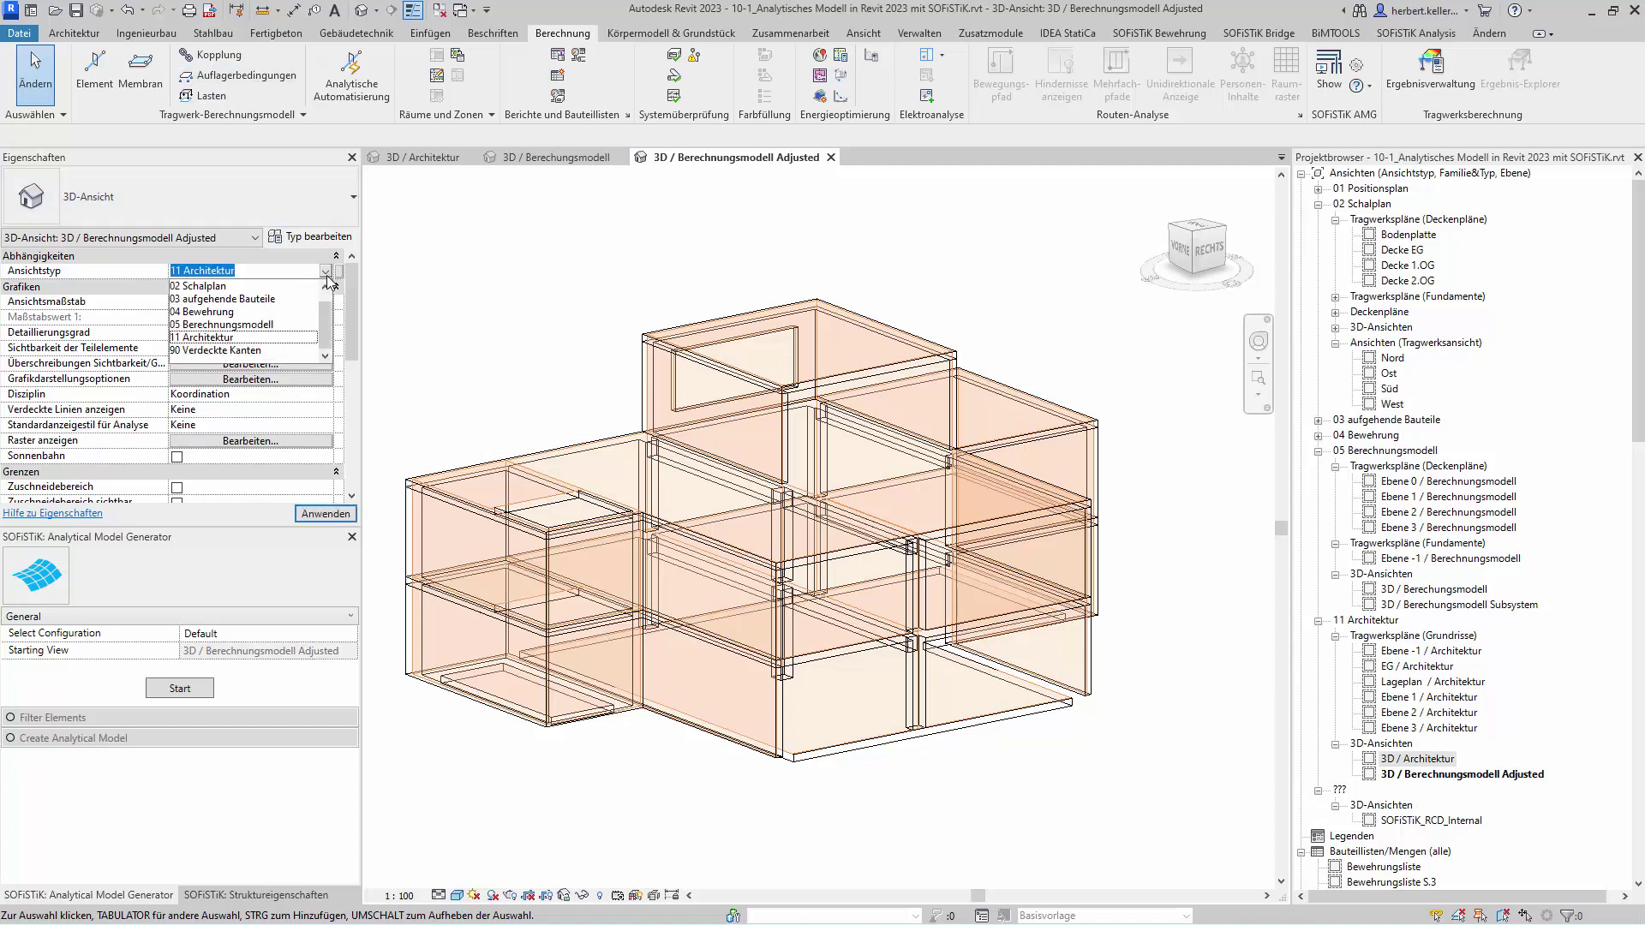
click(259, 325)
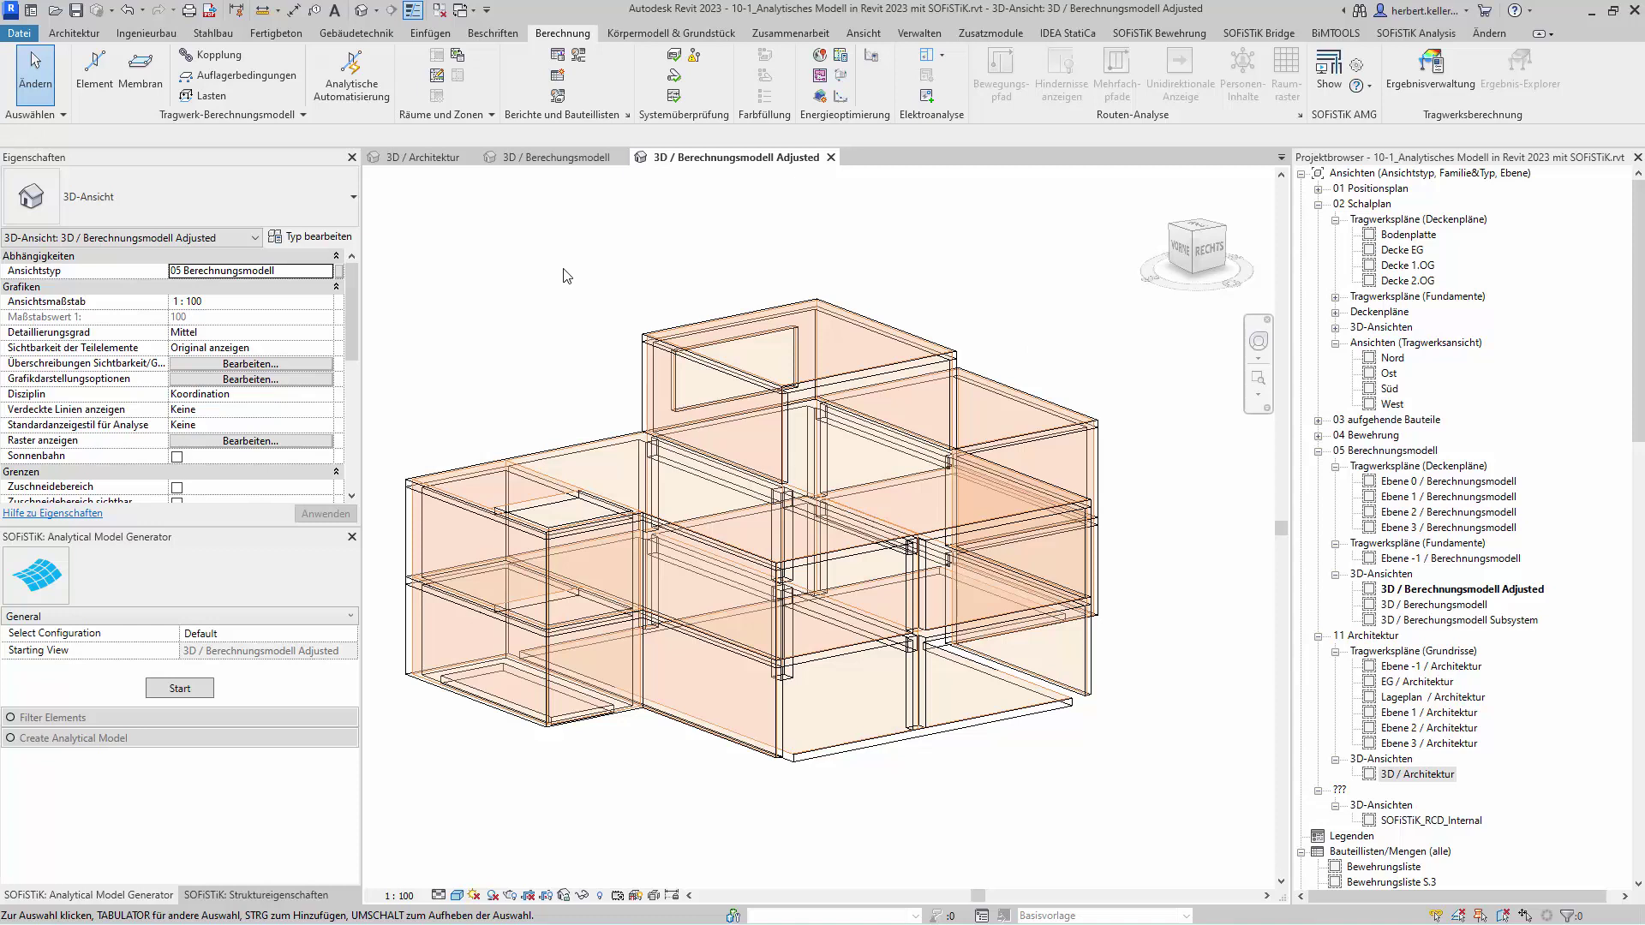
key(v)
key(g)
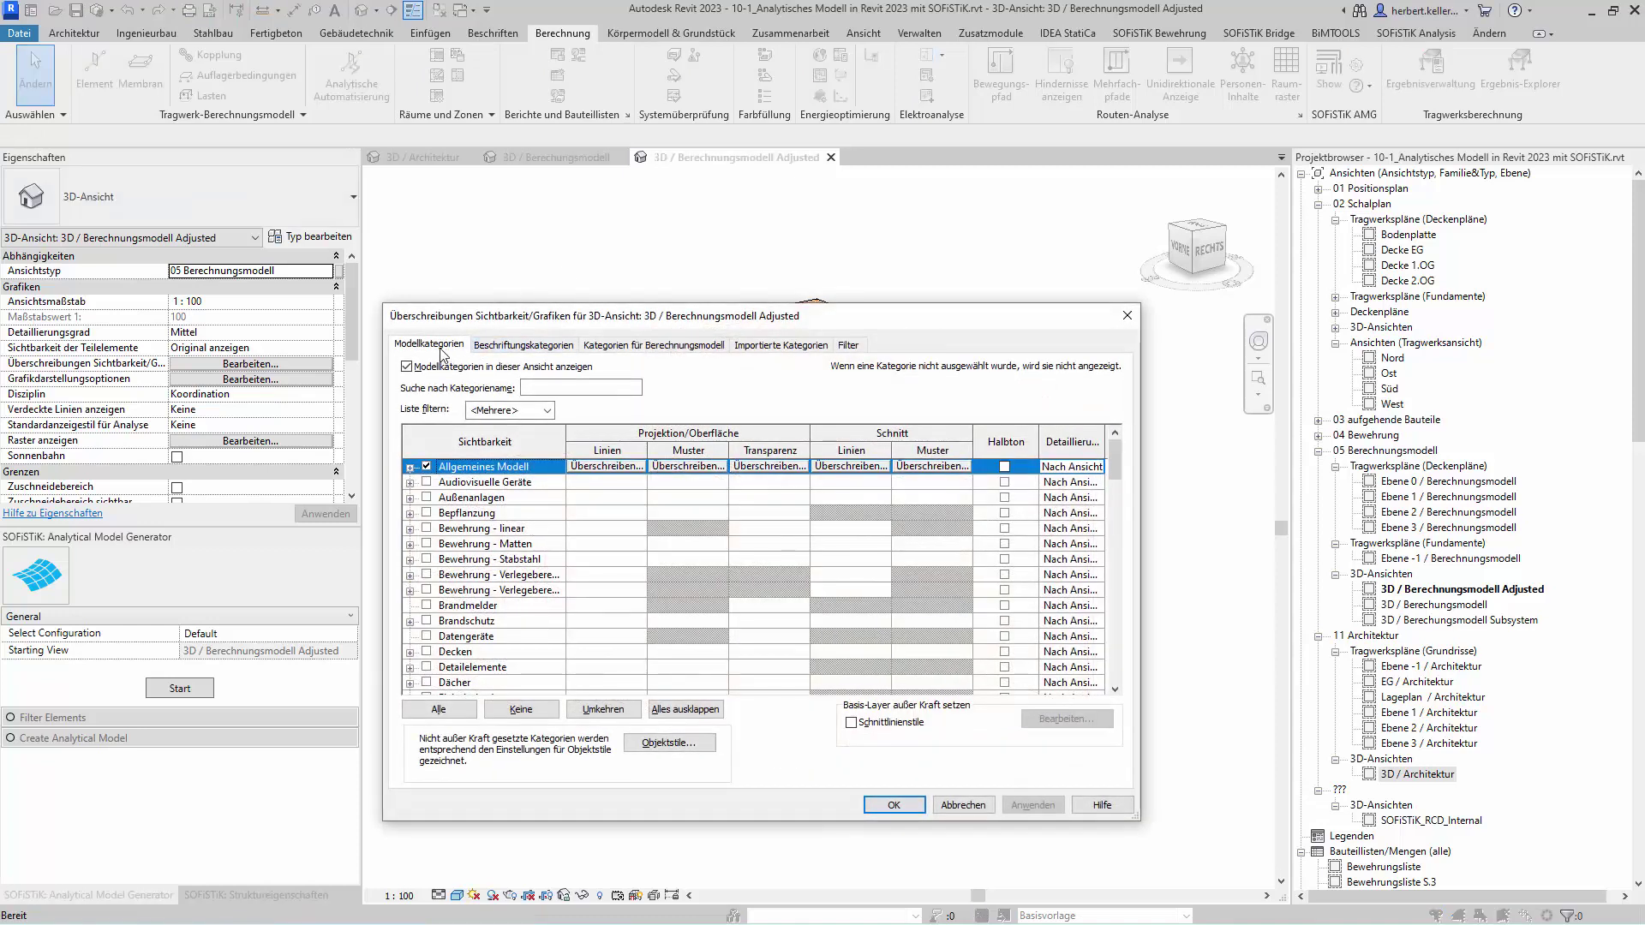
- Turn off model categories in this view so only the analytical surfaces remain visible
click(407, 367)
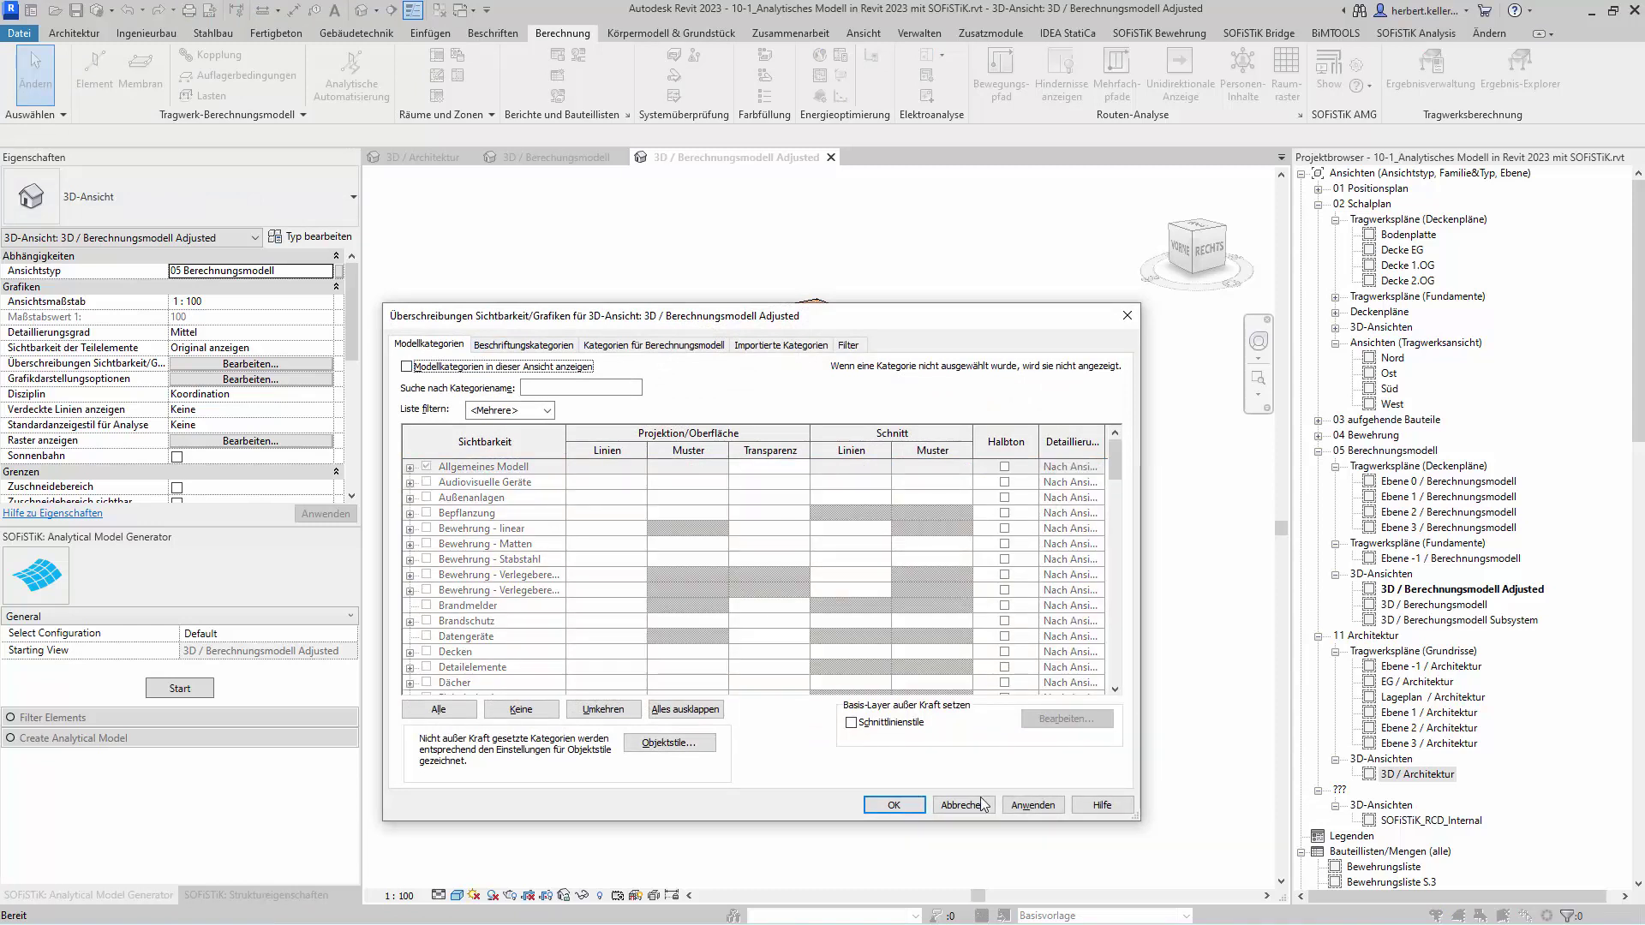
click(914, 809)
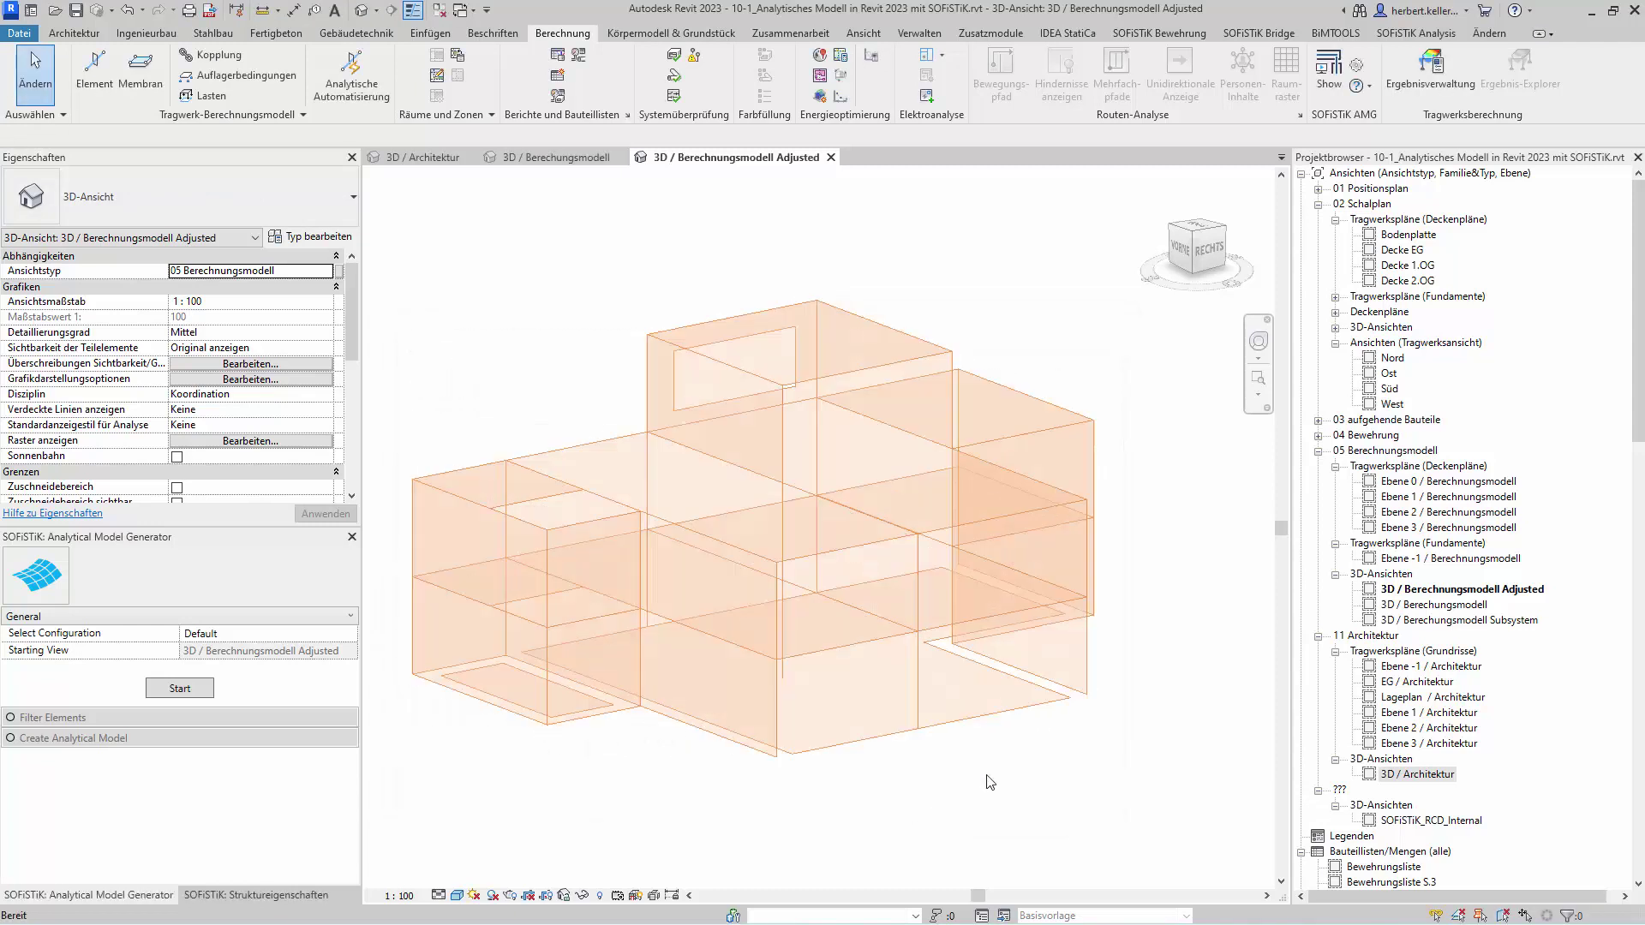
click(821, 411)
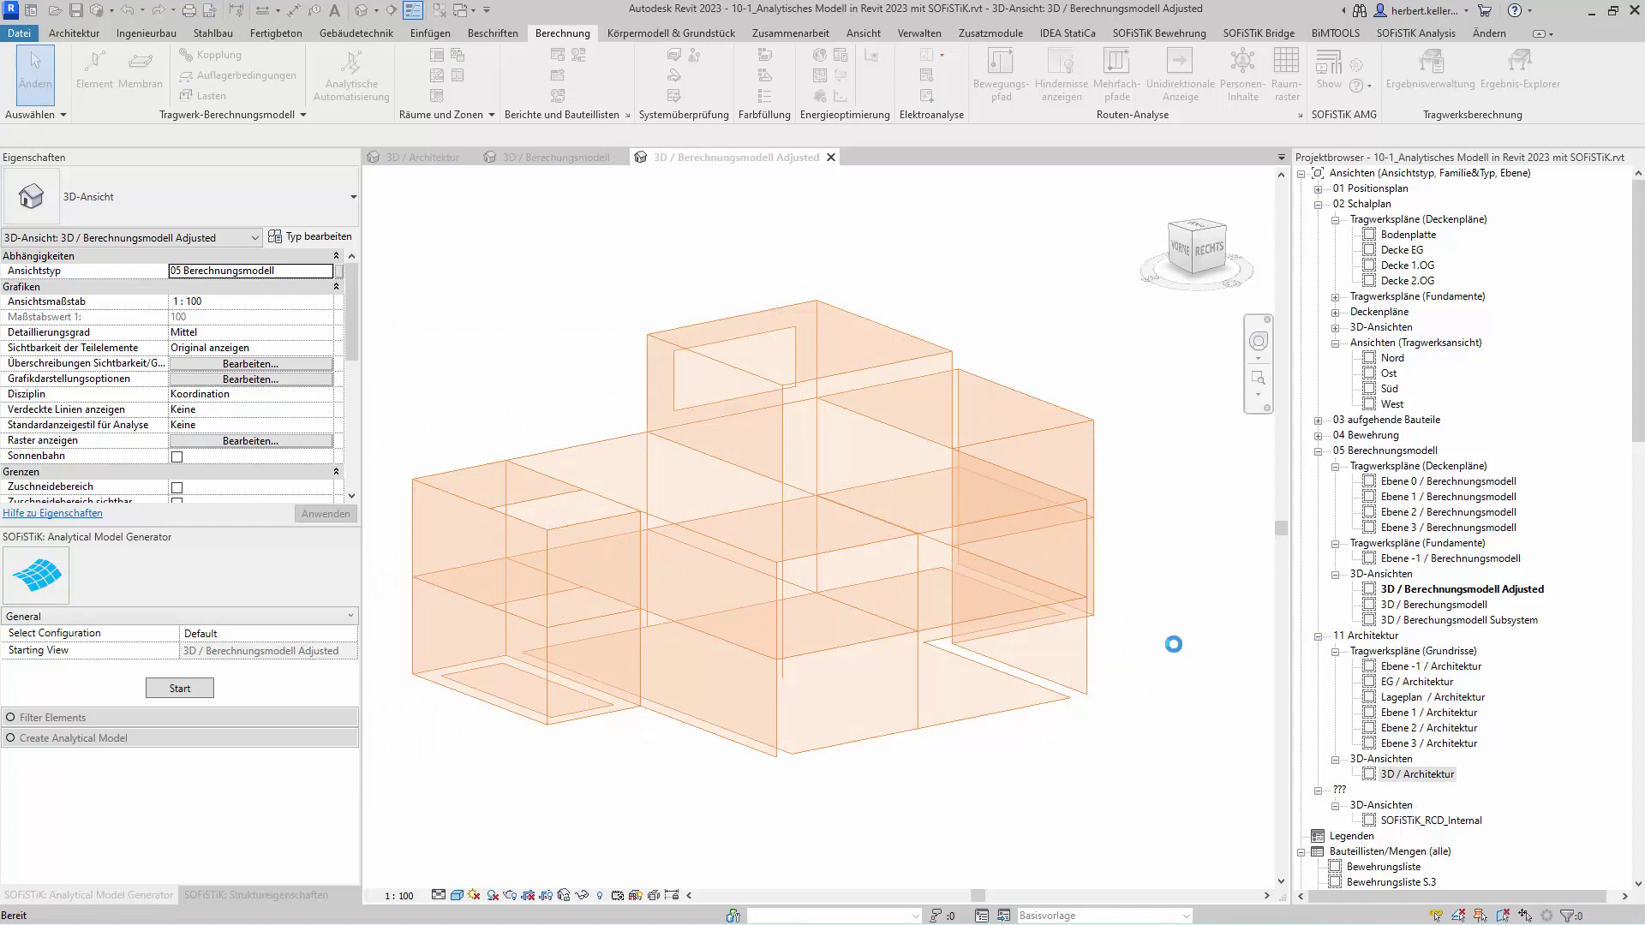
mouse_move(1169, 656)
shift+middle_down()
mouse_move(1066, 713)
mouse_move(1161, 709)
shift+middle_up()
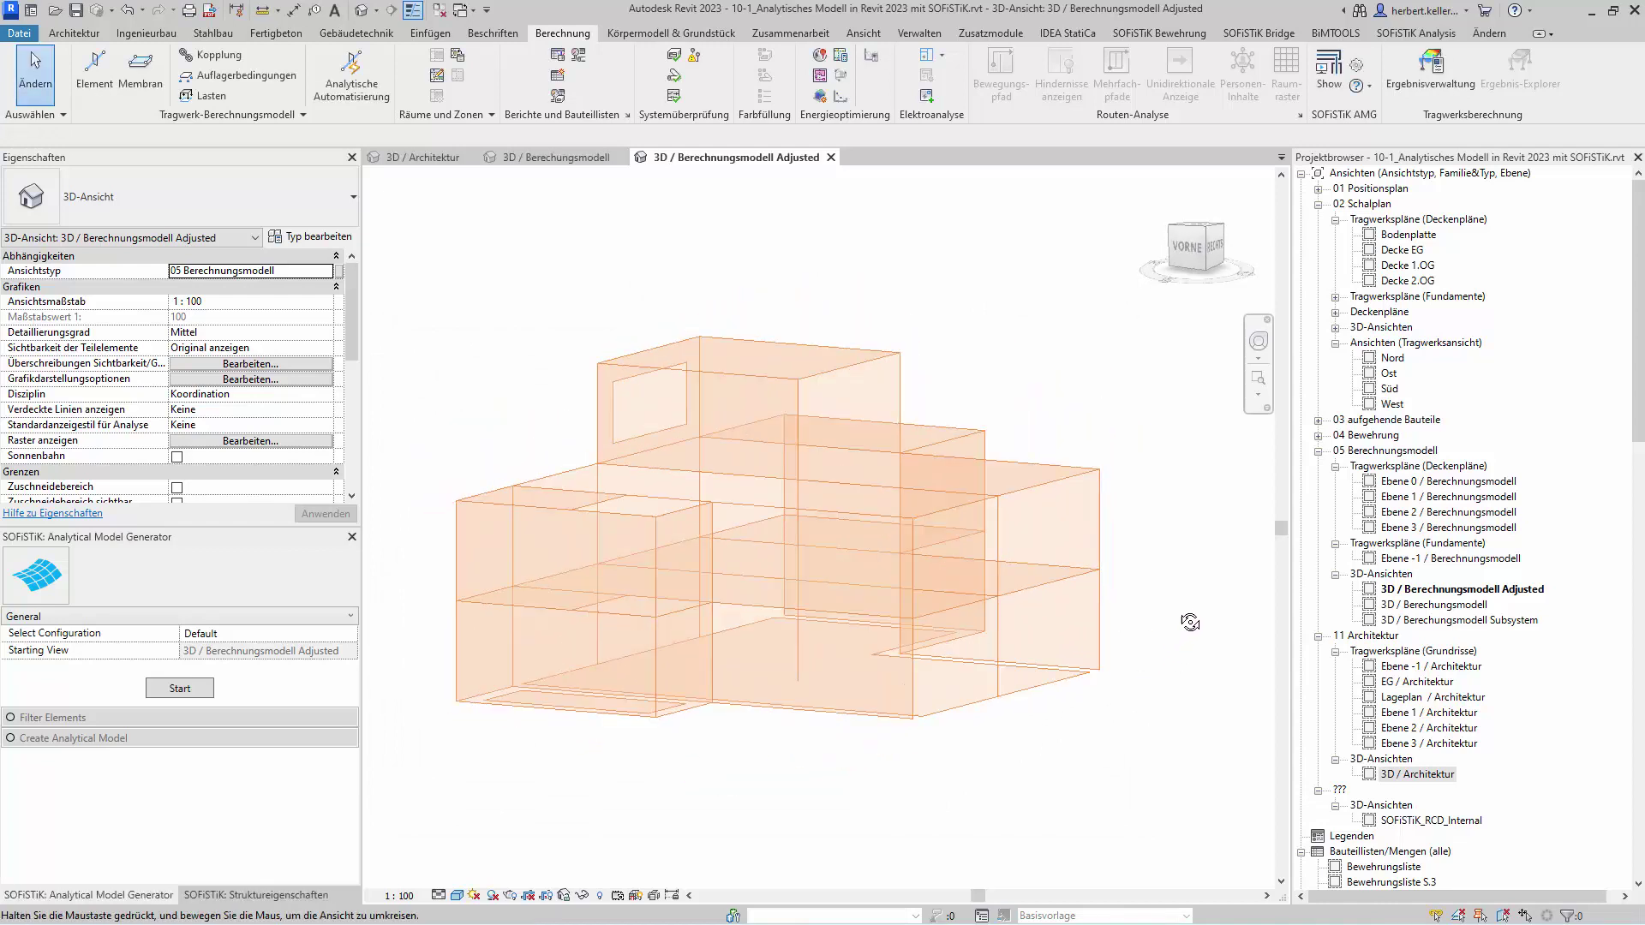
mouse_move(1059, 746)
shift+middle_down()
mouse_move(1061, 712)
mouse_move(907, 656)
mouse_move(900, 620)
mouse_move(834, 617)
mouse_move(782, 650)
mouse_move(1010, 772)
mouse_move(745, 771)
shift+middle_up()
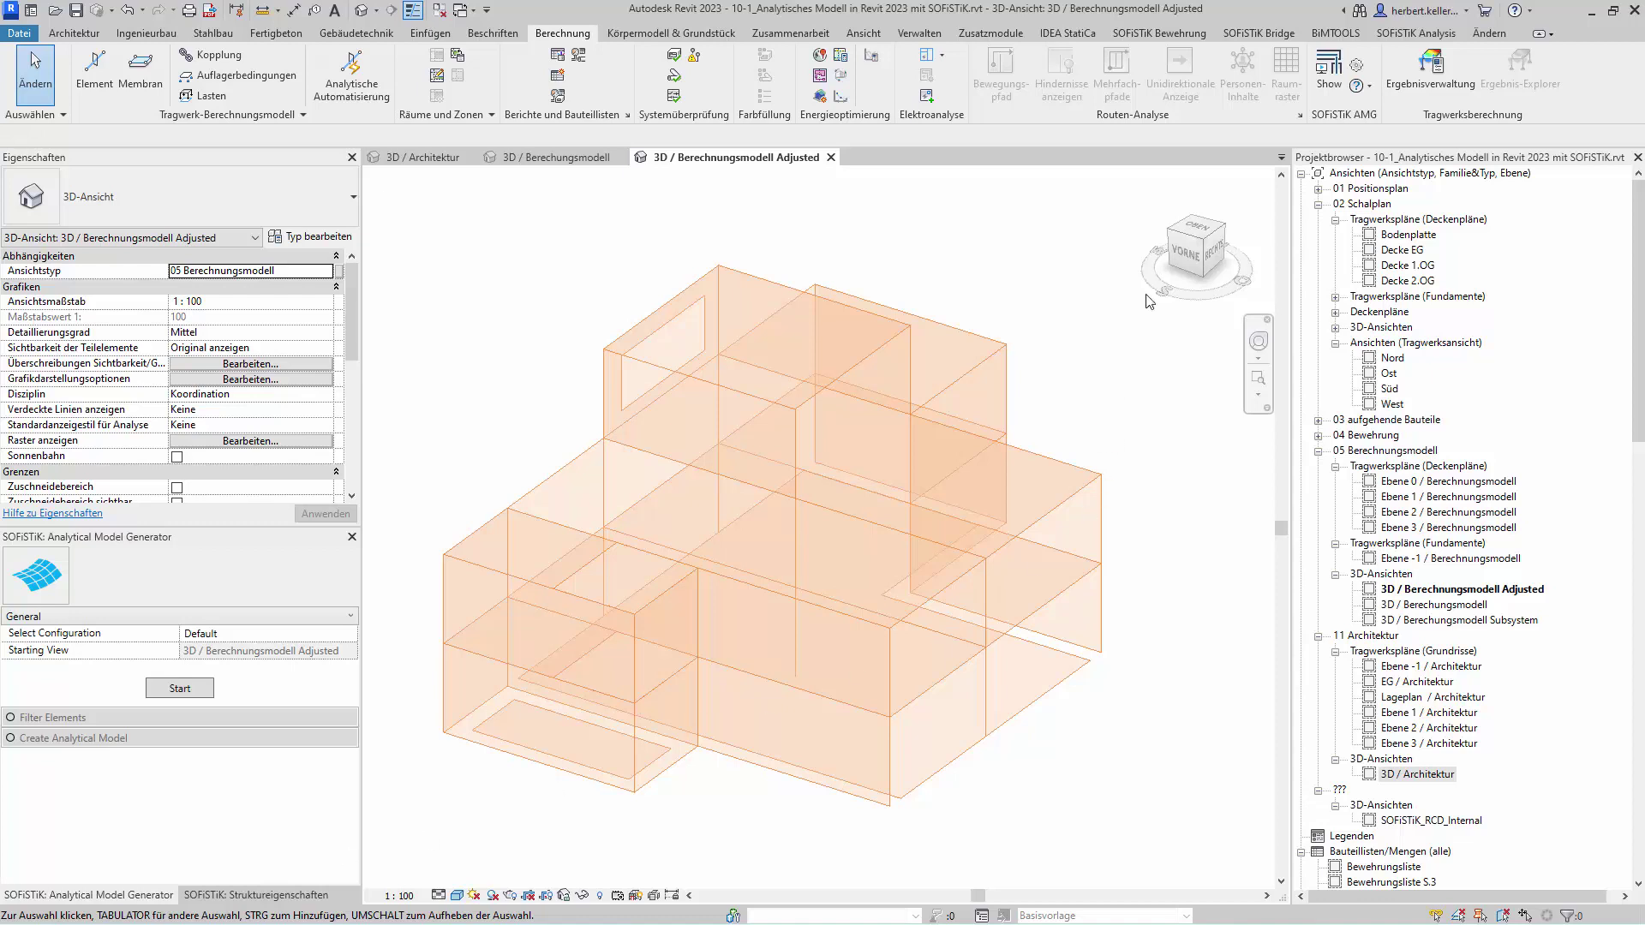
mouse_move(1193, 250)
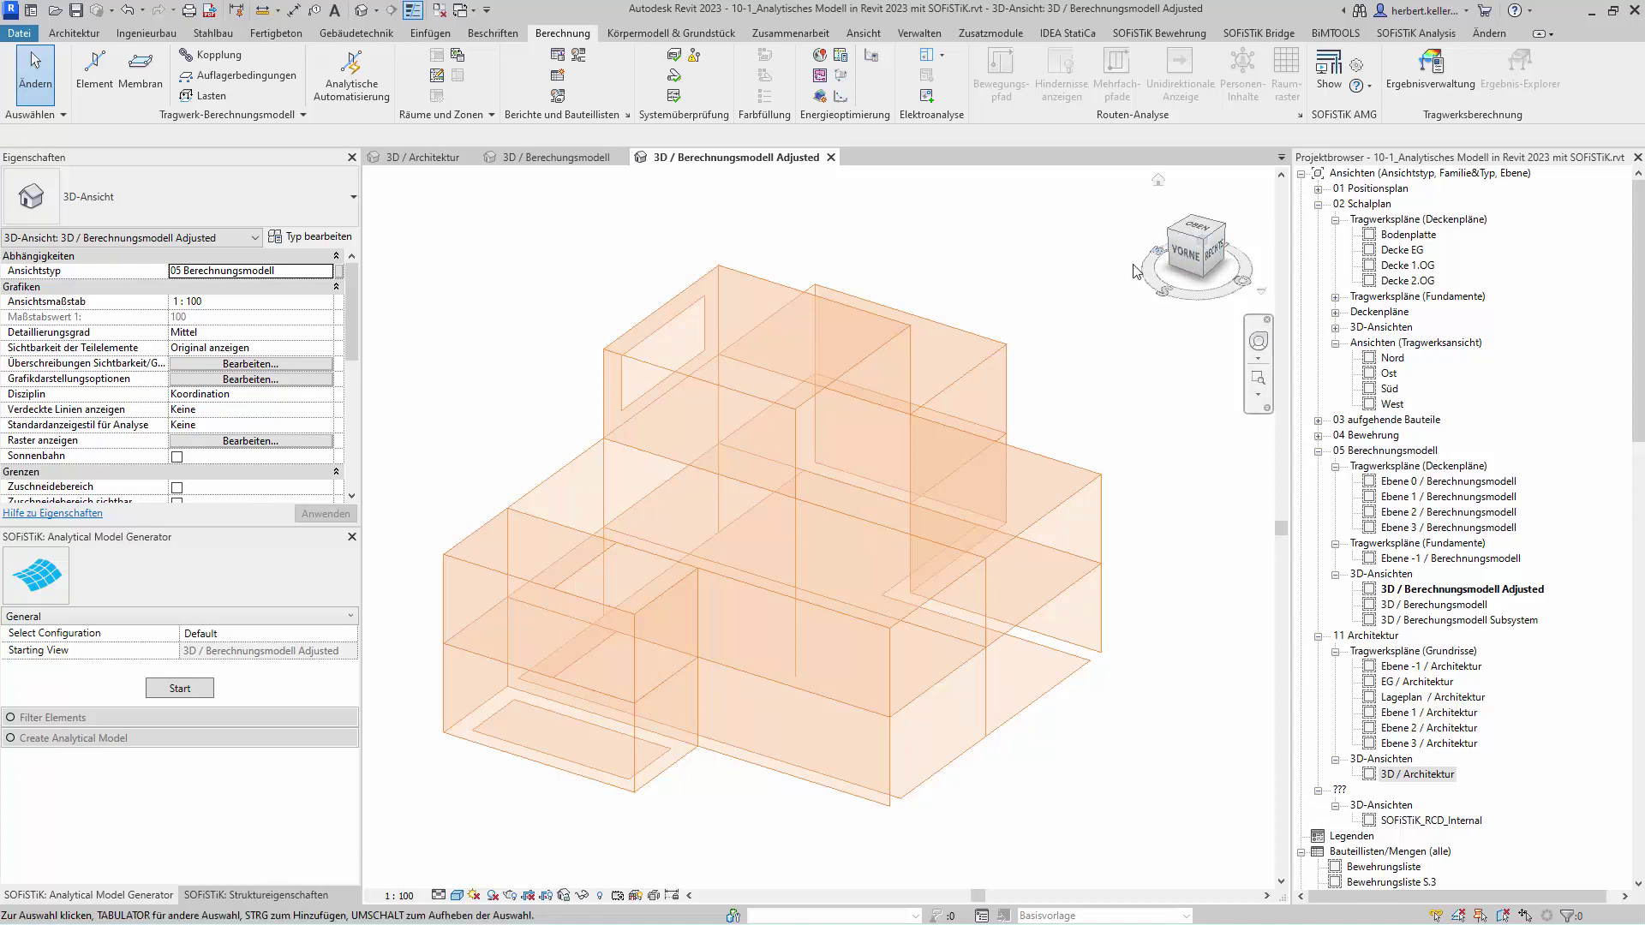
click(1205, 245)
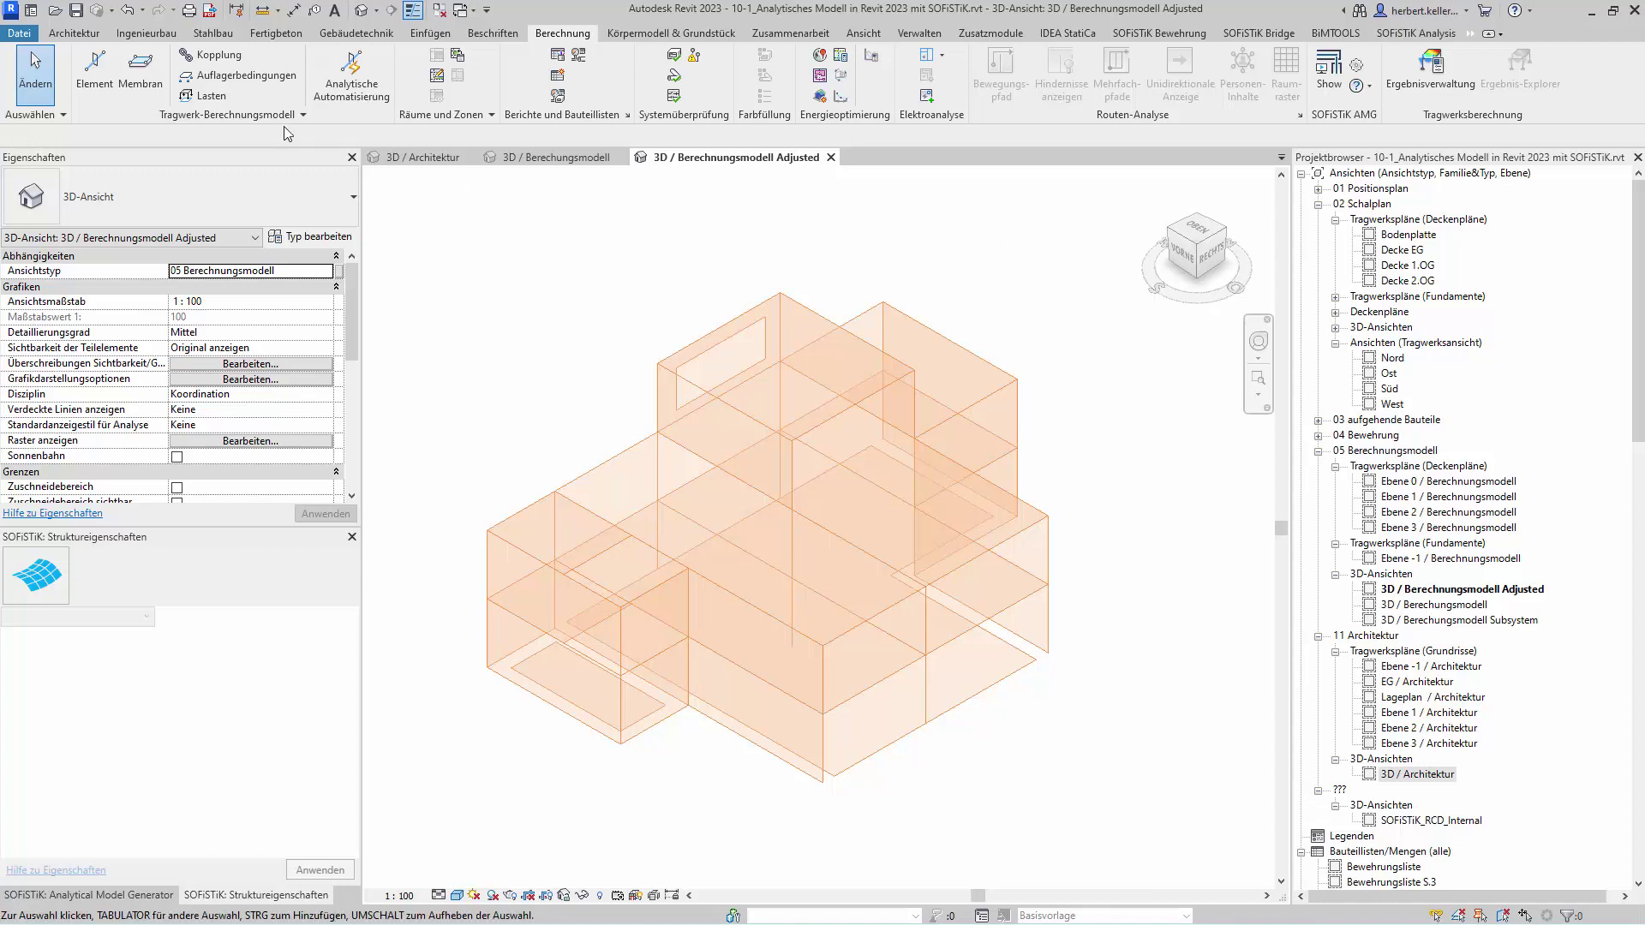
- Start area support placement with the support condition set to user-defined (Benutzer)
click(244, 76)
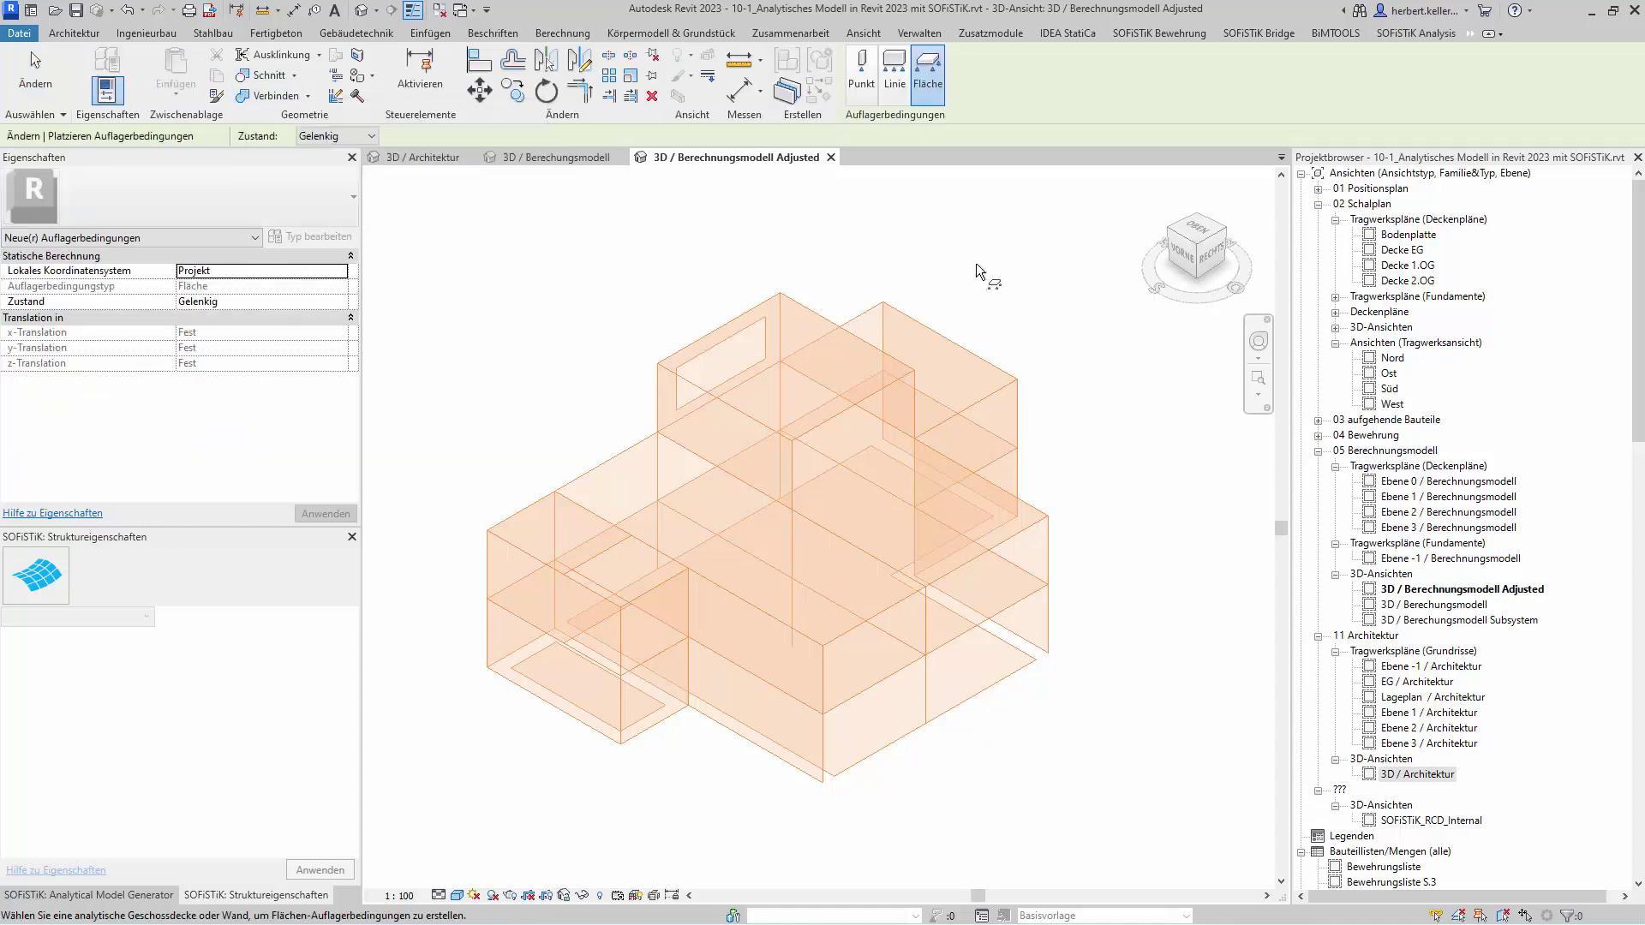
mouse_move(1120, 551)
shift+middle_down()
mouse_move(1120, 488)
mouse_move(1095, 469)
shift+middle_up()
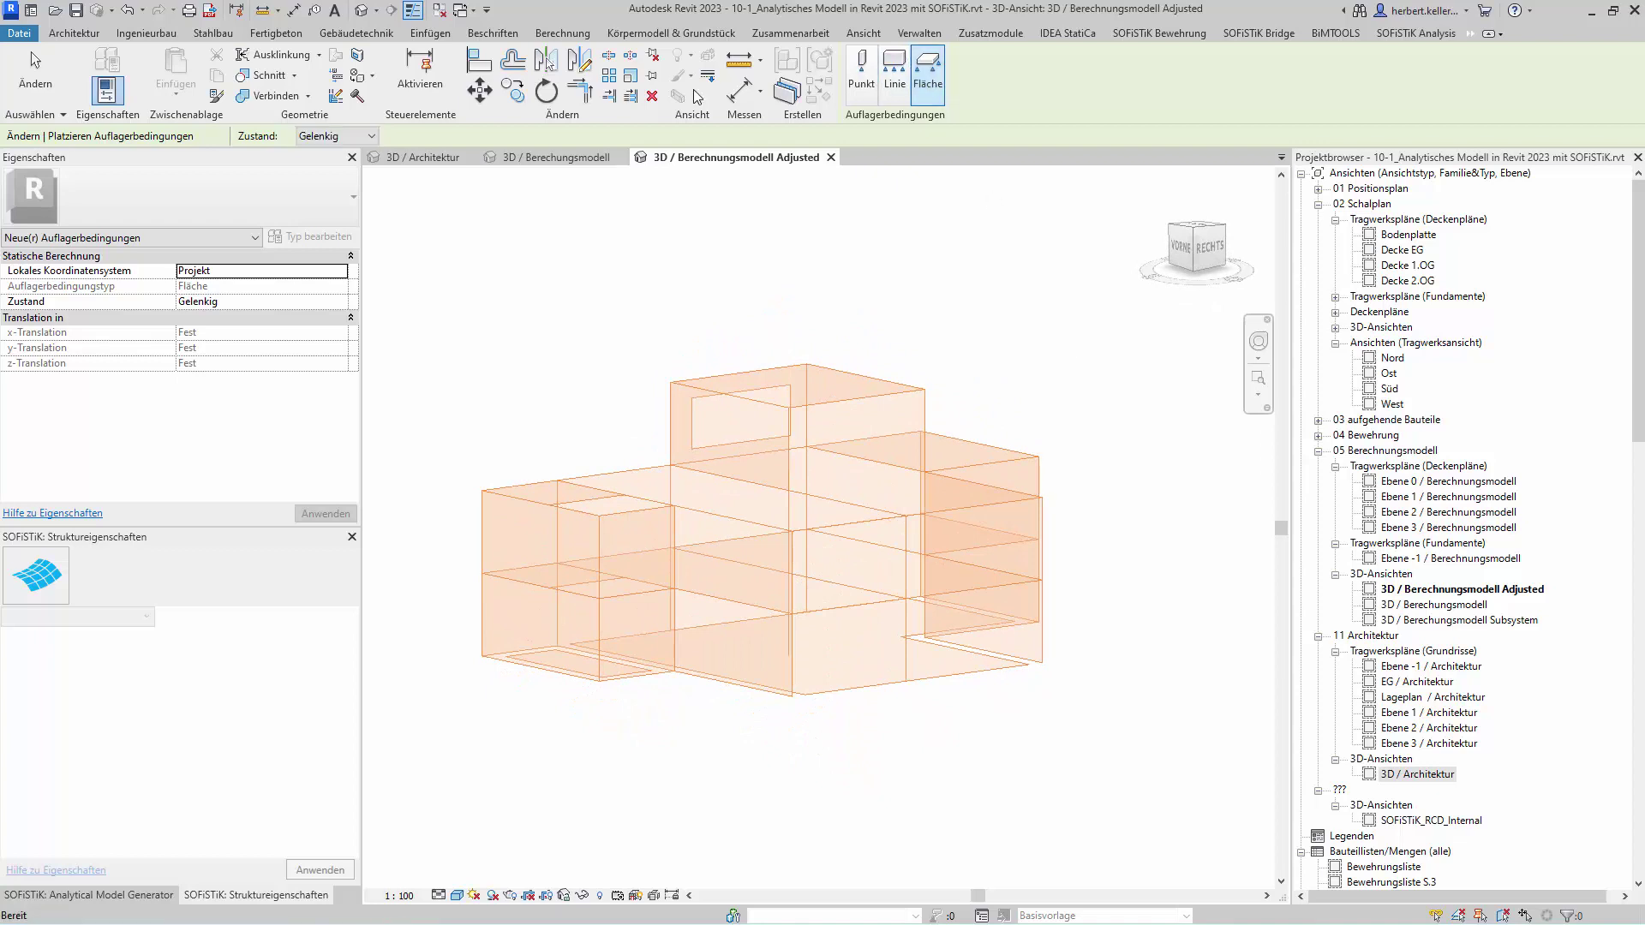
click(322, 300)
click(341, 301)
click(292, 334)
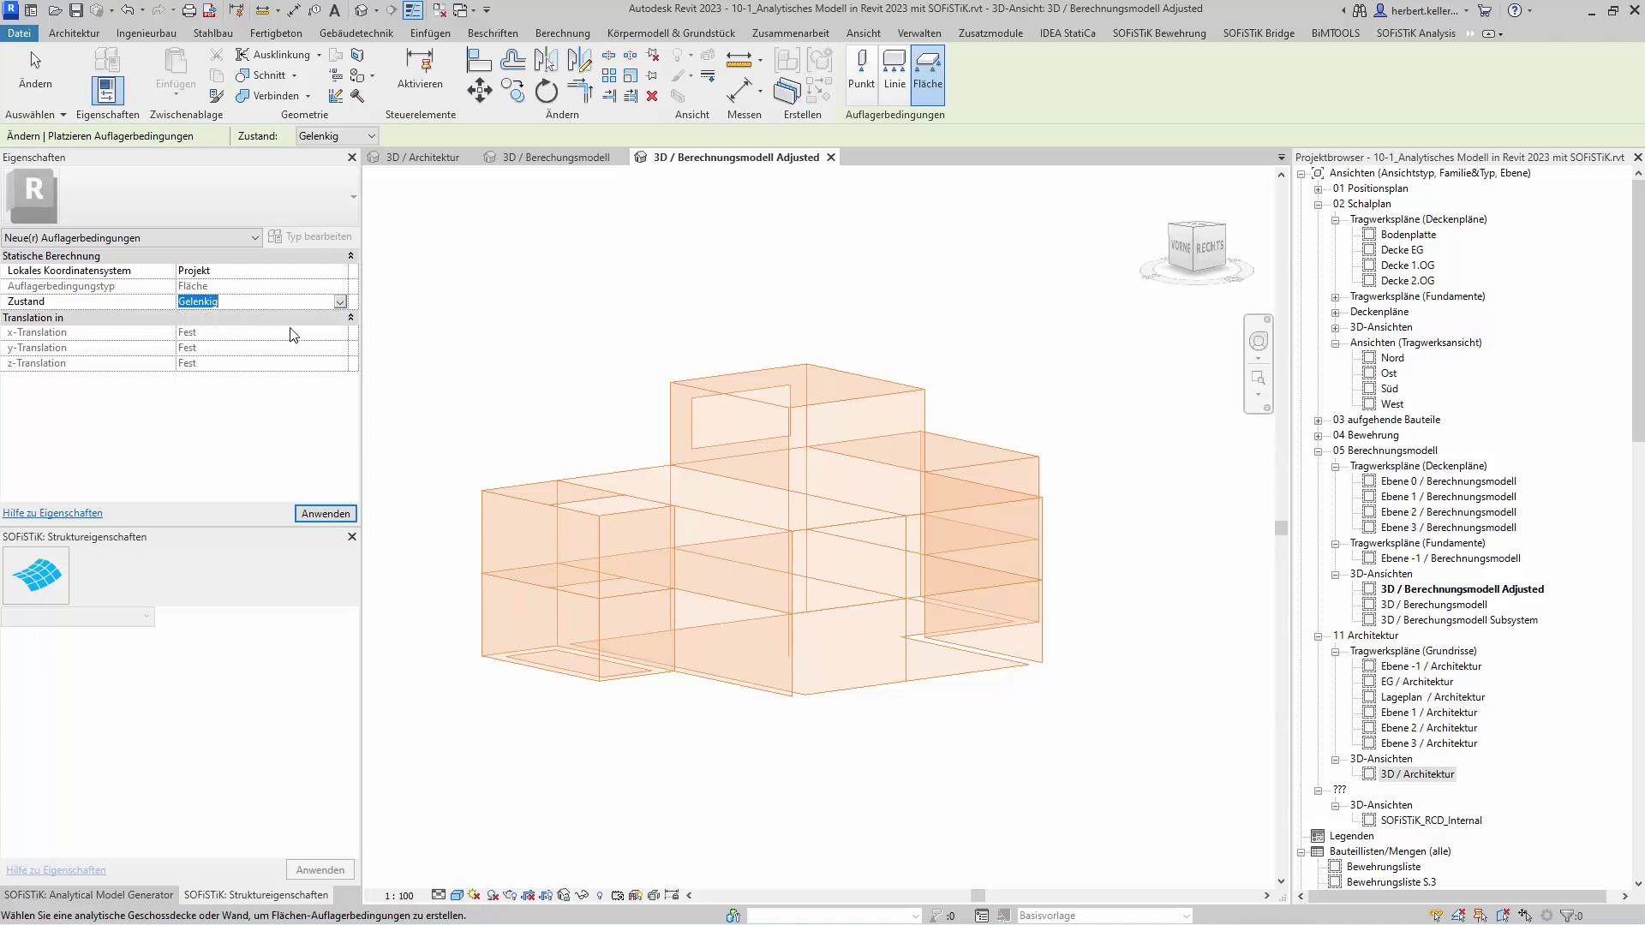
key(Down)
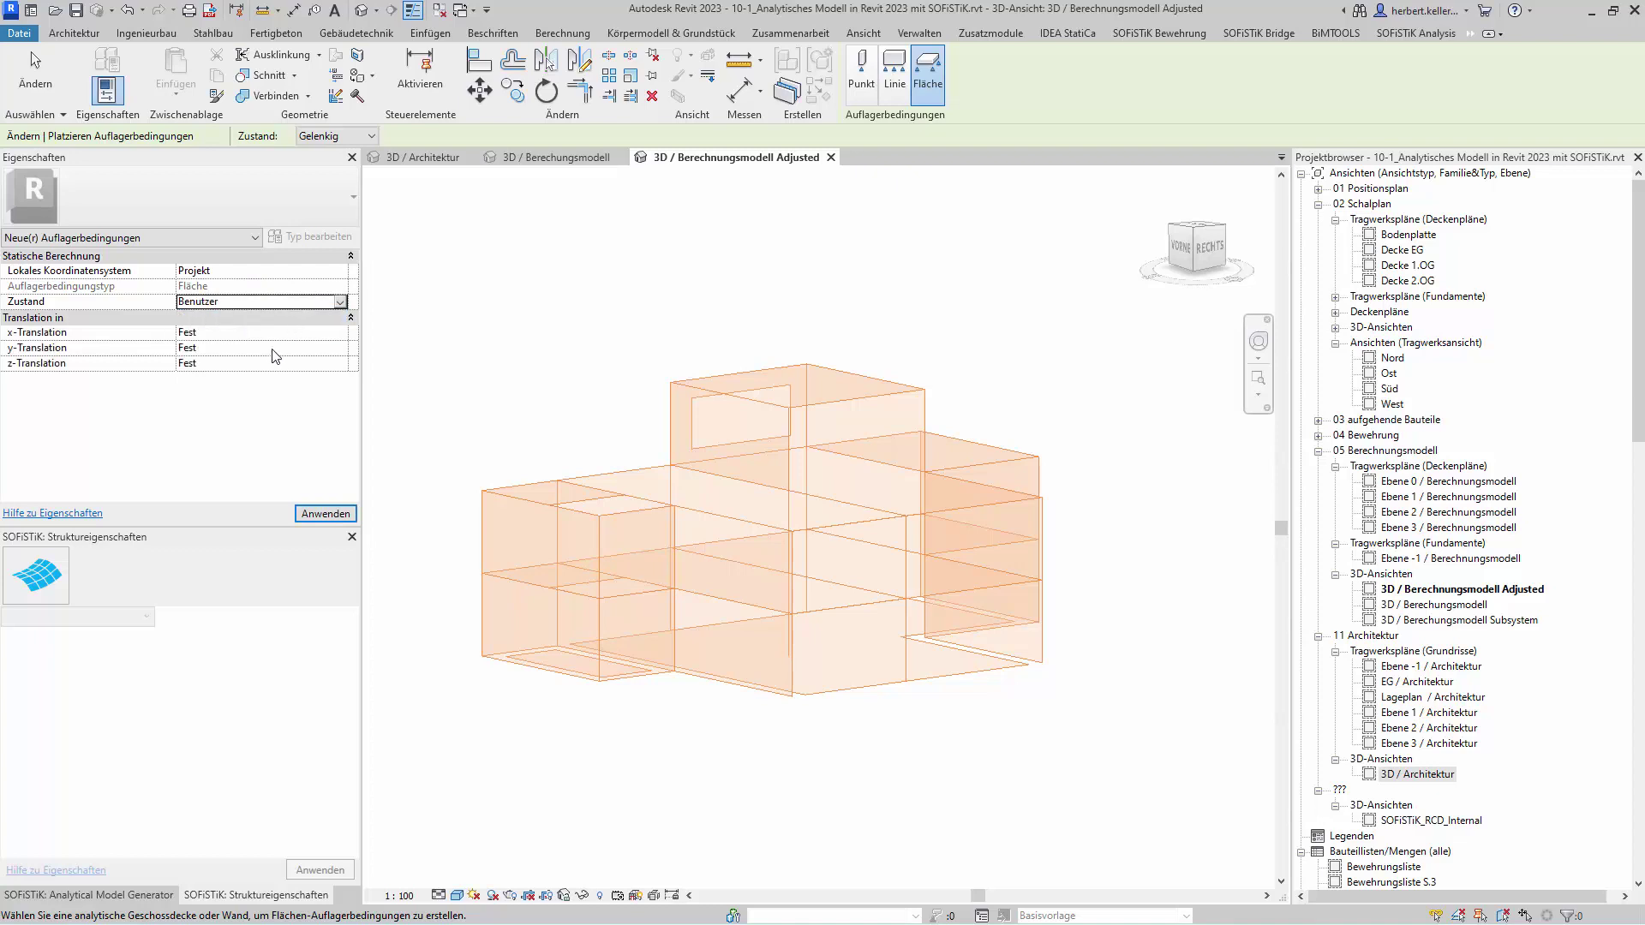
- Make z-translation a spring with modulus 70000 and place supports under the slab and left wall
click(316, 368)
click(340, 365)
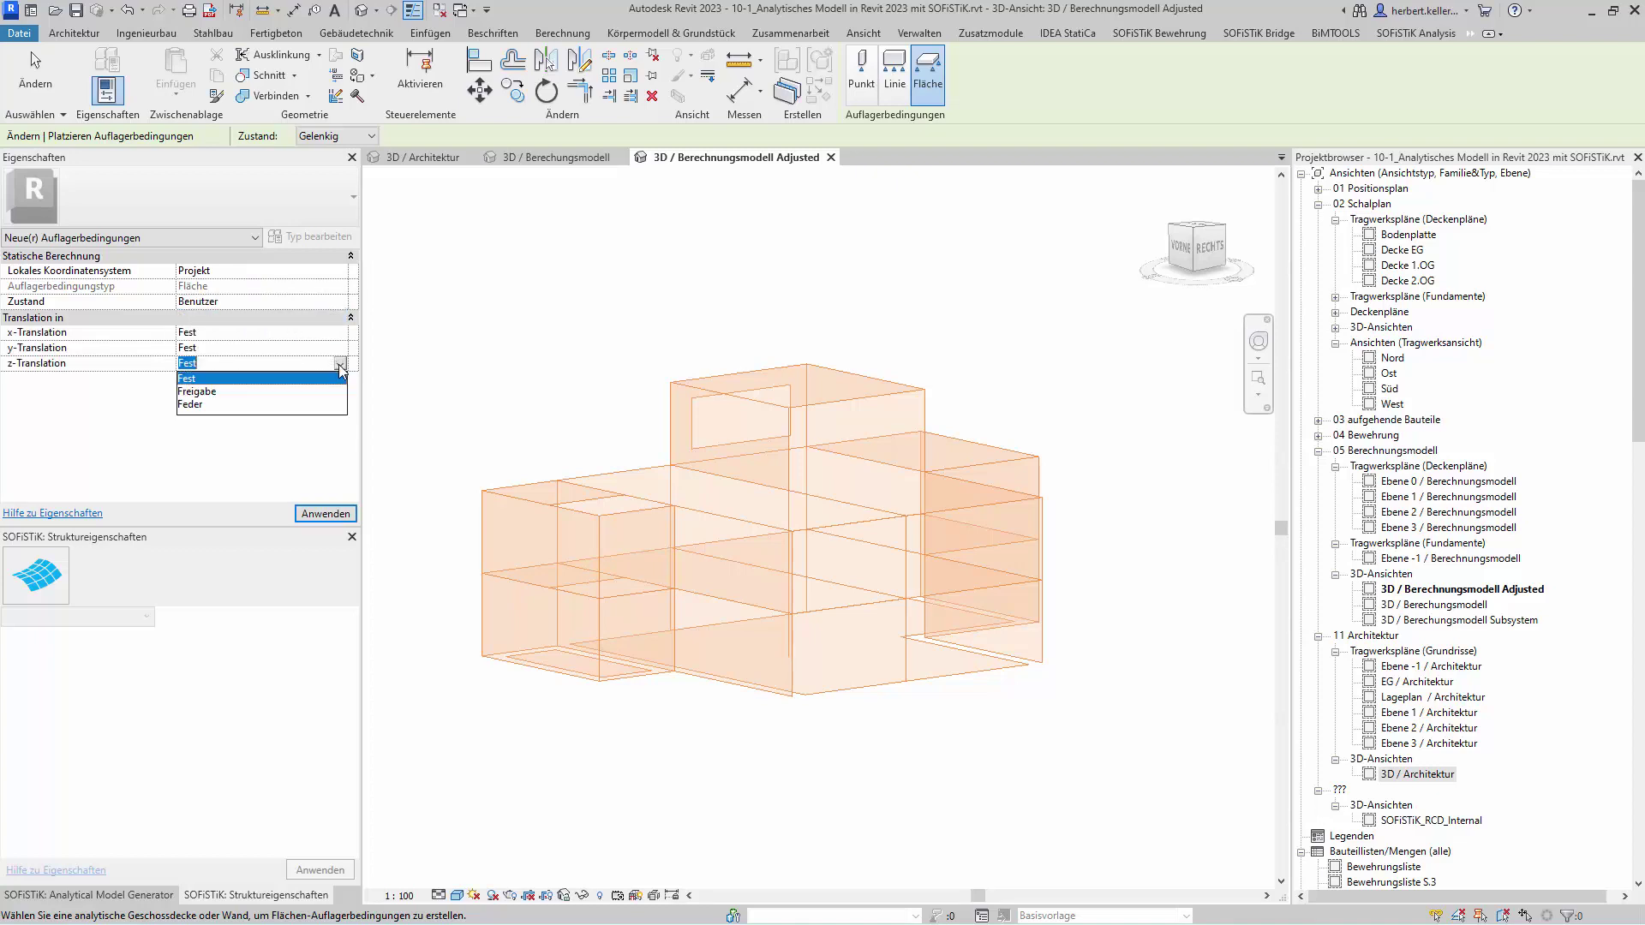
click(254, 404)
text(70000,00 kN/m³)
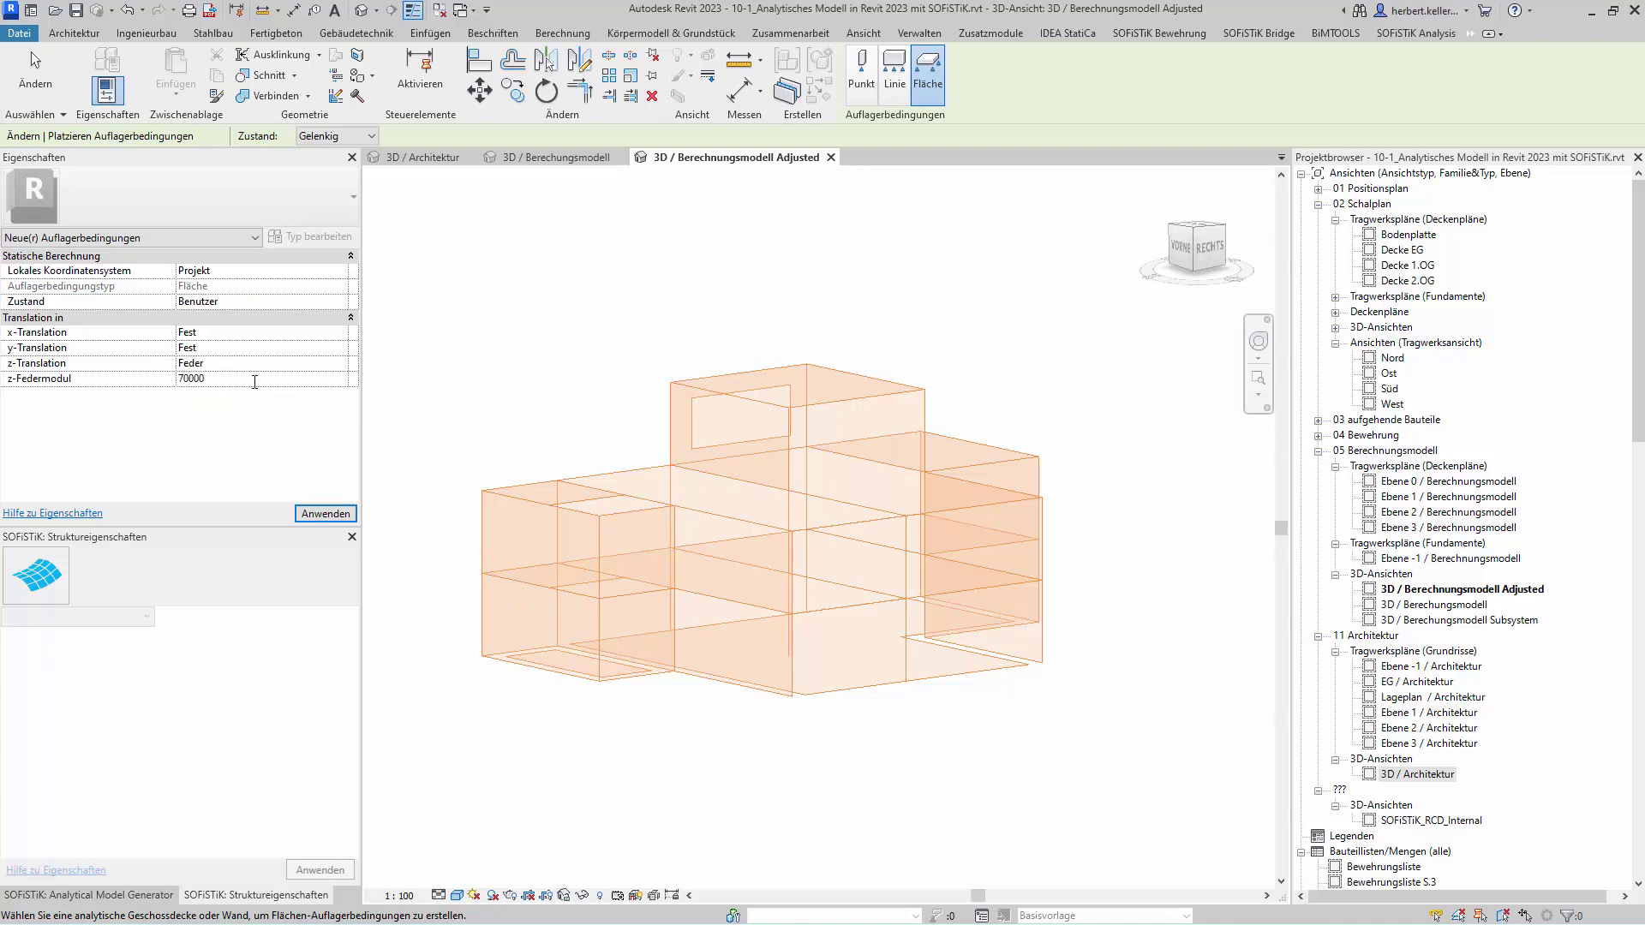
click(855, 692)
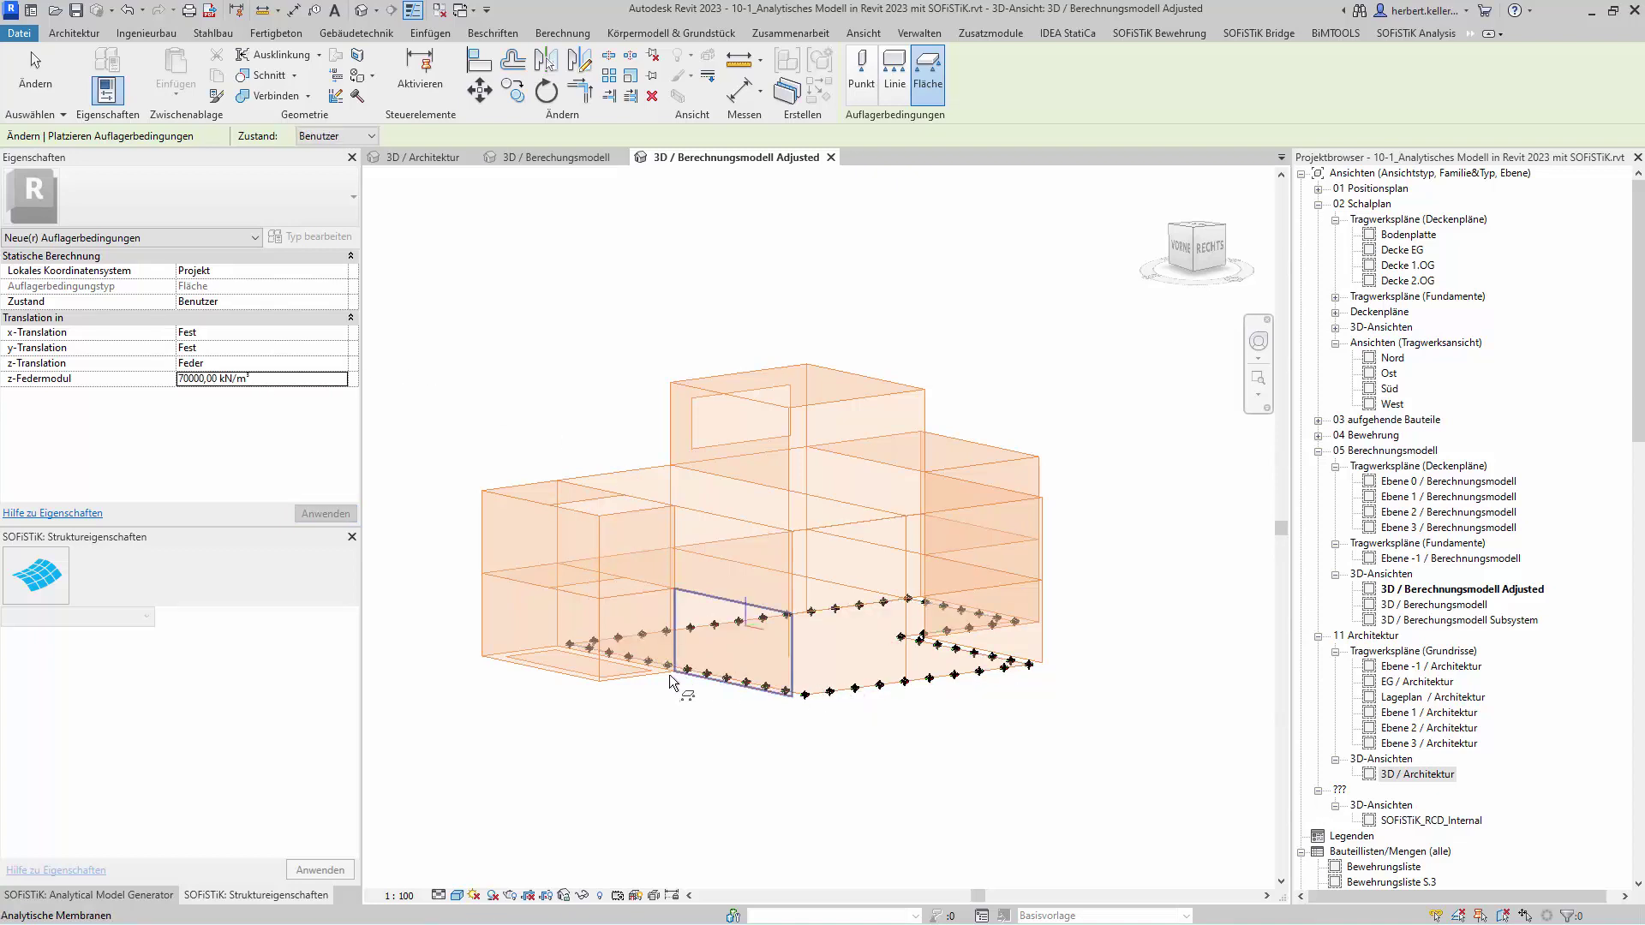
click(576, 674)
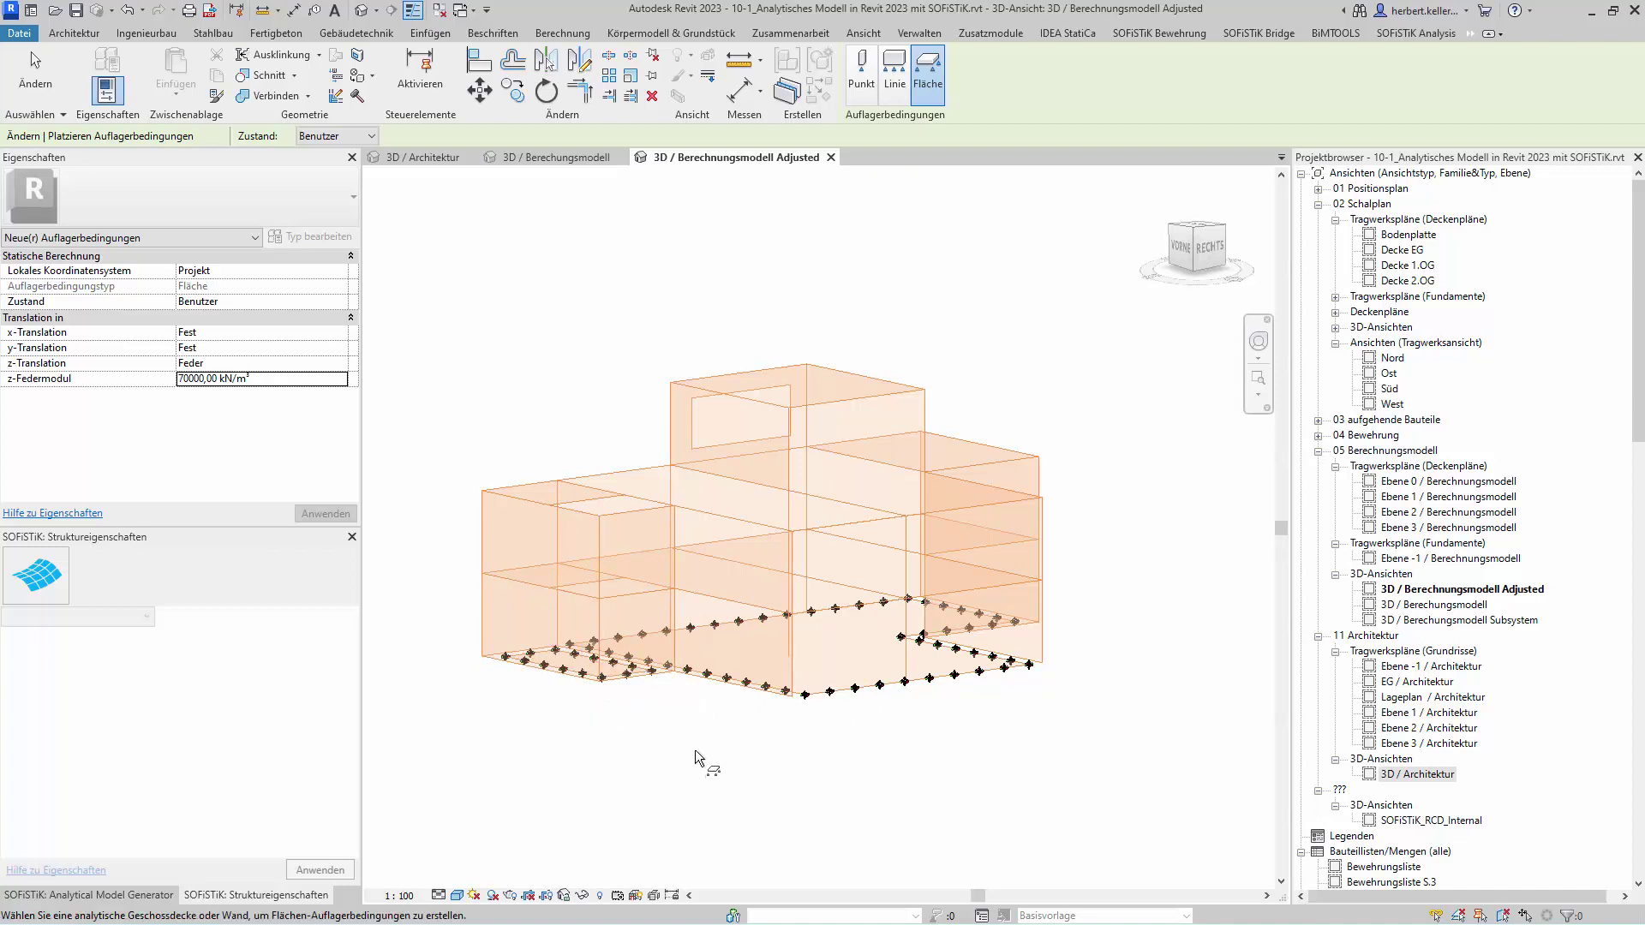
- Place pinned (Gelenkig) point supports at the bottom ends of three columns
click(861, 73)
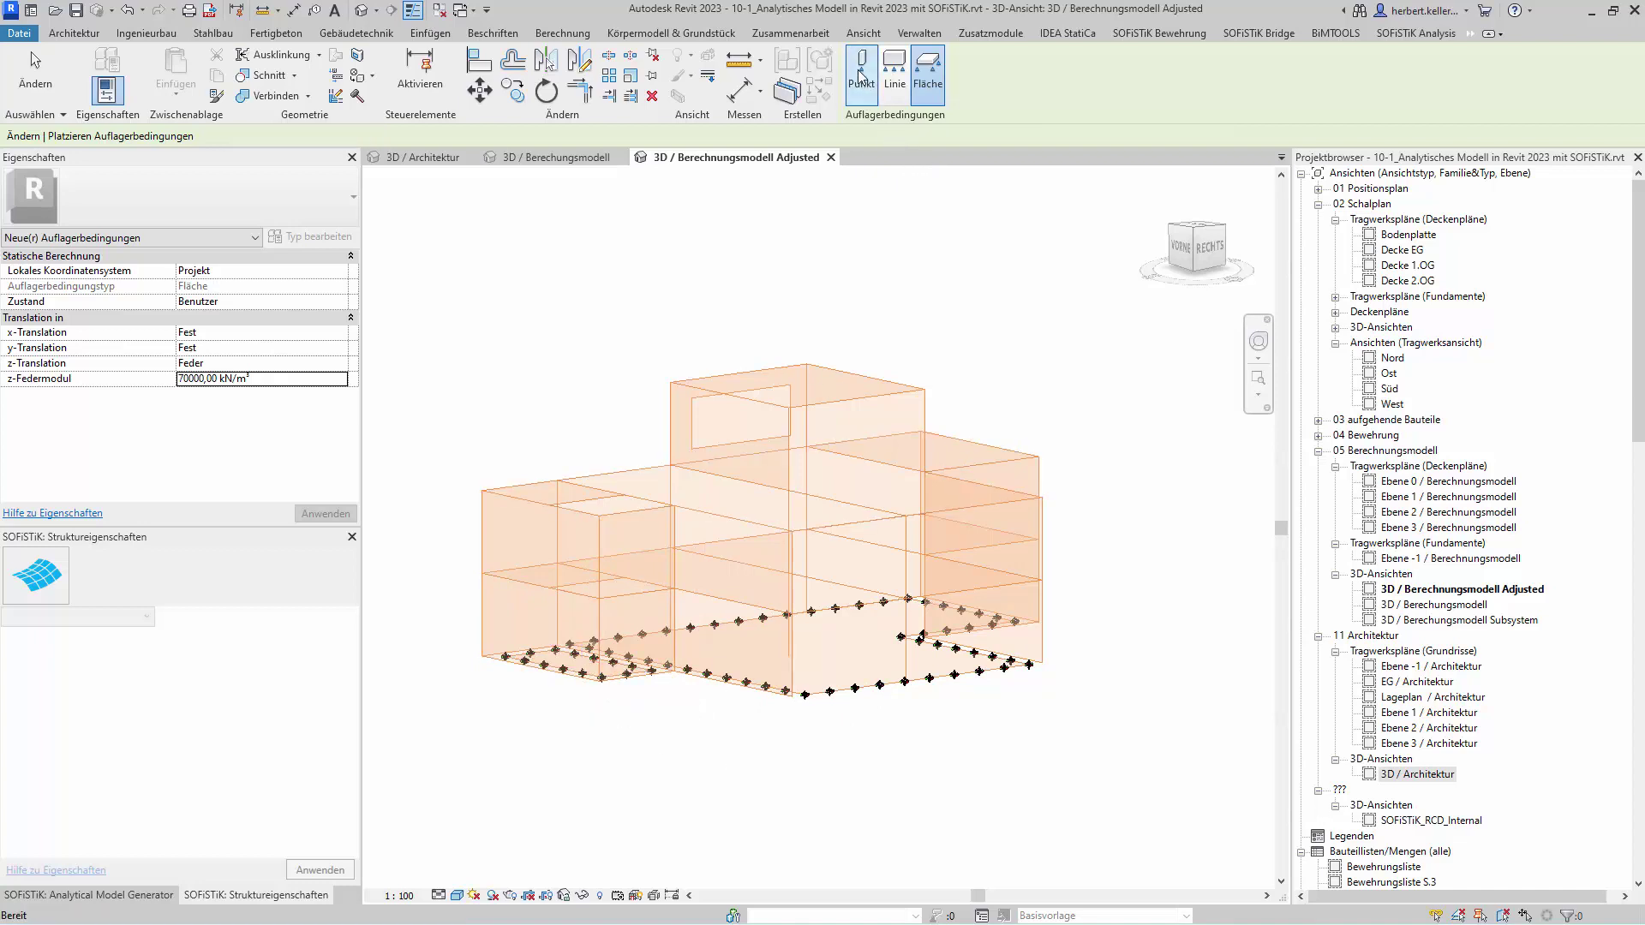
click(351, 301)
click(327, 326)
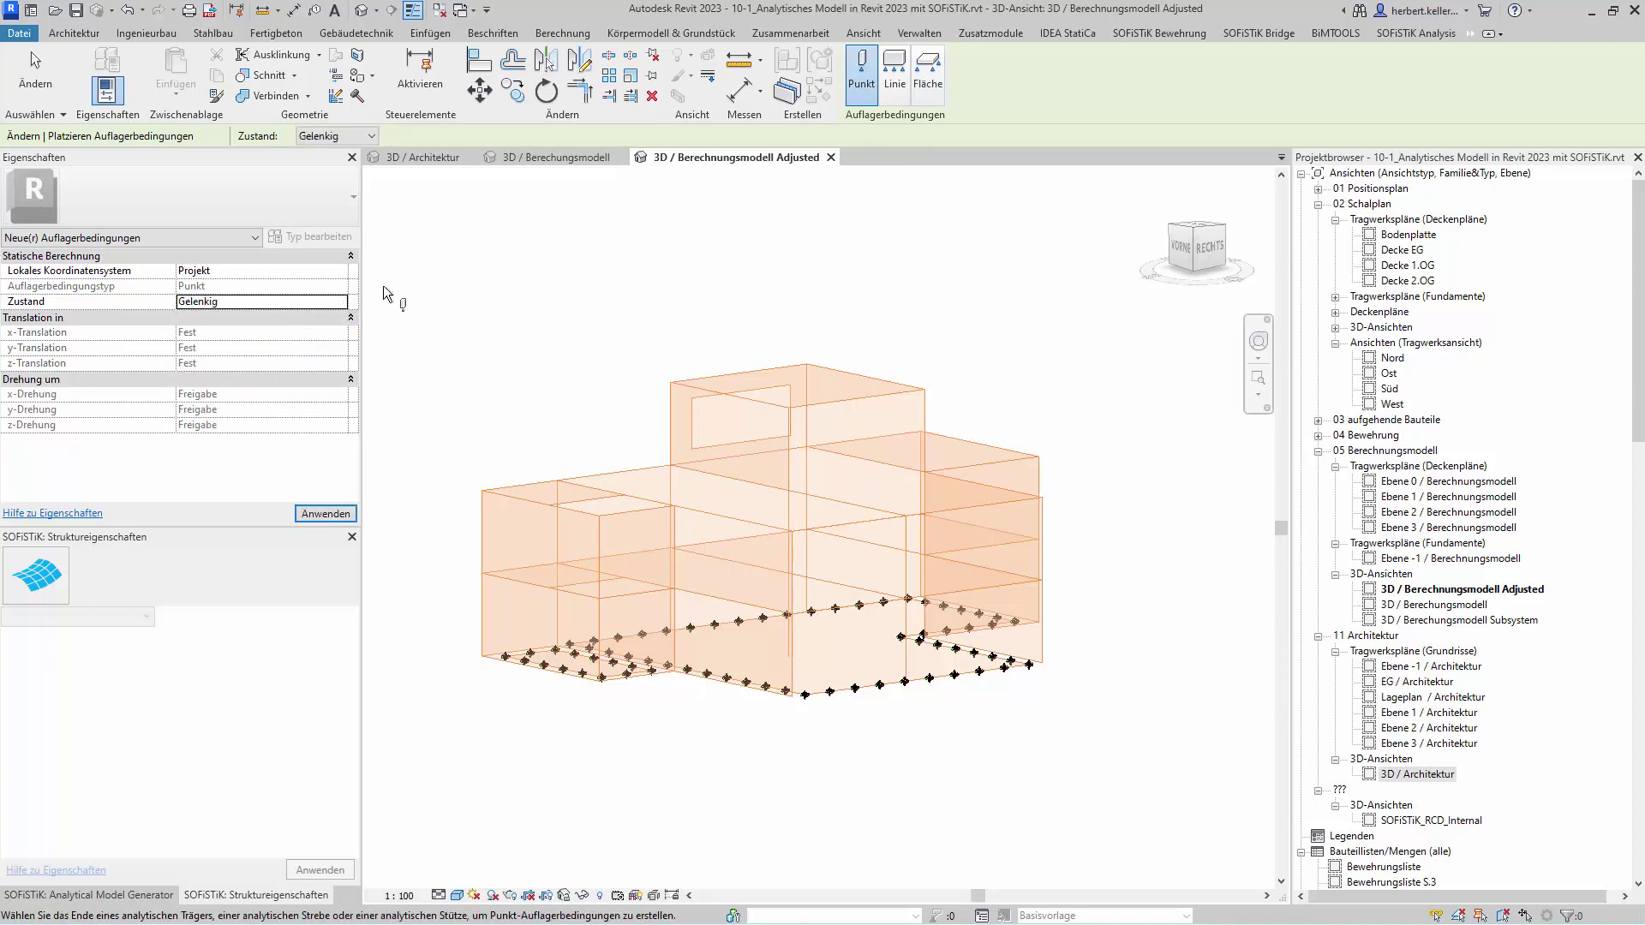
mouse_move(978, 838)
shift+middle_down()
mouse_move(913, 793)
mouse_move(892, 814)
shift+middle_up()
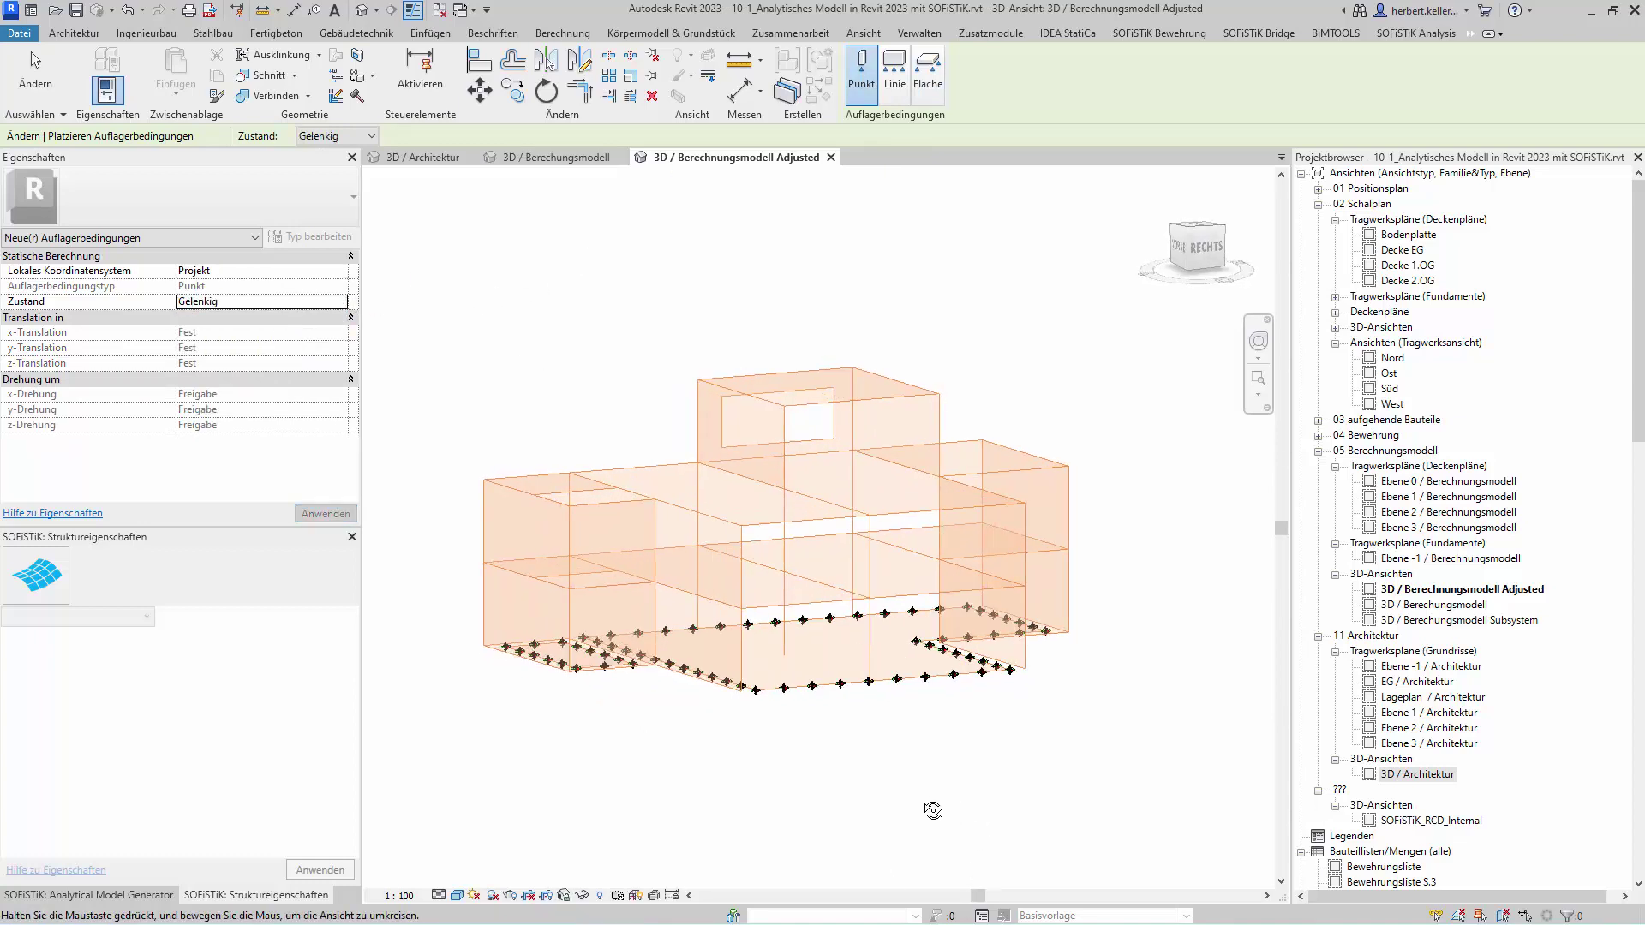
click(786, 668)
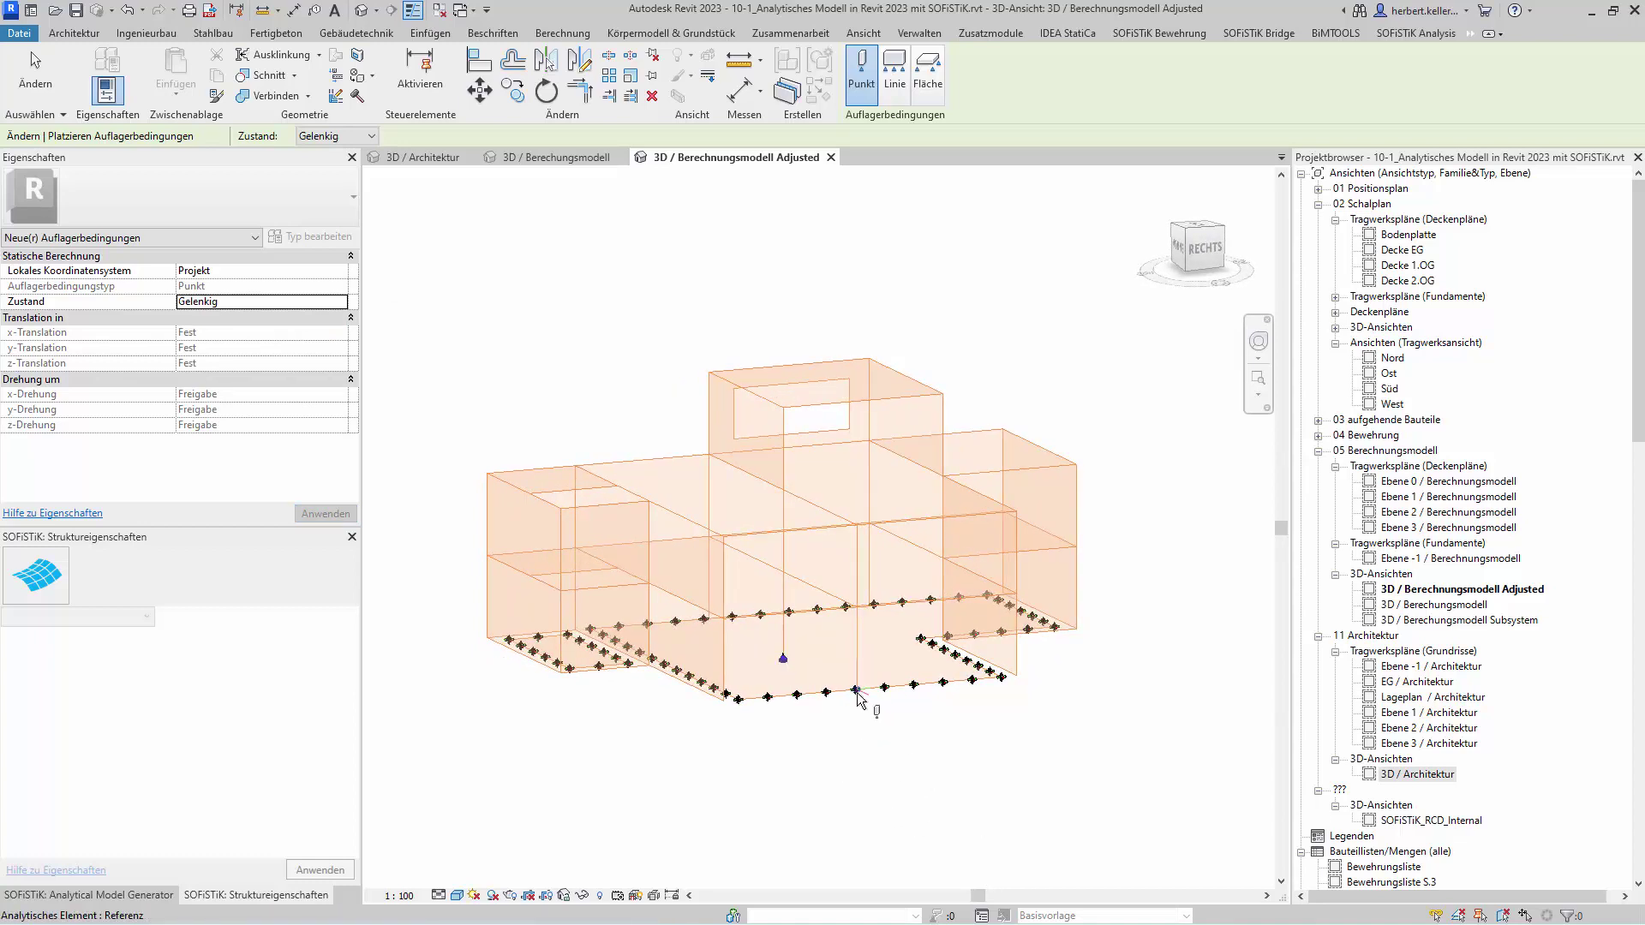
shift+middle_drag(869, 720, 860, 760)
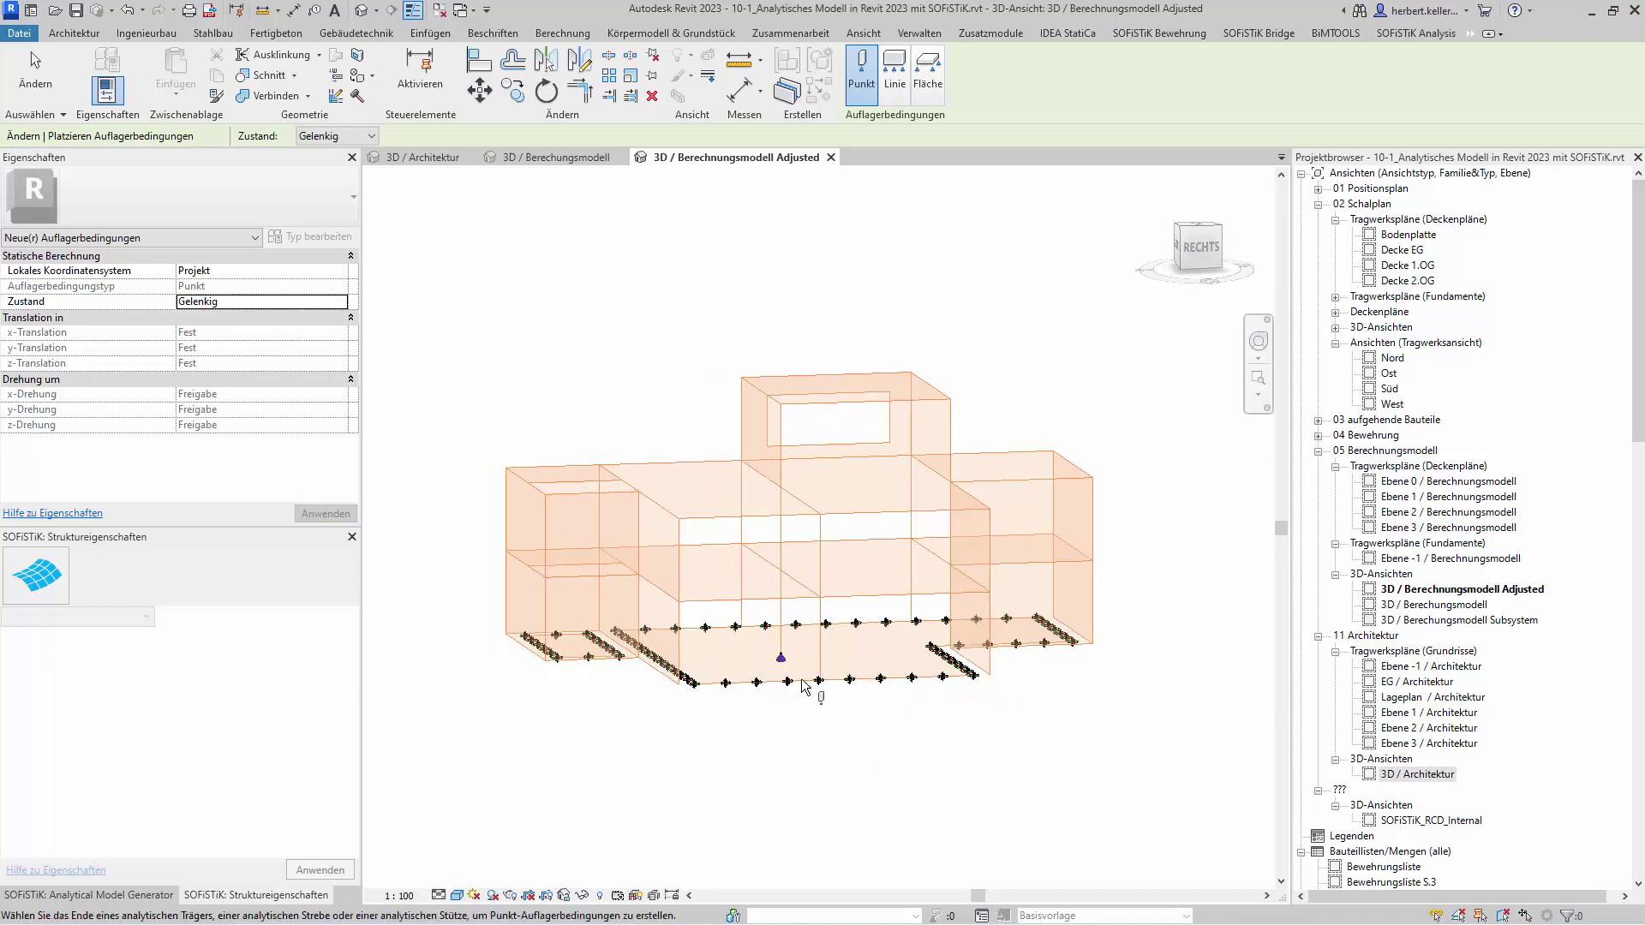
click(740, 626)
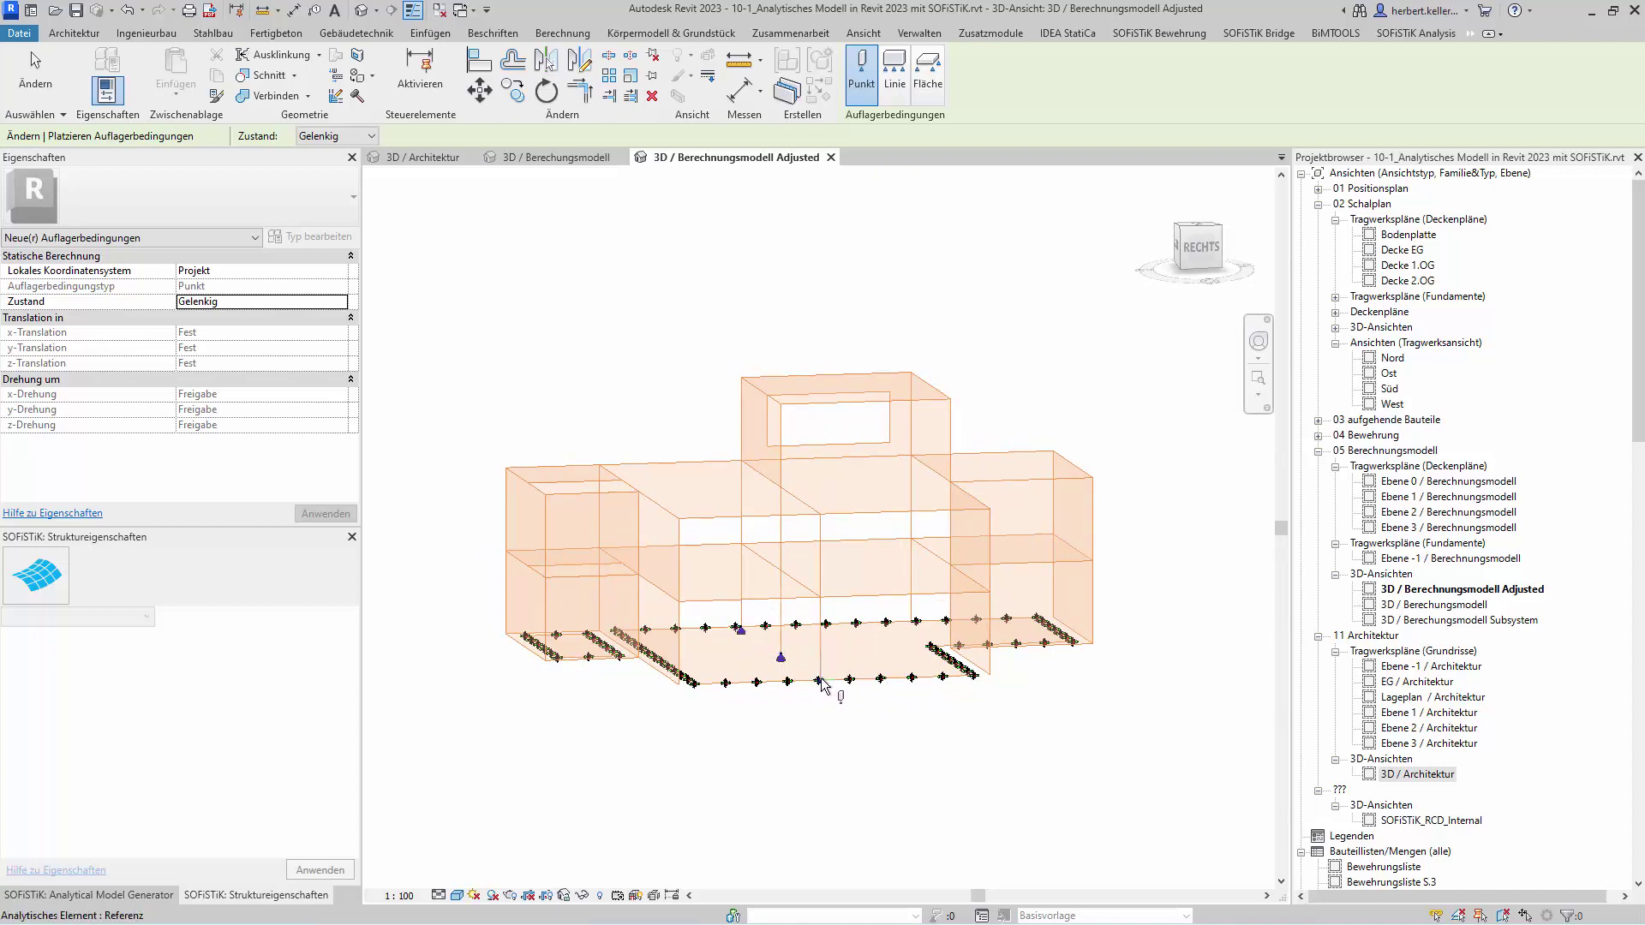
click(820, 683)
mouse_move(864, 749)
shift+middle_down()
mouse_move(909, 711)
mouse_move(958, 806)
mouse_move(943, 771)
shift+middle_up()
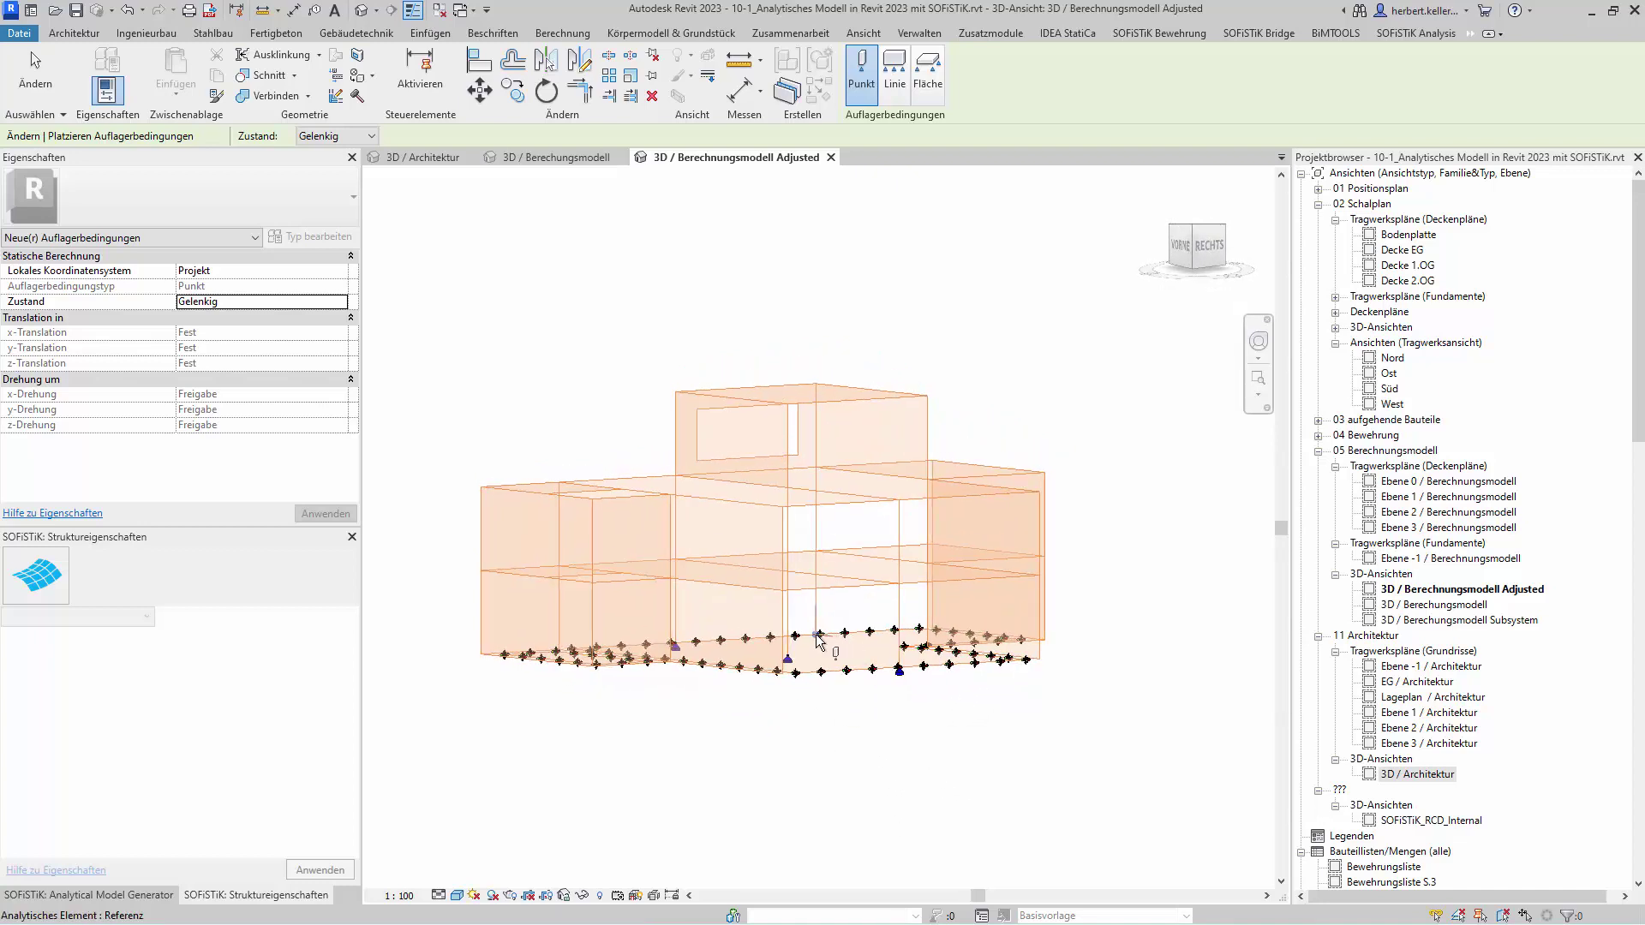
shift+middle_drag(853, 710, 909, 828)
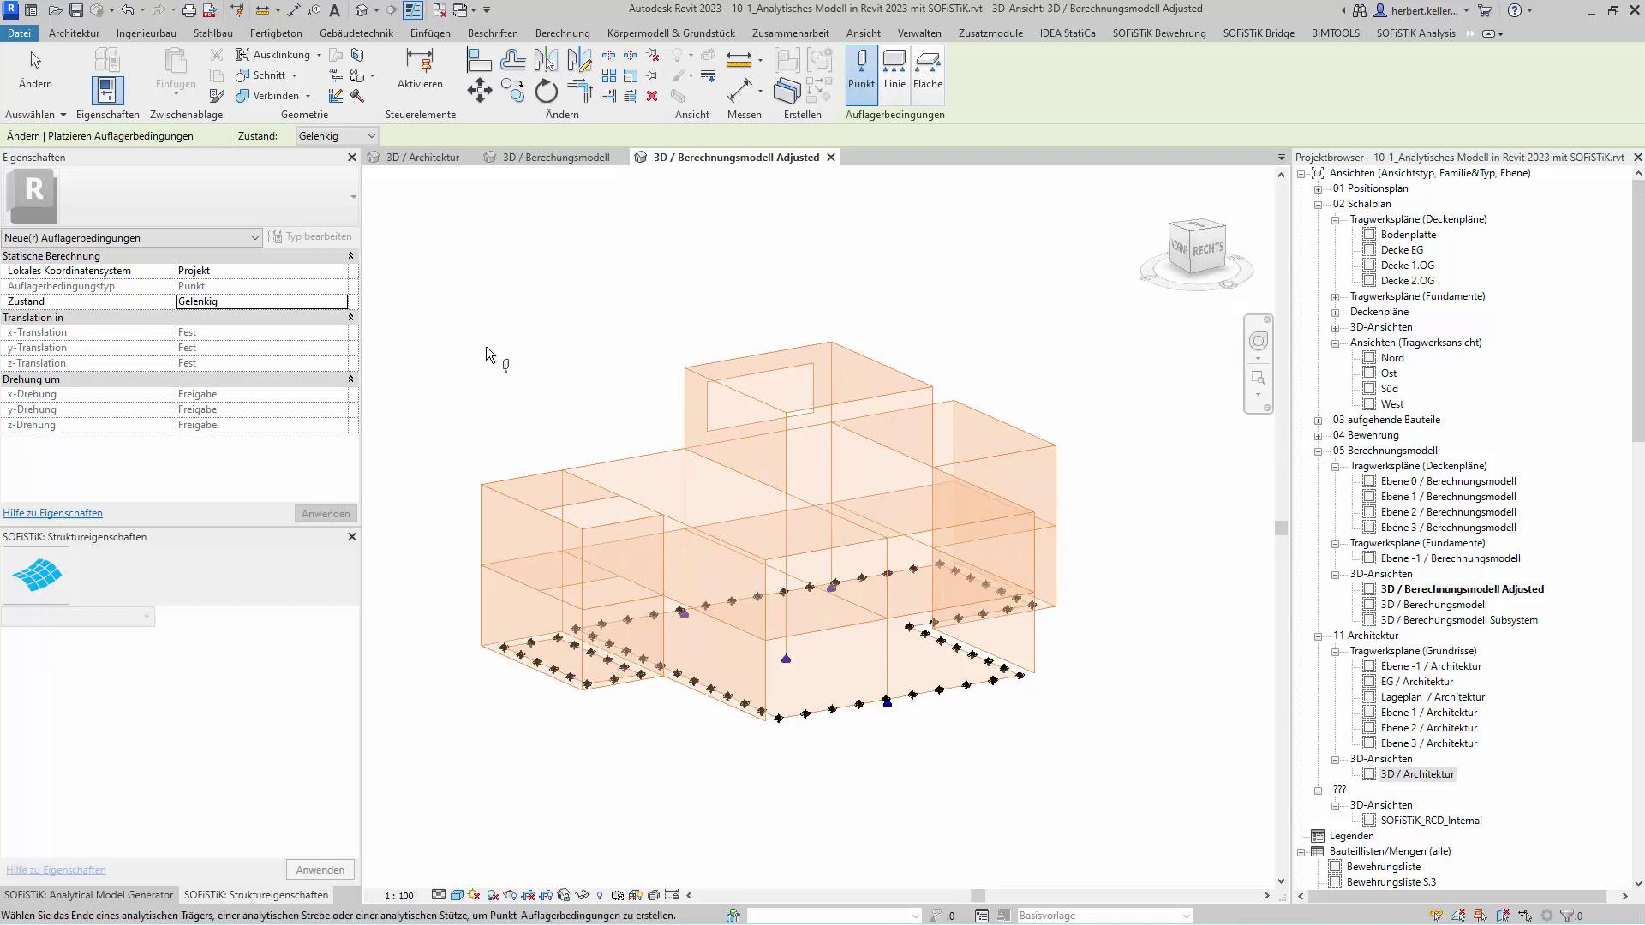
click(896, 86)
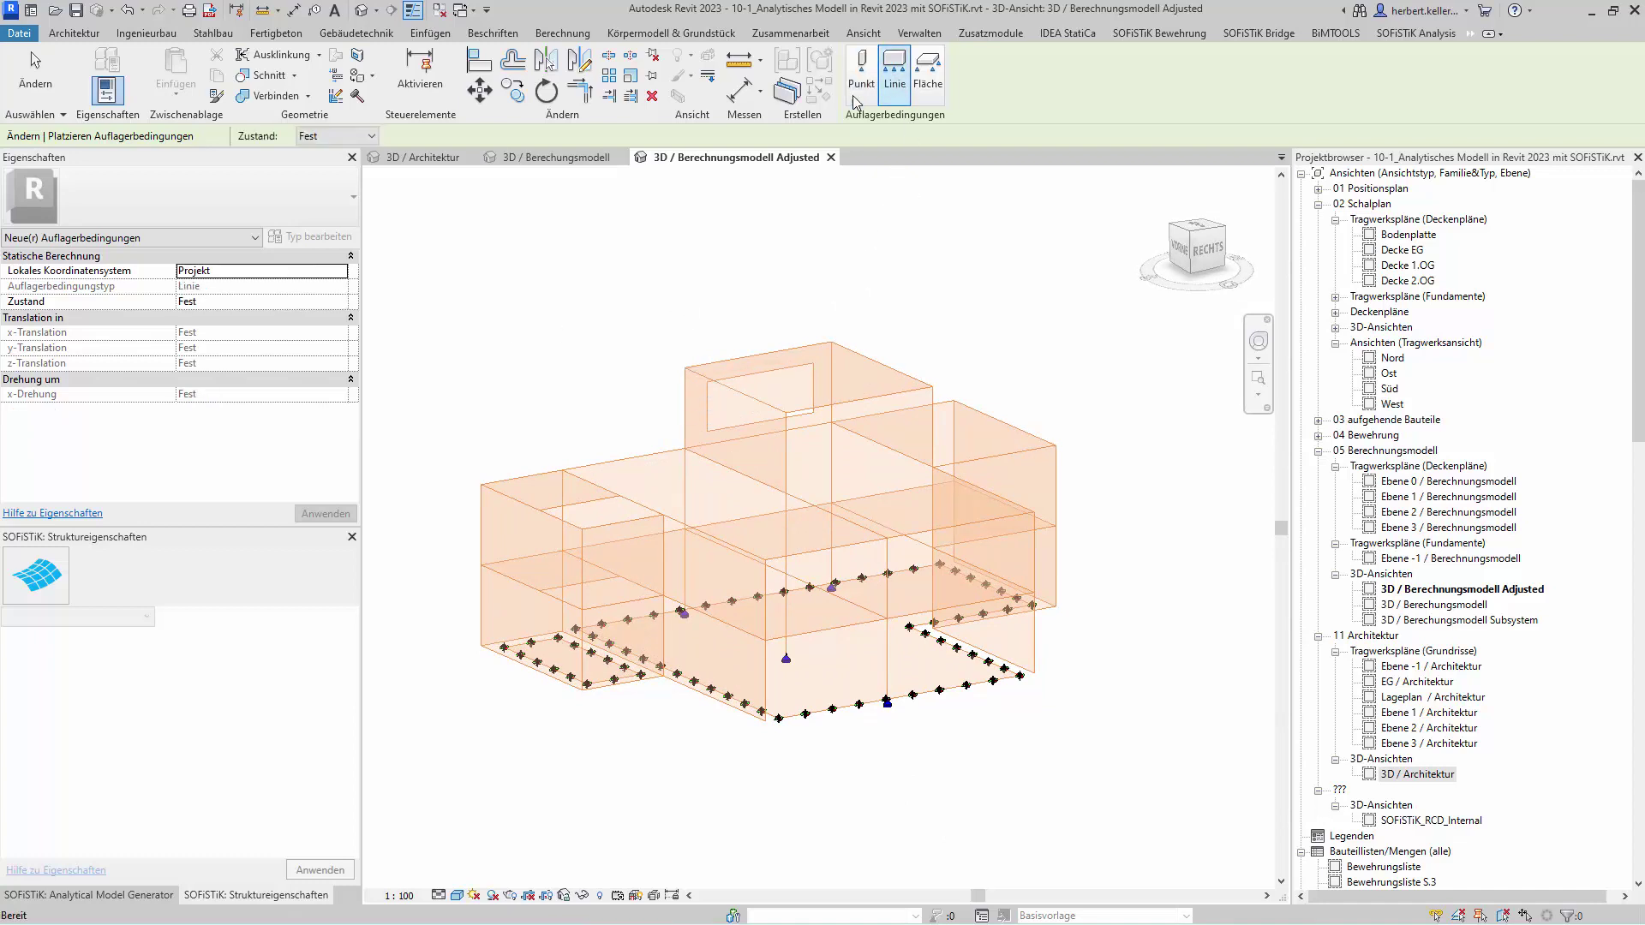
- Add pinned line supports along the left front, inner and short left slab edges
click(348, 309)
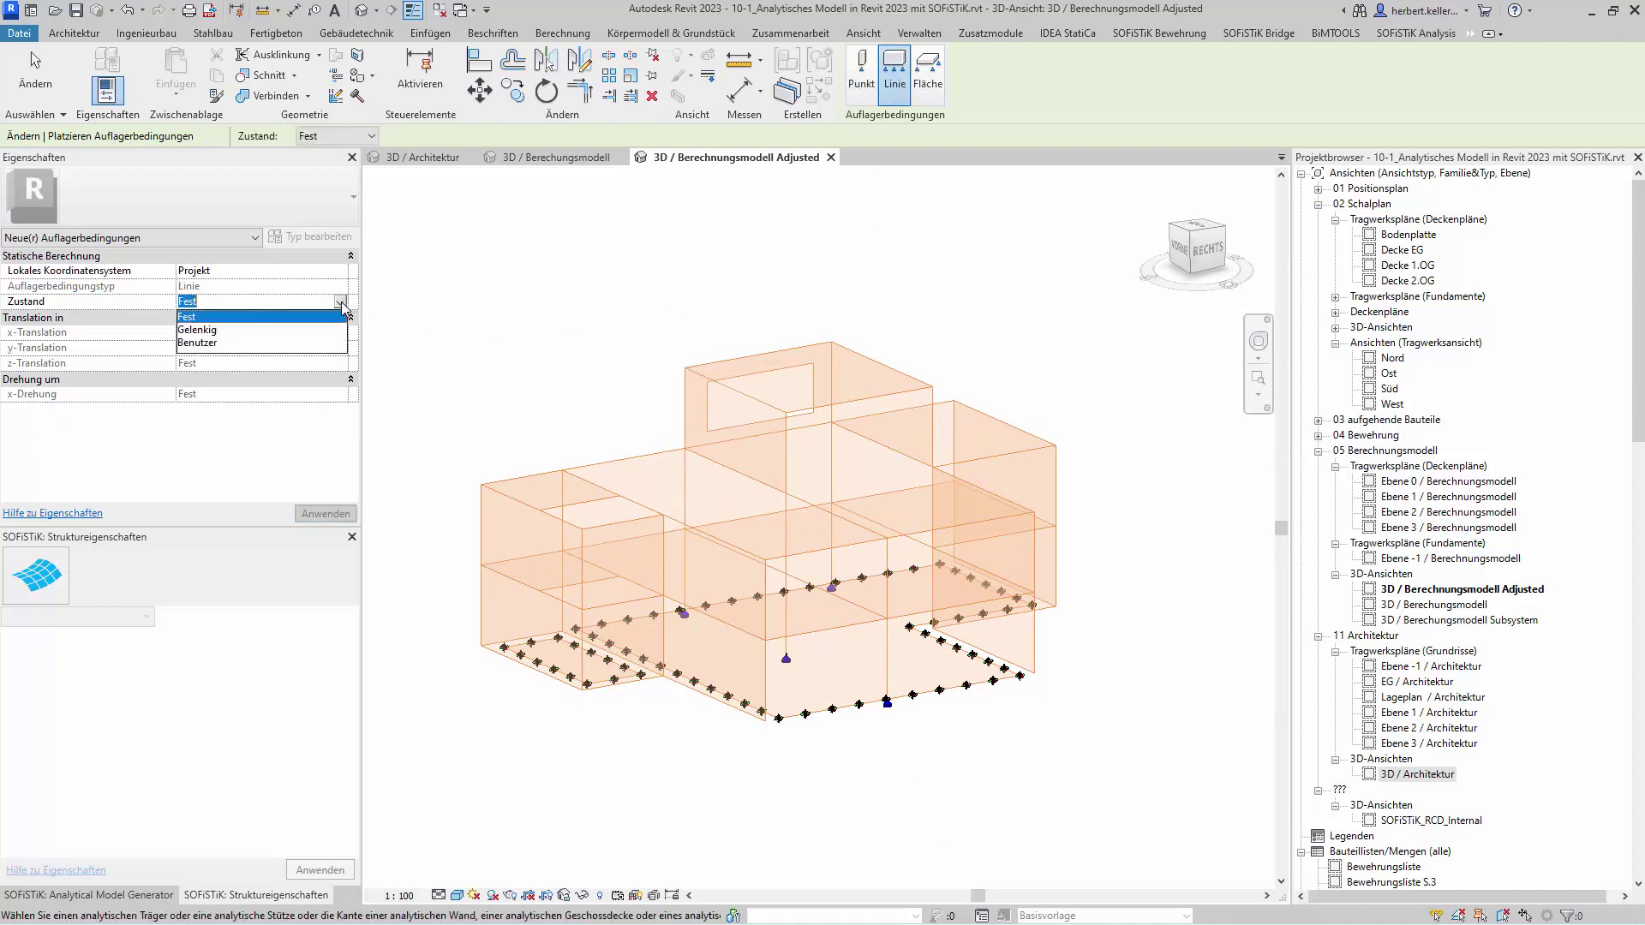
click(245, 333)
shift+middle_drag(1156, 532, 1073, 426)
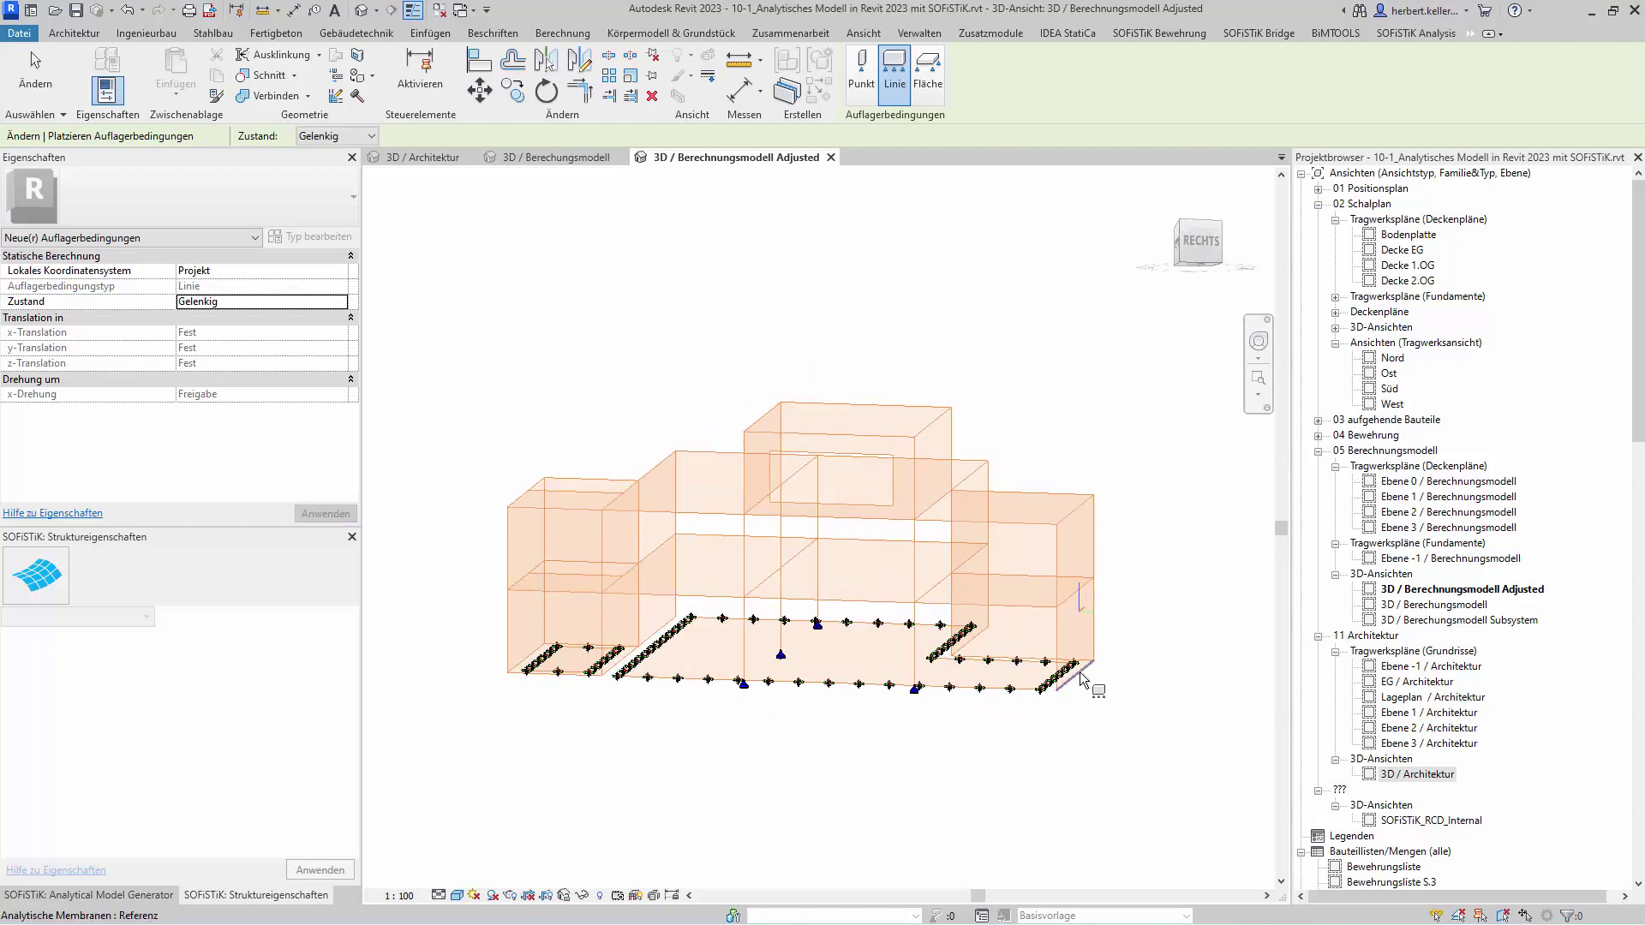
mouse_move(1080, 672)
shift+middle_down()
mouse_move(1125, 605)
mouse_move(1125, 521)
shift+middle_up()
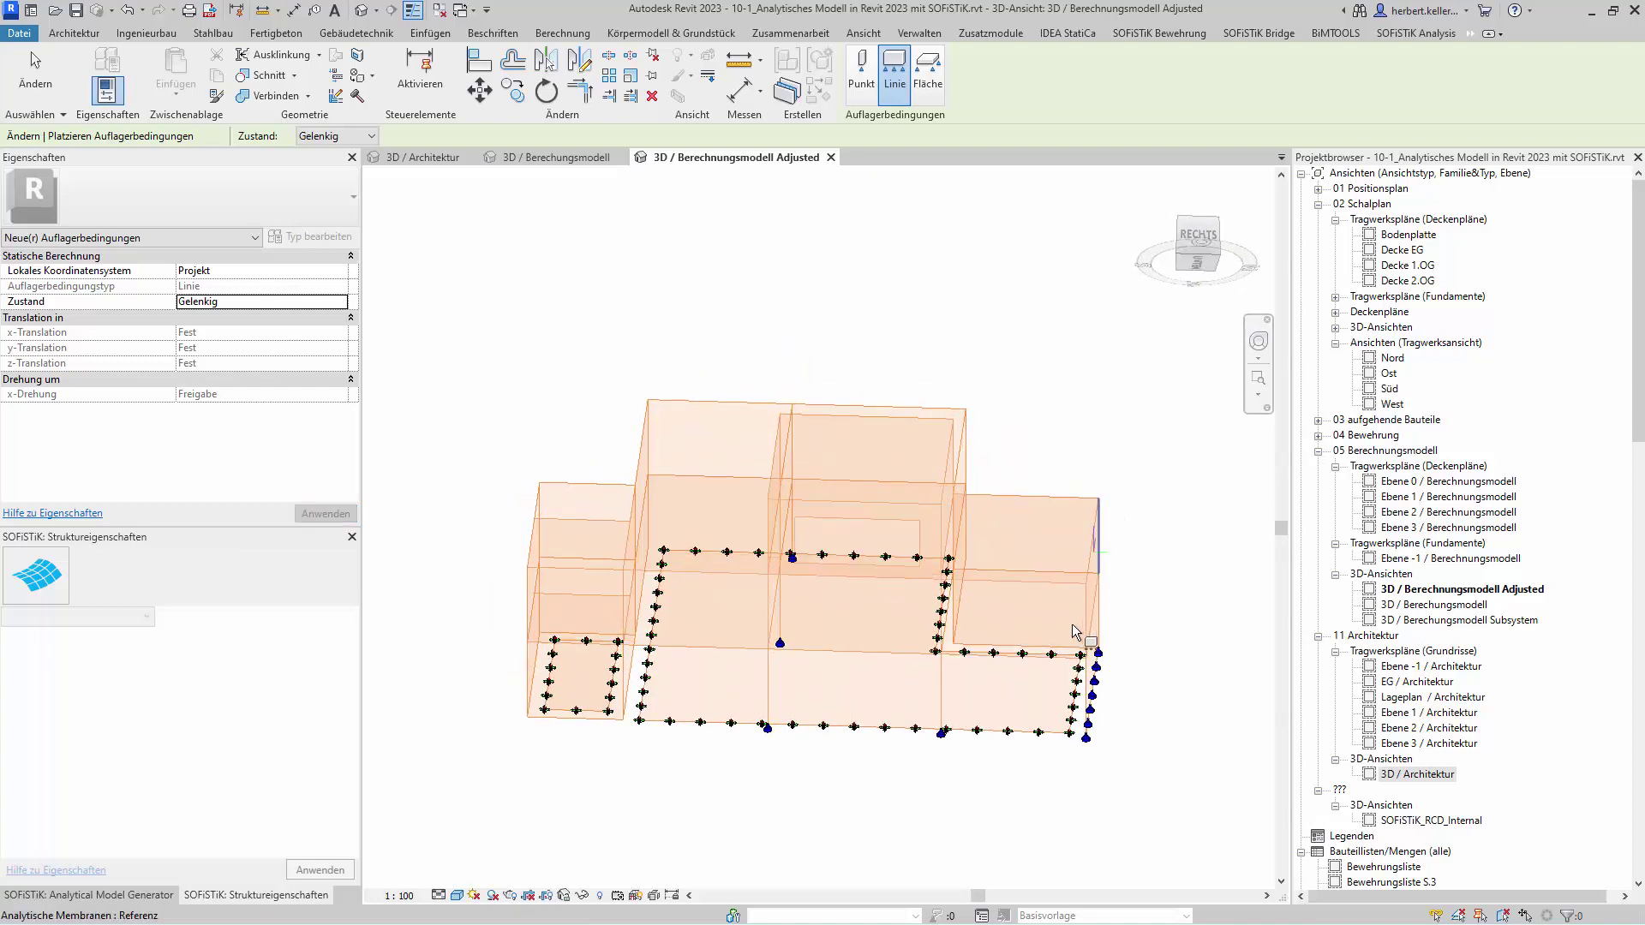
mouse_move(1084, 651)
shift+middle_down()
mouse_move(1174, 739)
mouse_move(948, 679)
shift+middle_up()
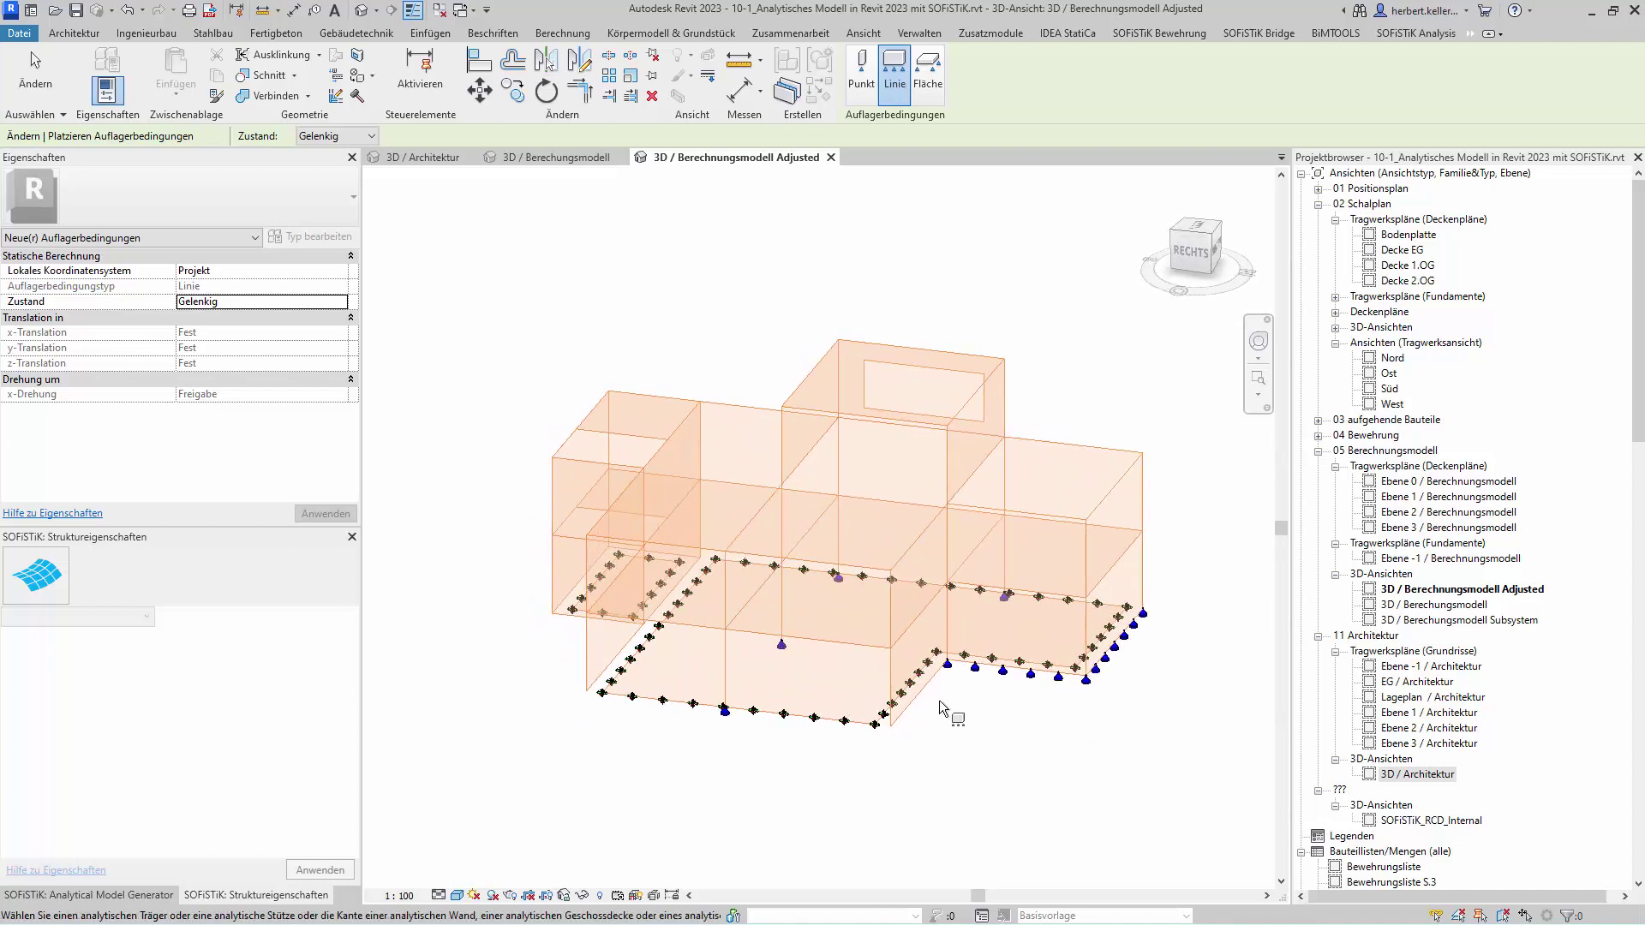
click(612, 673)
click(664, 607)
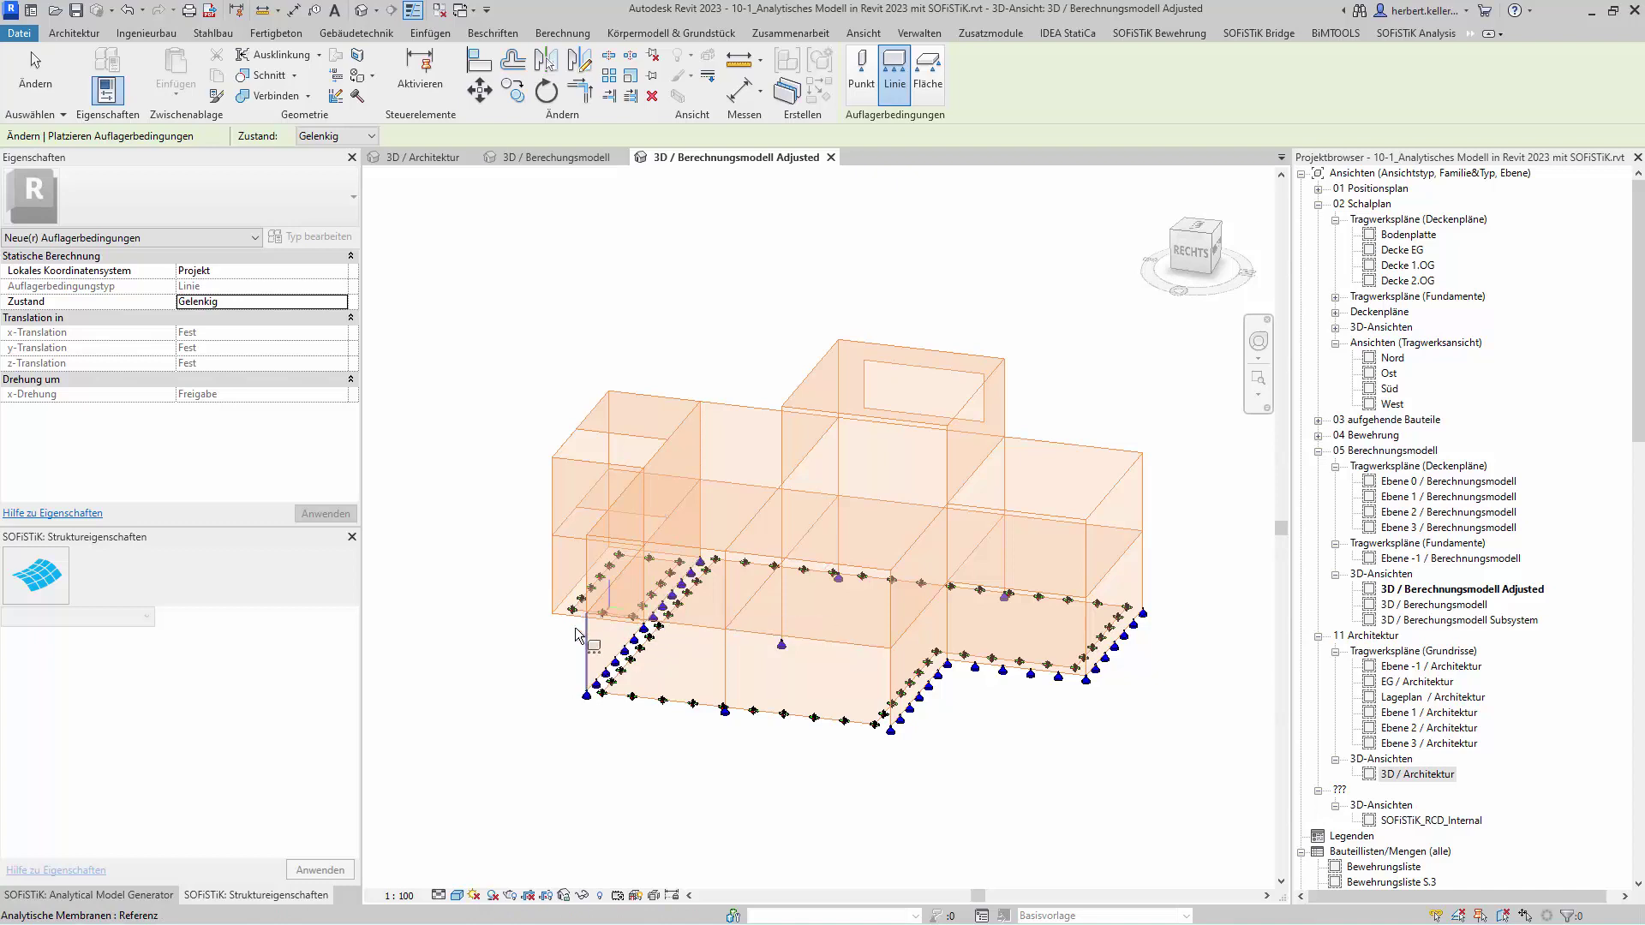
click(570, 610)
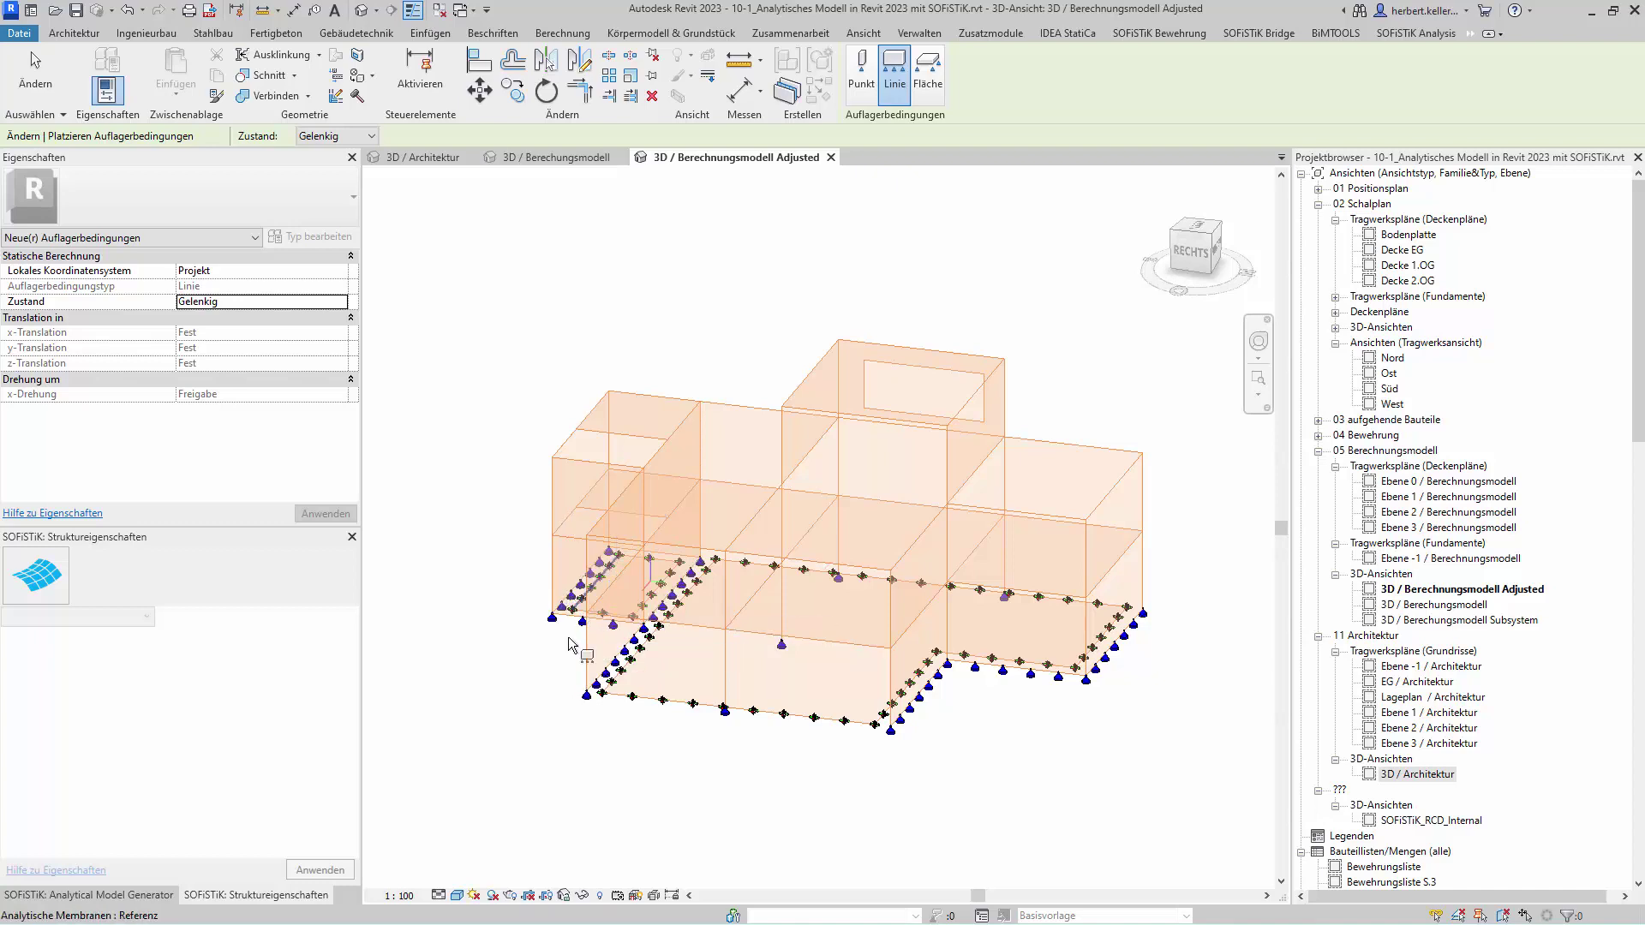
mouse_move(555, 771)
shift+middle_down()
mouse_move(1139, 753)
mouse_move(1024, 763)
shift+middle_up()
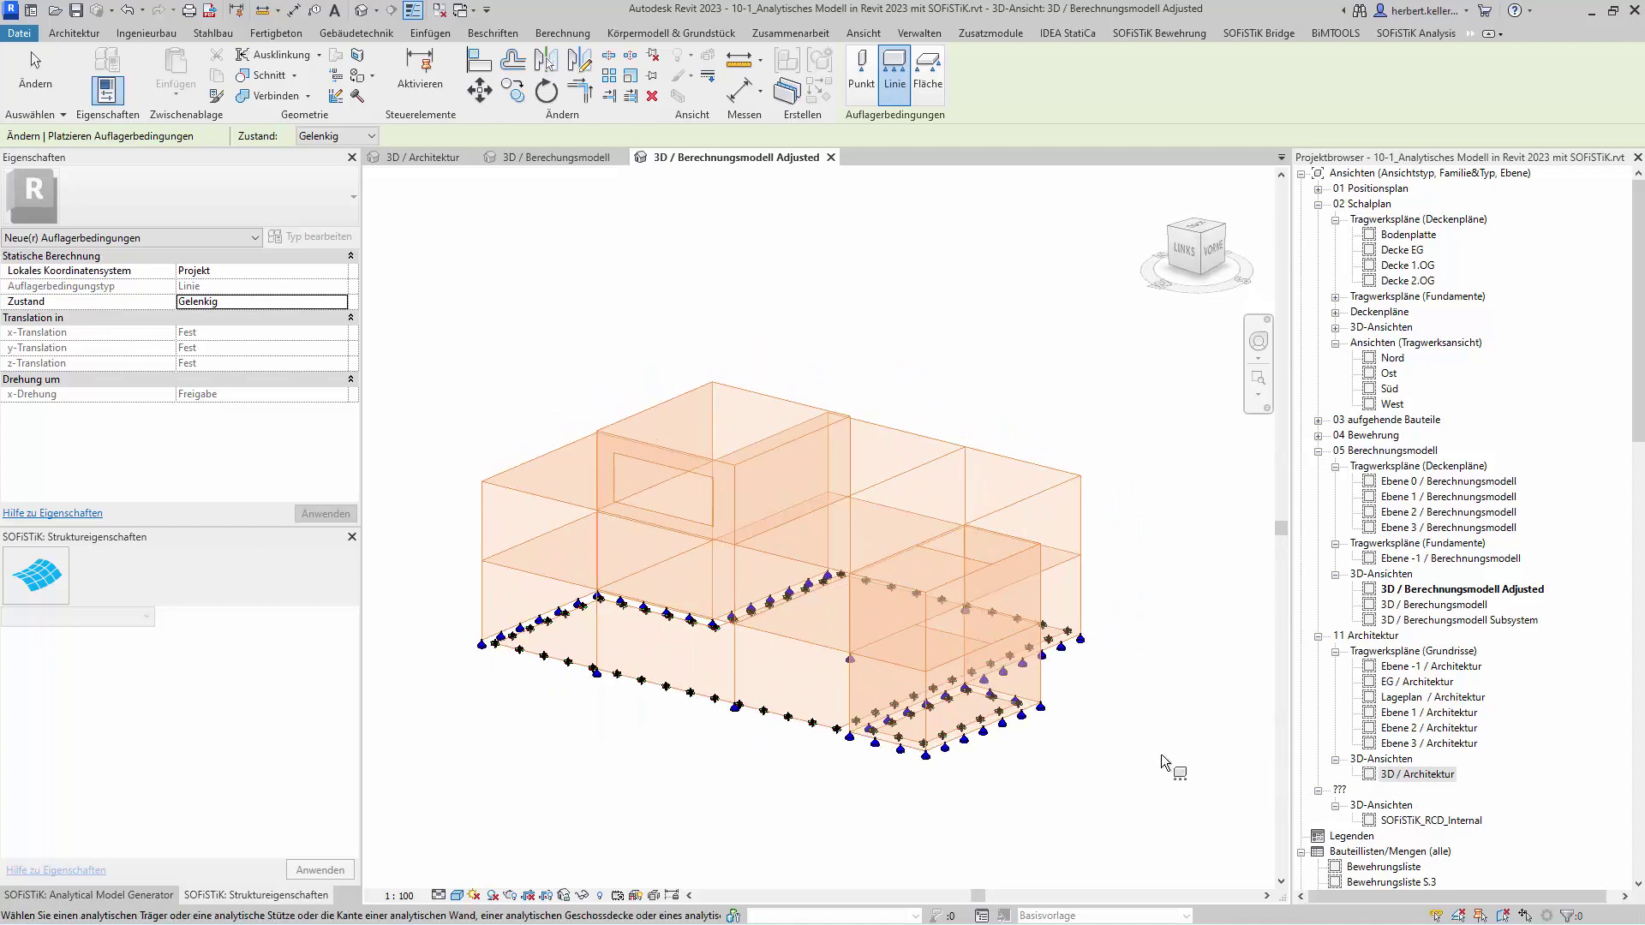
shift+middle_drag(1168, 764, 641, 742)
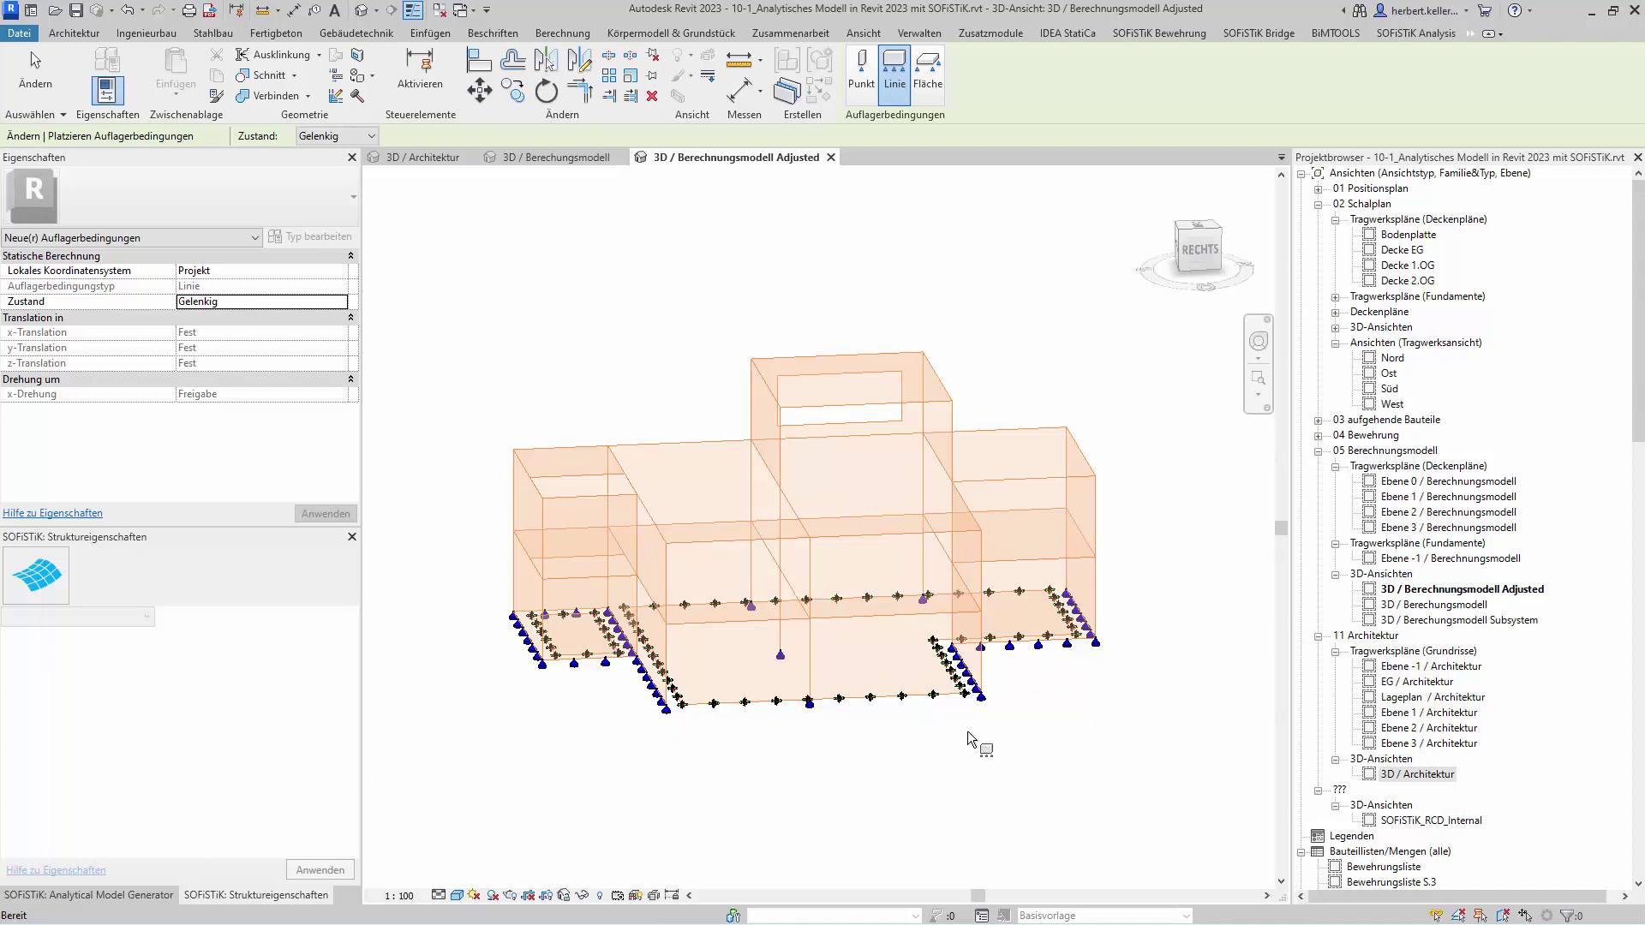
key(Escape)
key(Escape)
shift+middle_drag(902, 742, 975, 794)
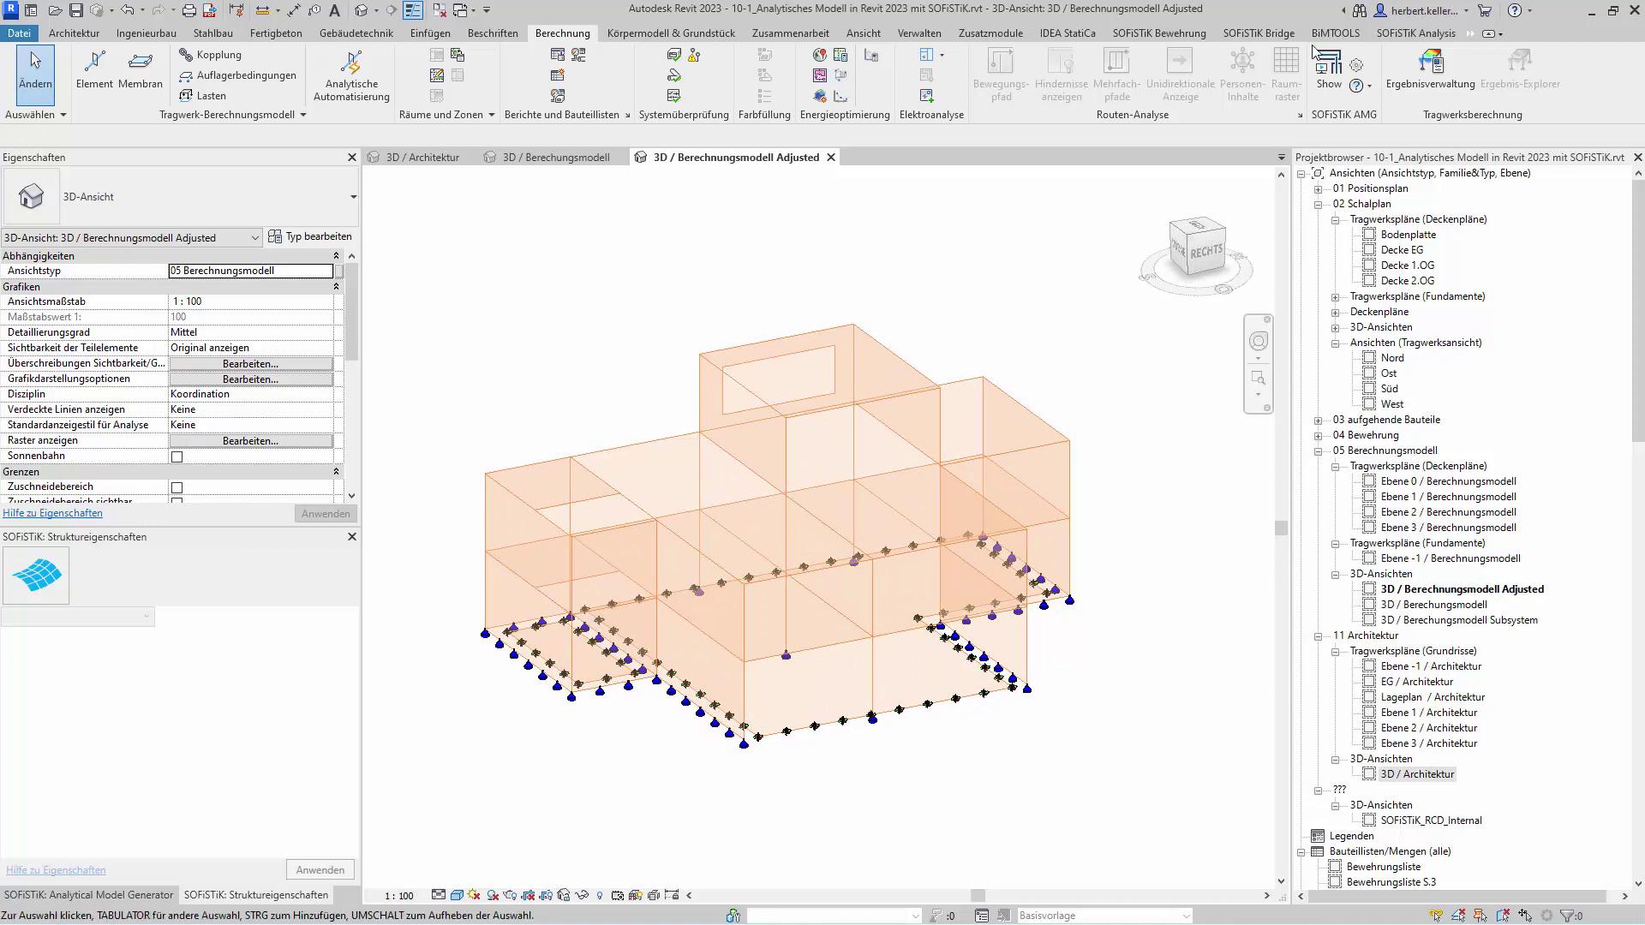
- Review SOFiSTiK project settings: materials C 25/30 and B 500 B, no cross-sections
click(1405, 34)
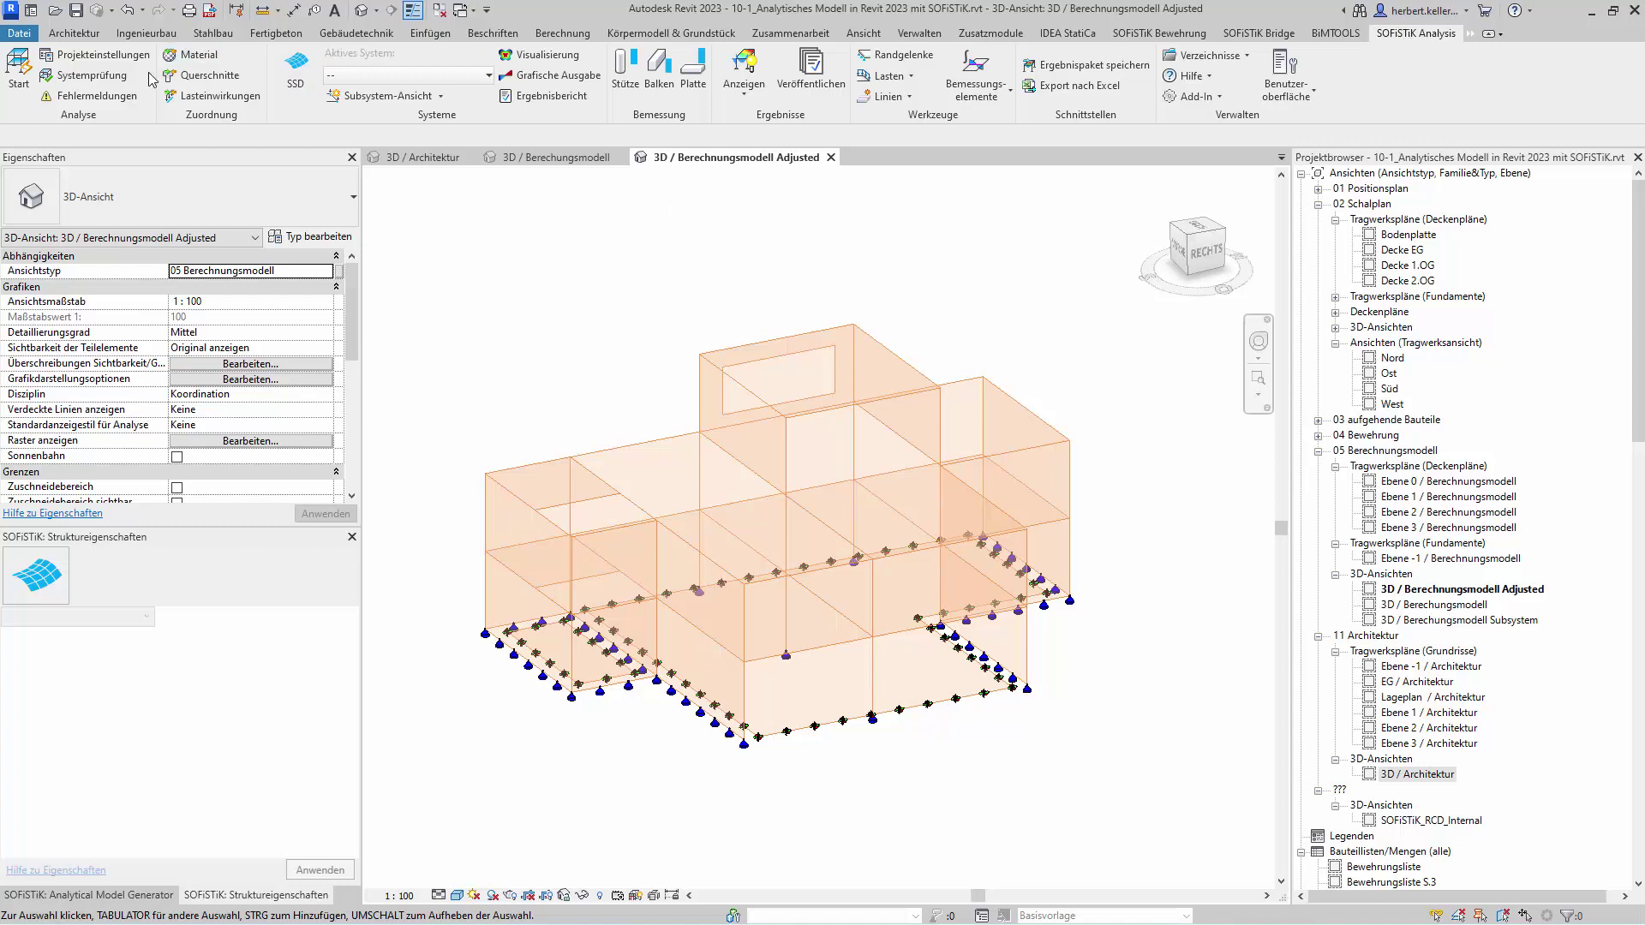
click(99, 59)
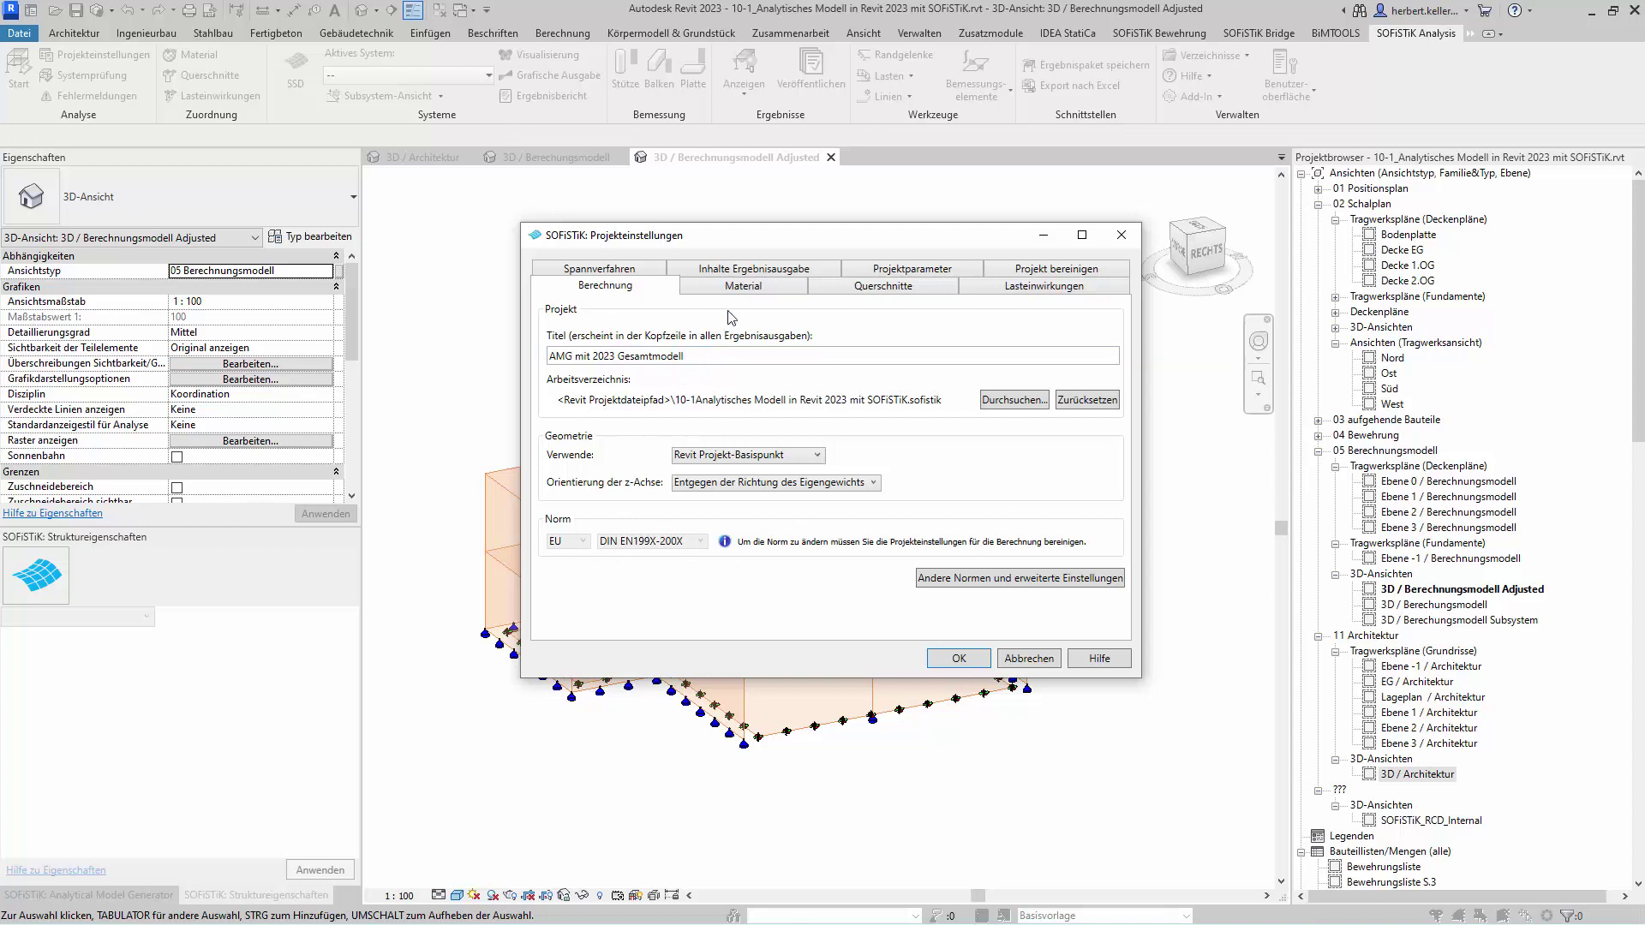
click(743, 288)
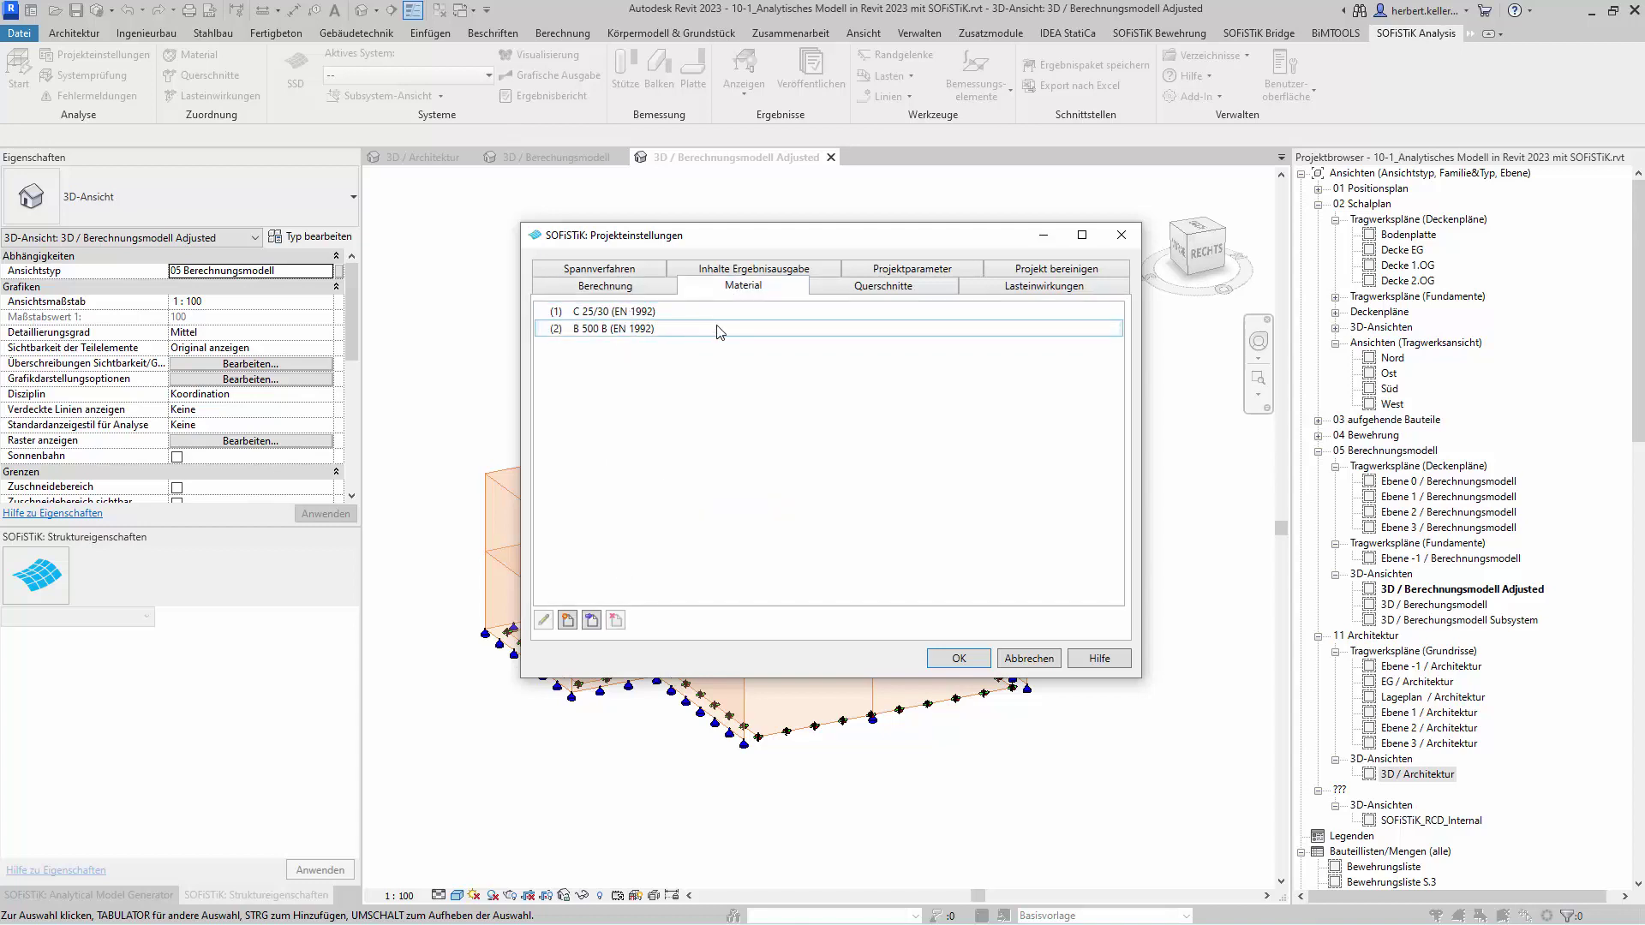
click(900, 290)
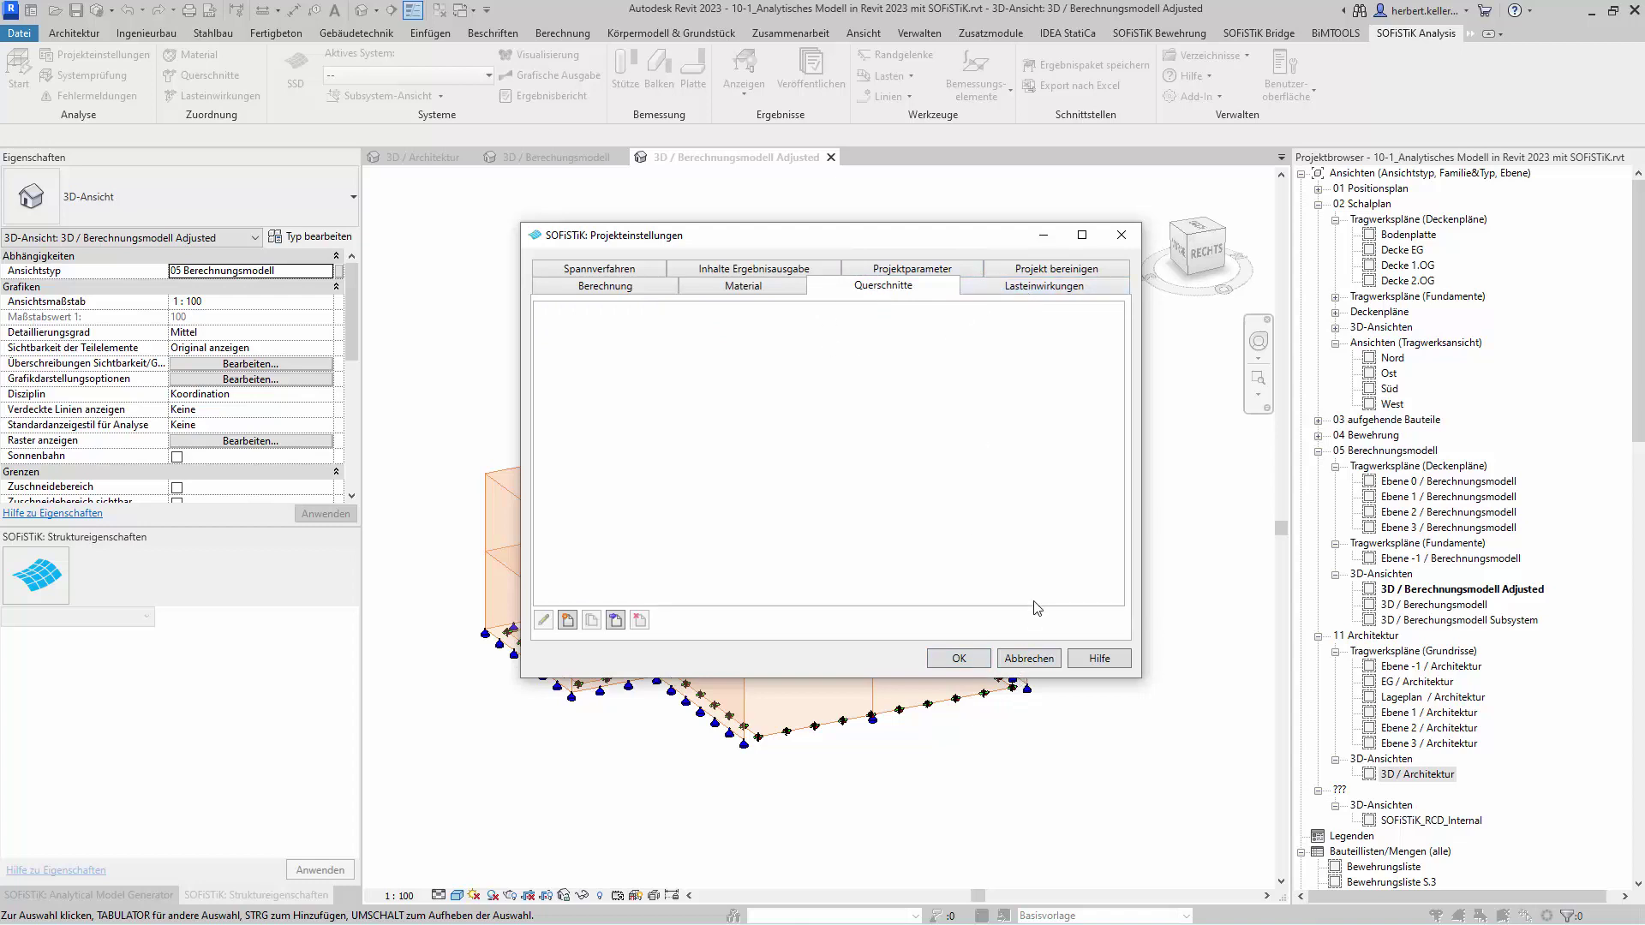
click(1032, 661)
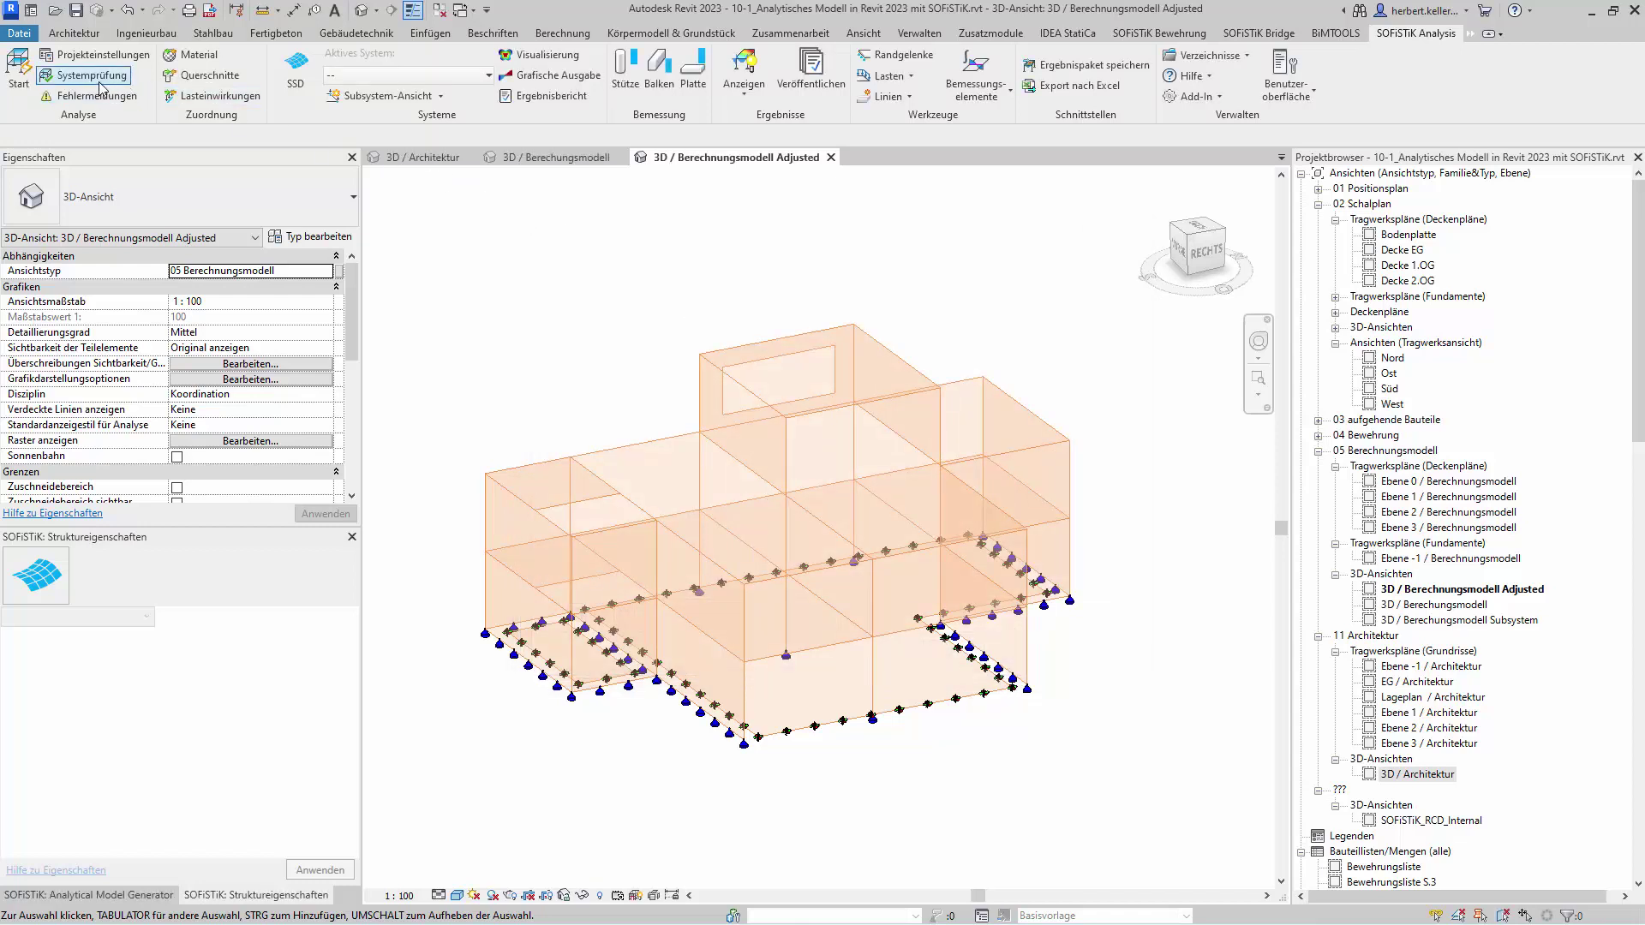
- Run Systemprüfung with property and geometric inconsistency checks, confirming no errors were found
click(89, 83)
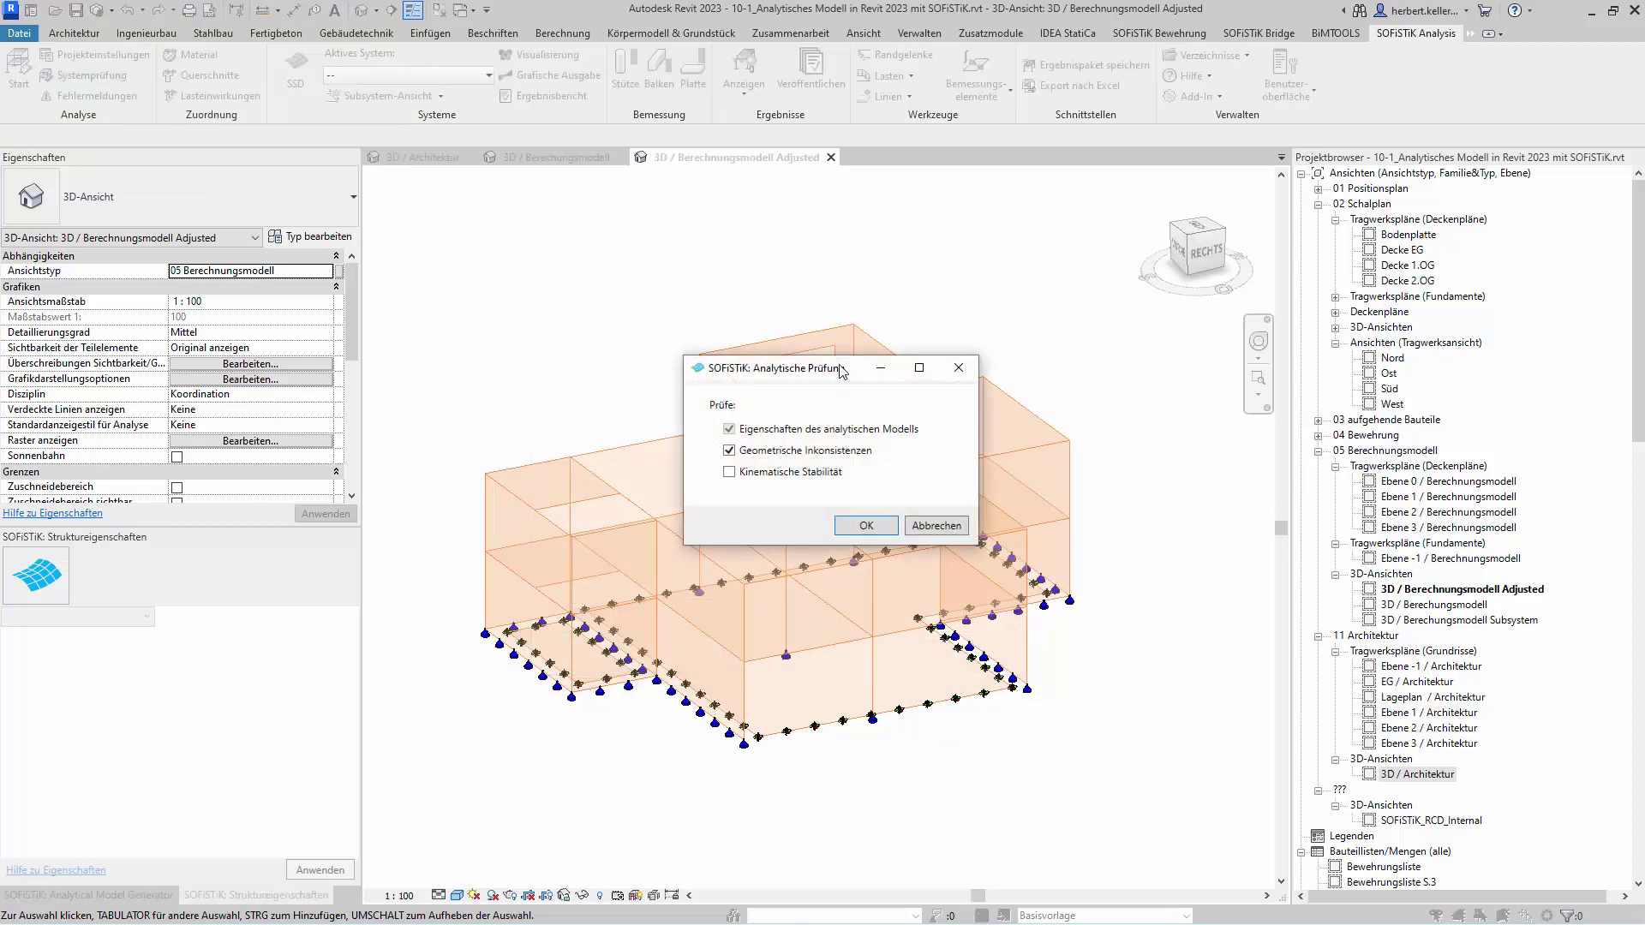
click(882, 530)
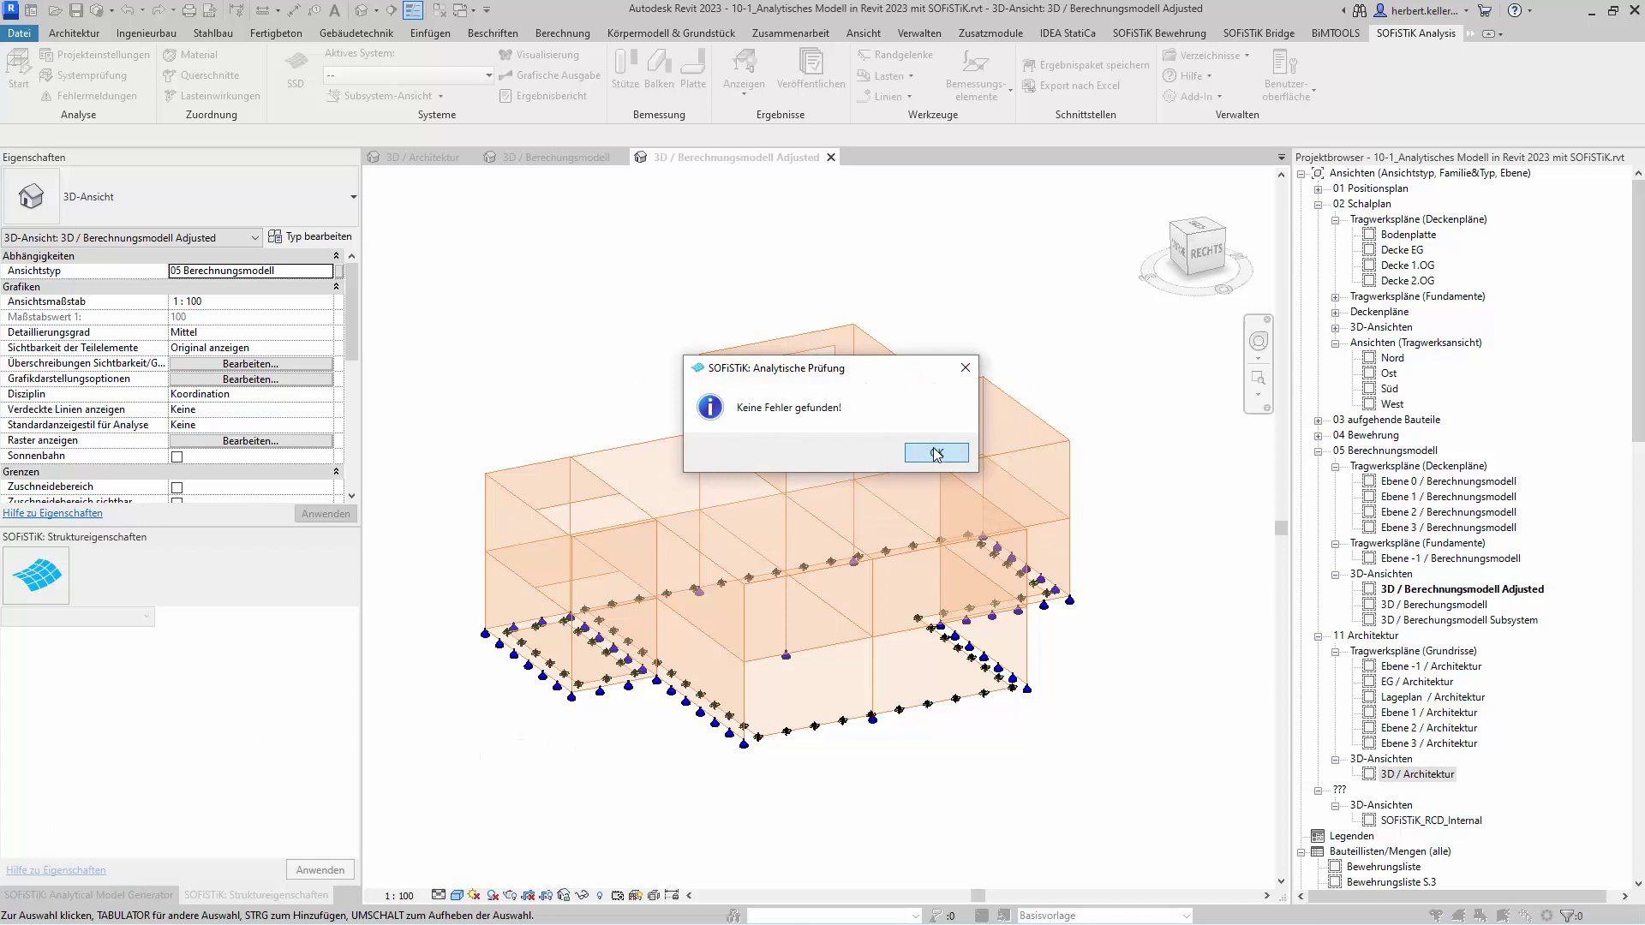
click(936, 454)
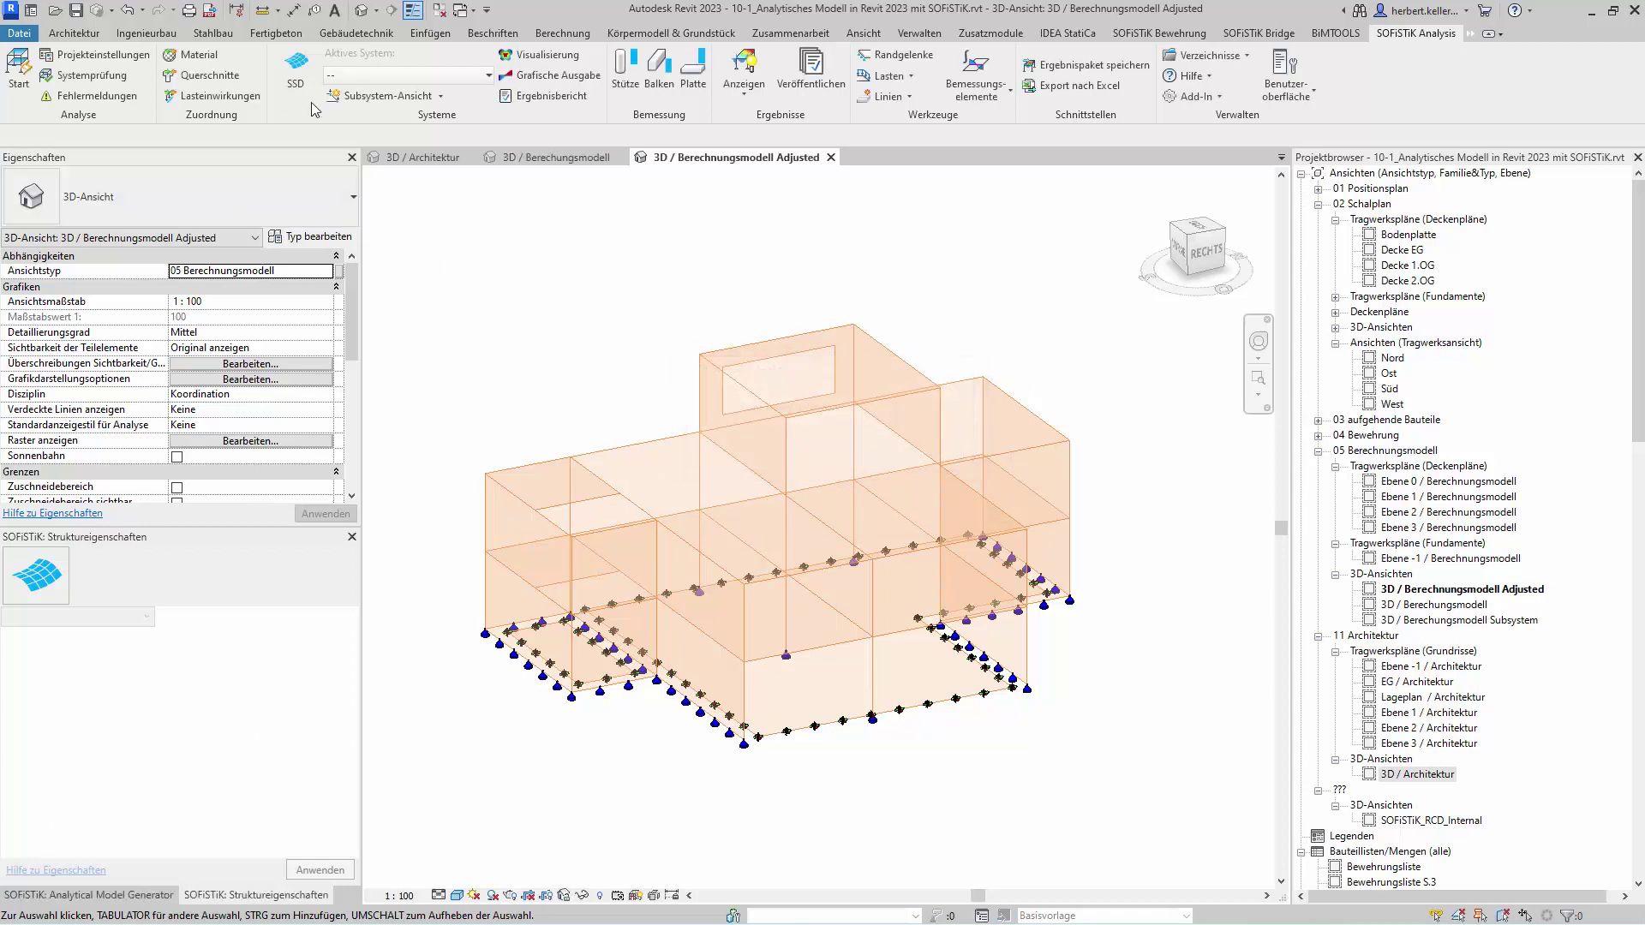
click(195, 55)
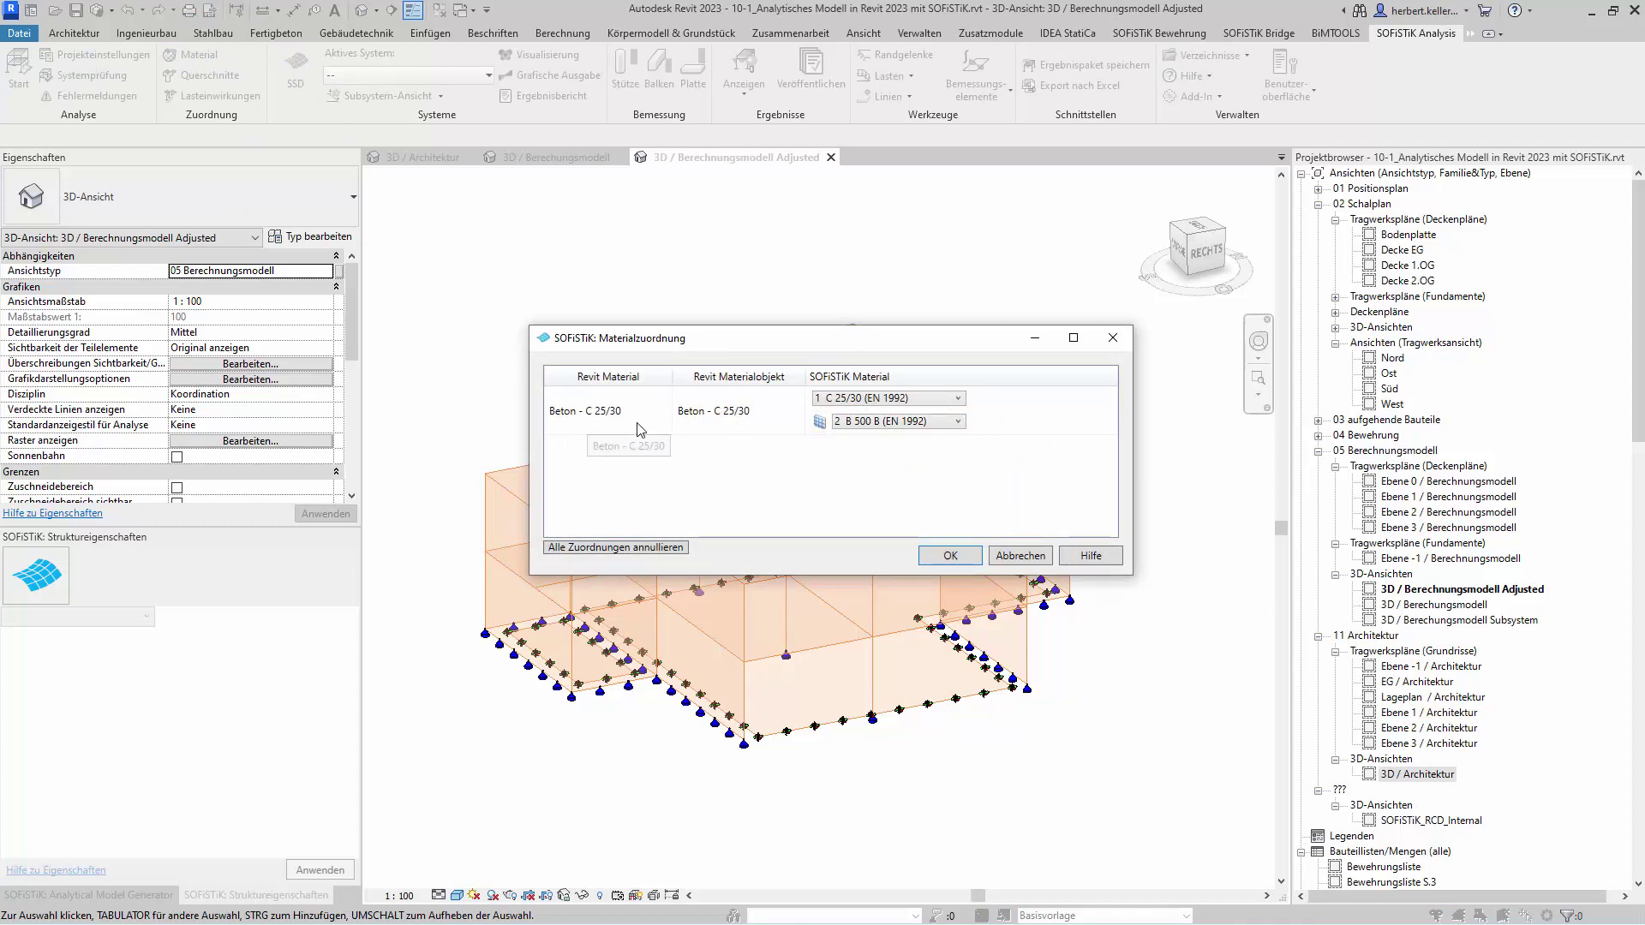
mouse_move(887, 421)
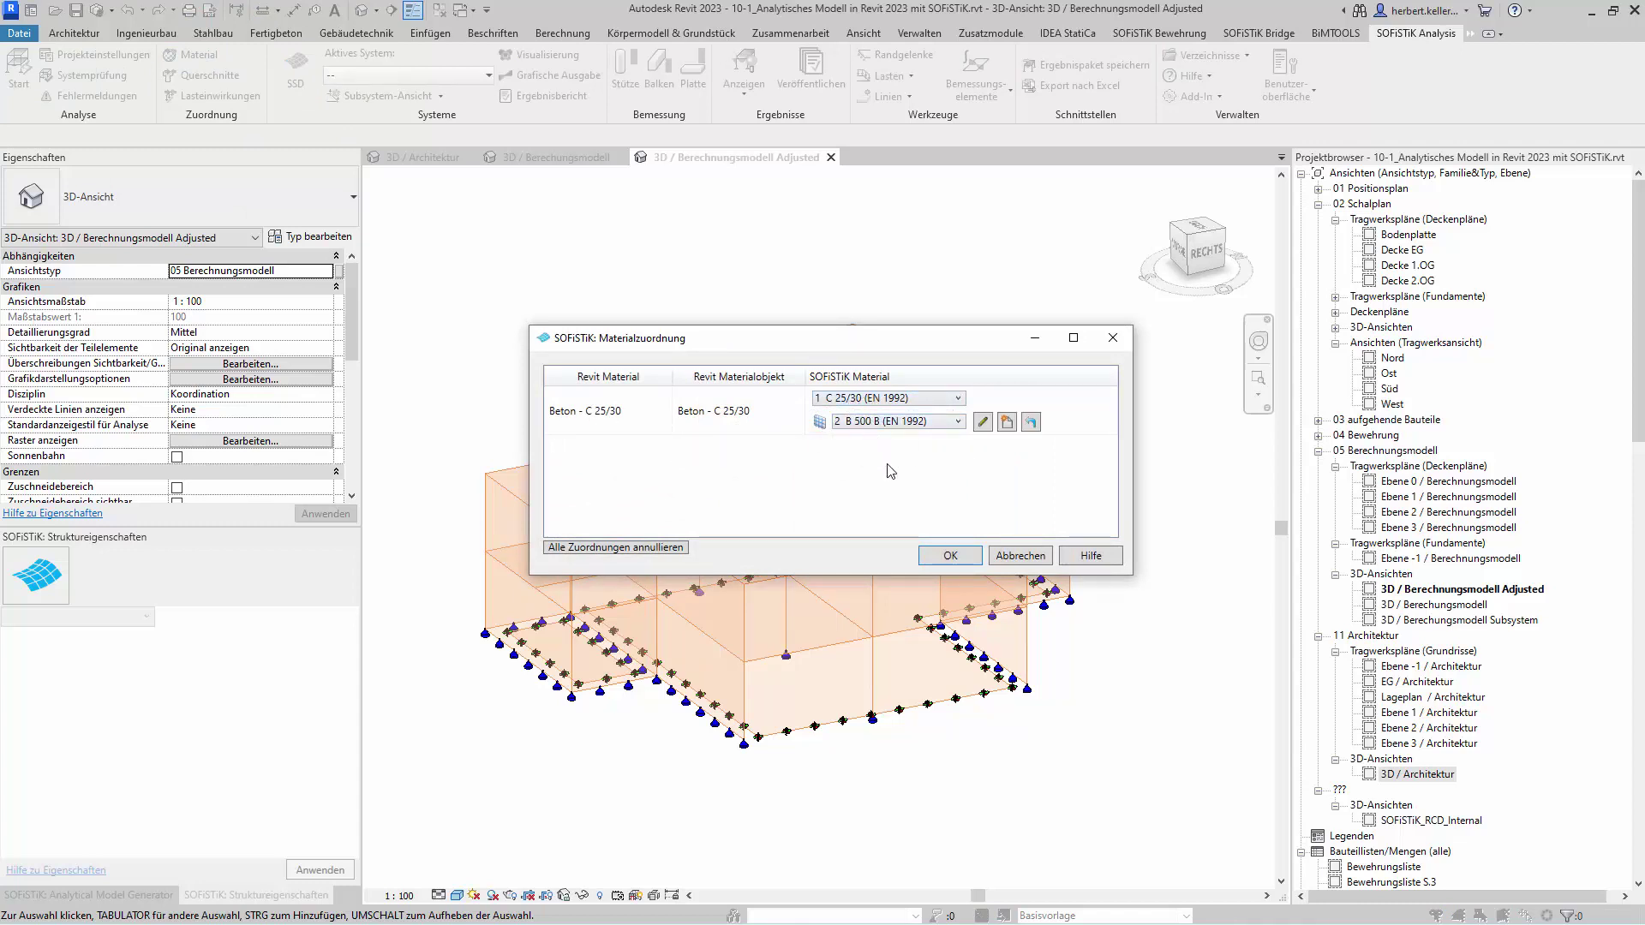
click(1021, 555)
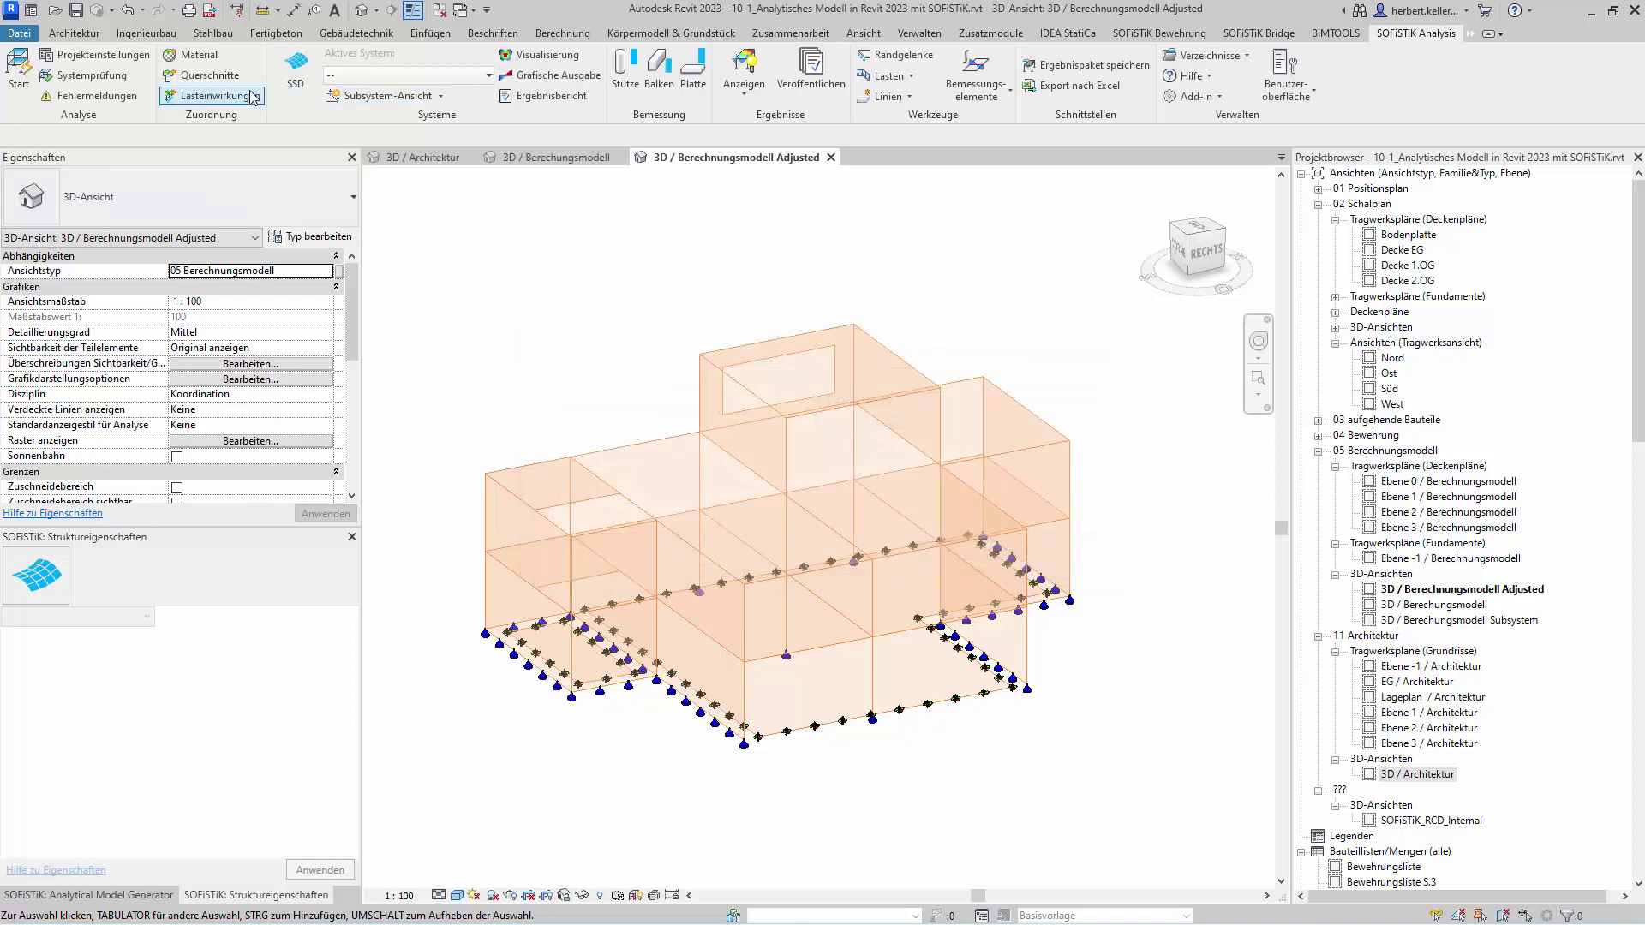
click(239, 77)
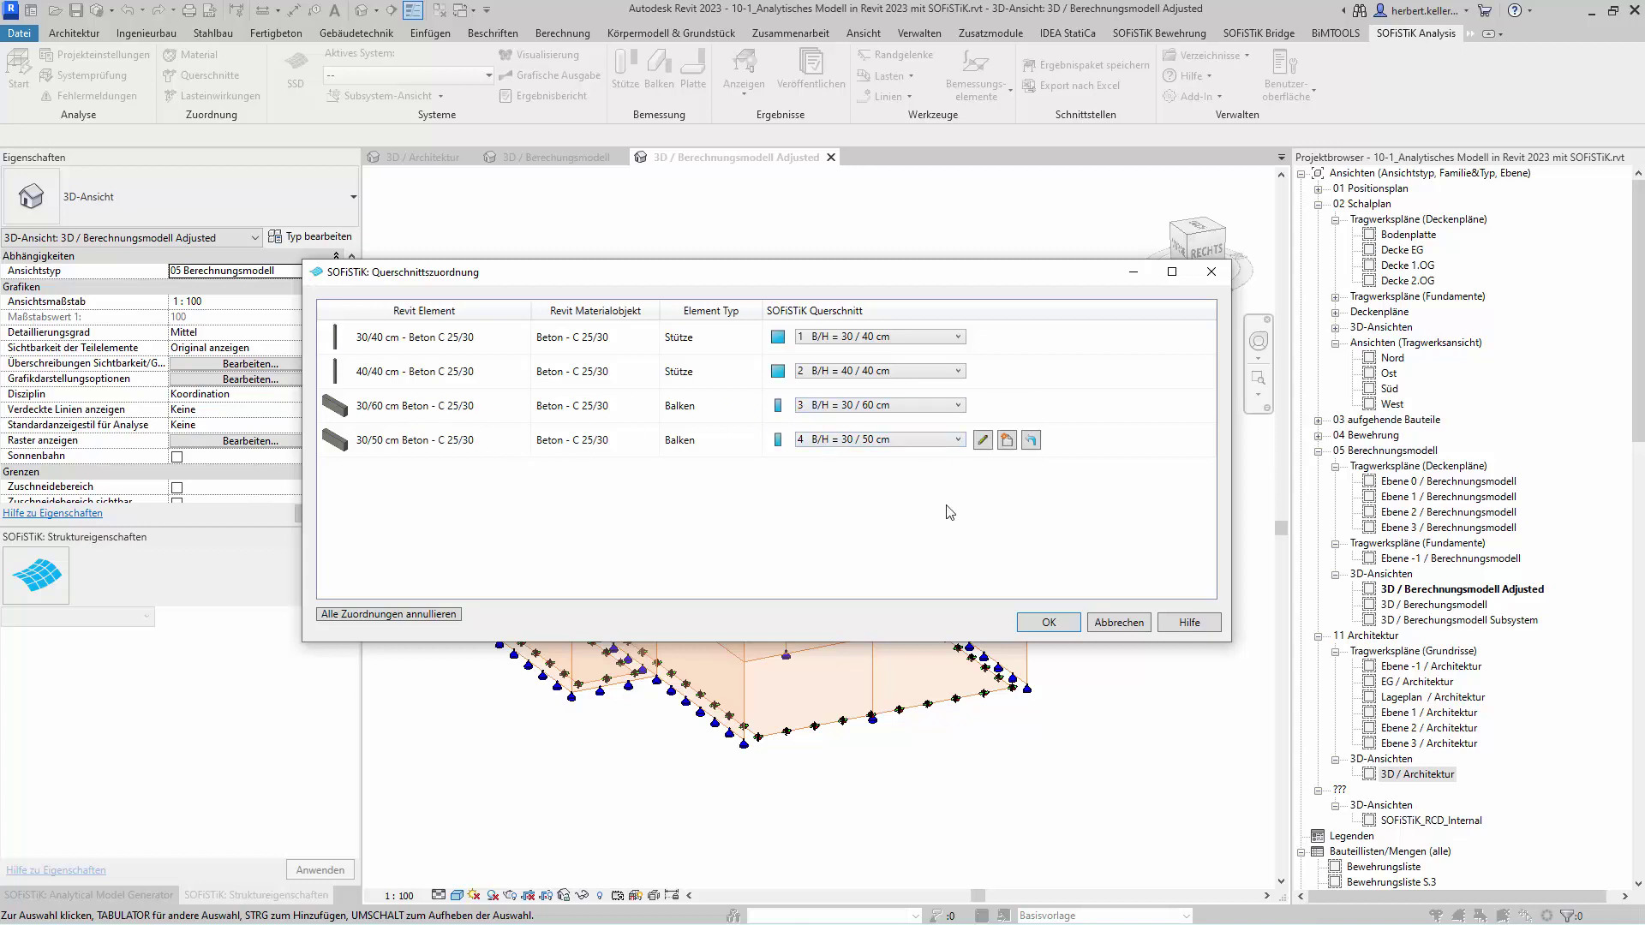
click(1119, 623)
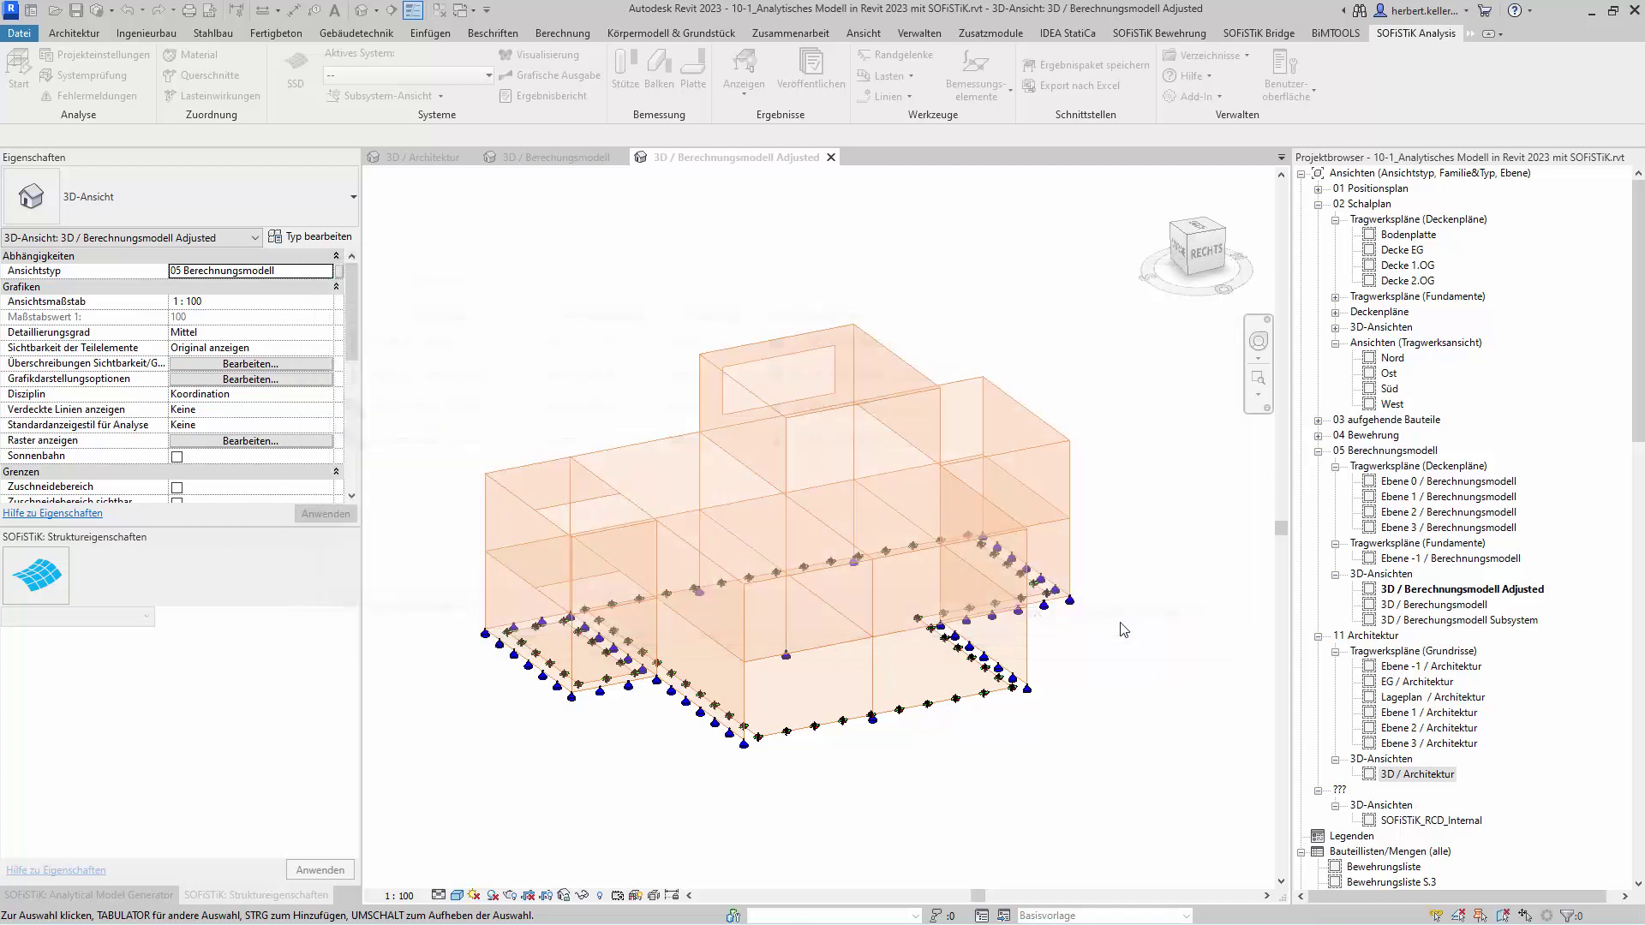
- Set the selected analytical beam's Mitwirkende Breite to 1,2 m in SOFiSTiK properties
click(826, 533)
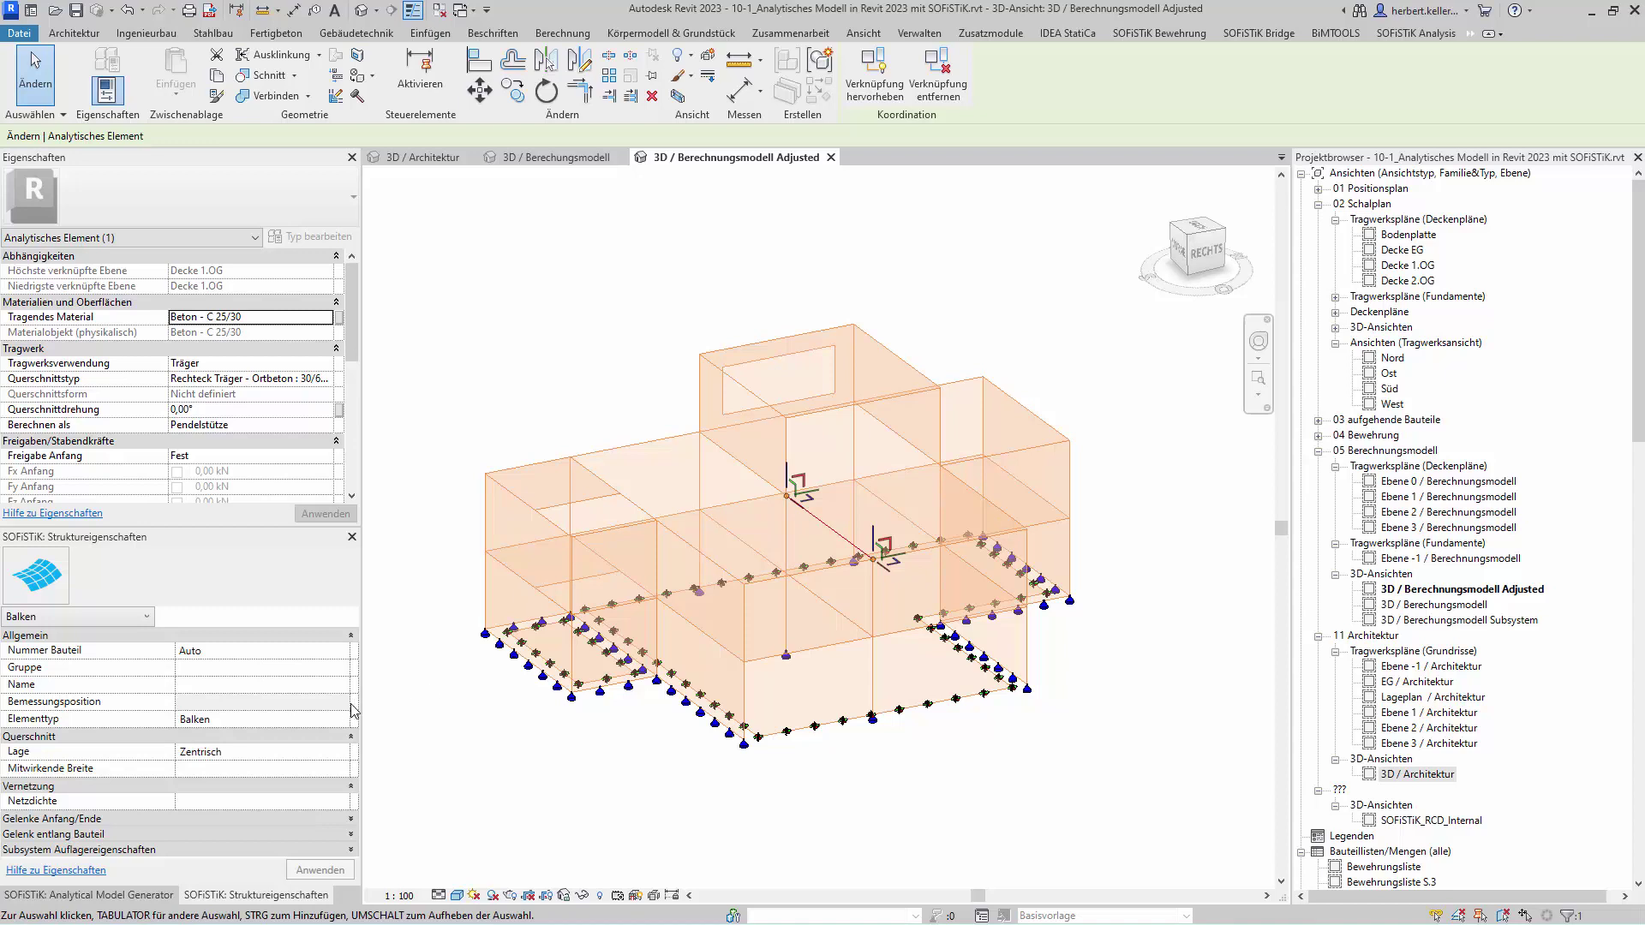
click(238, 773)
text(1,2)
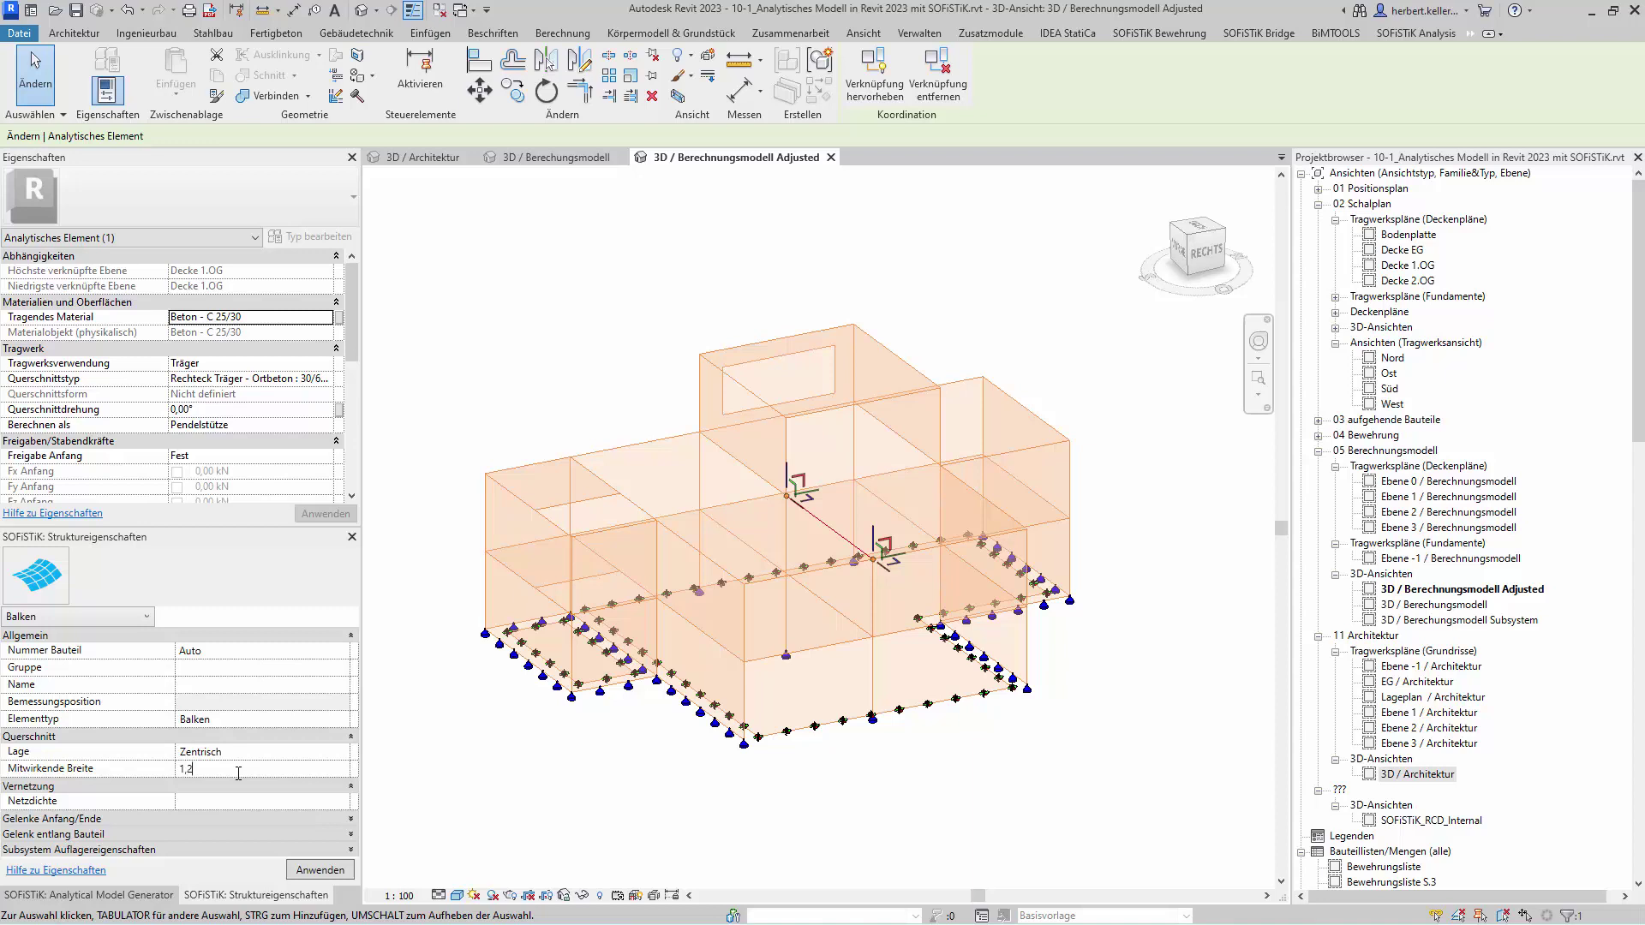
key(Tab)
key(Return)
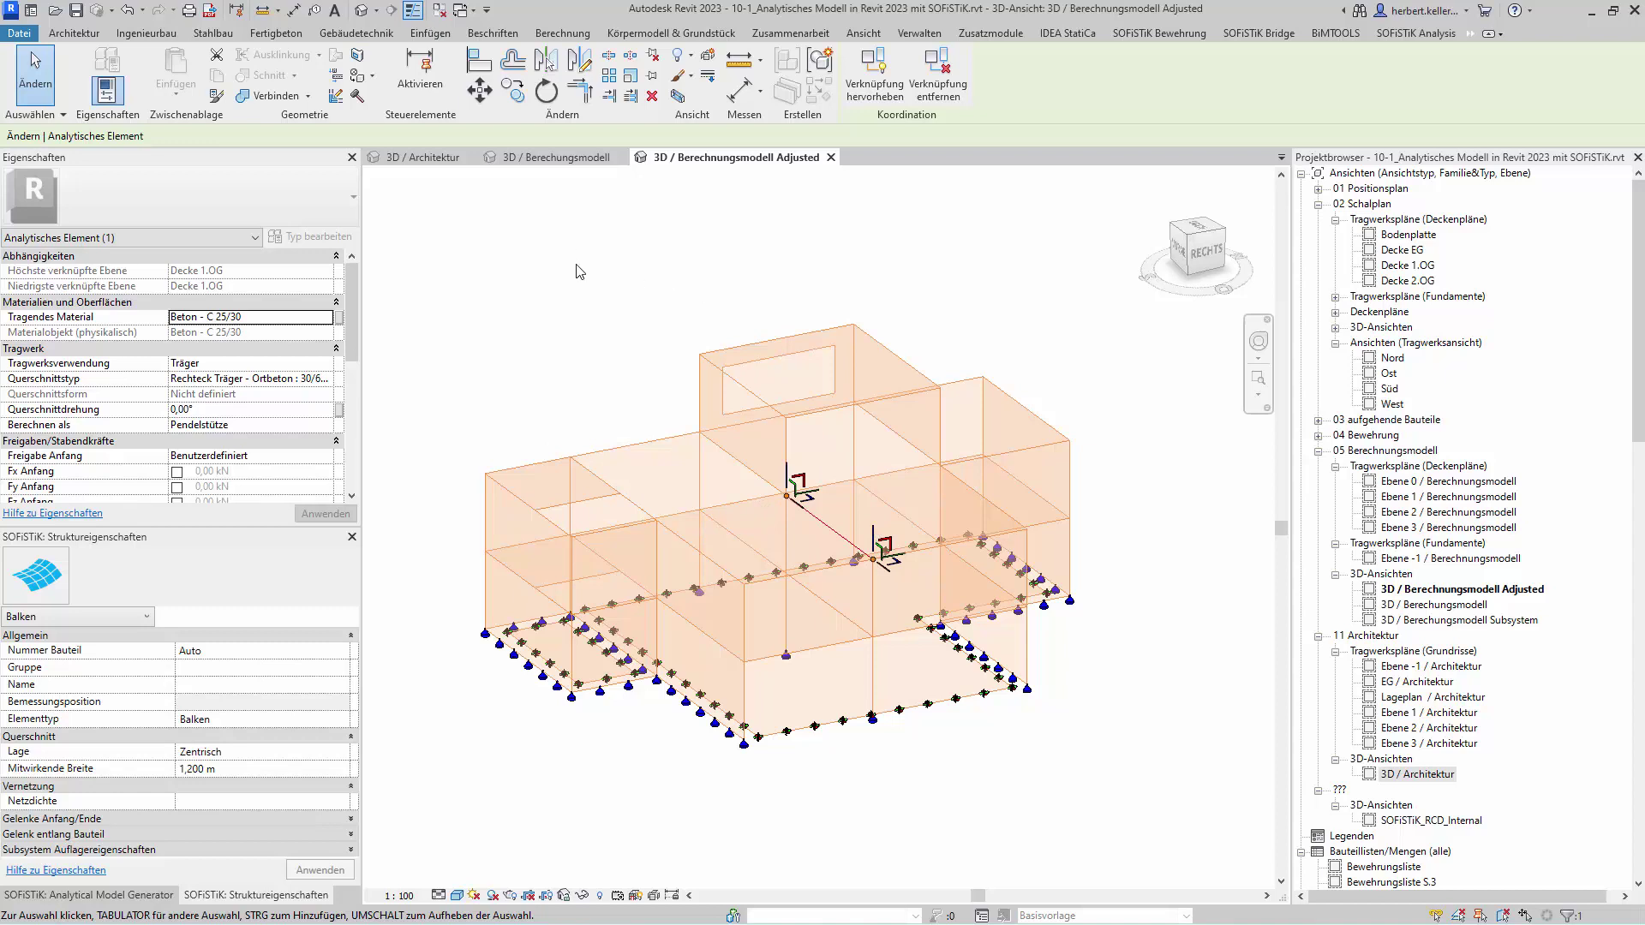
- Set up the SOFiSTiK analysis with Lastfälle berechnen enabled and geometry tolerances reviewed
click(1416, 34)
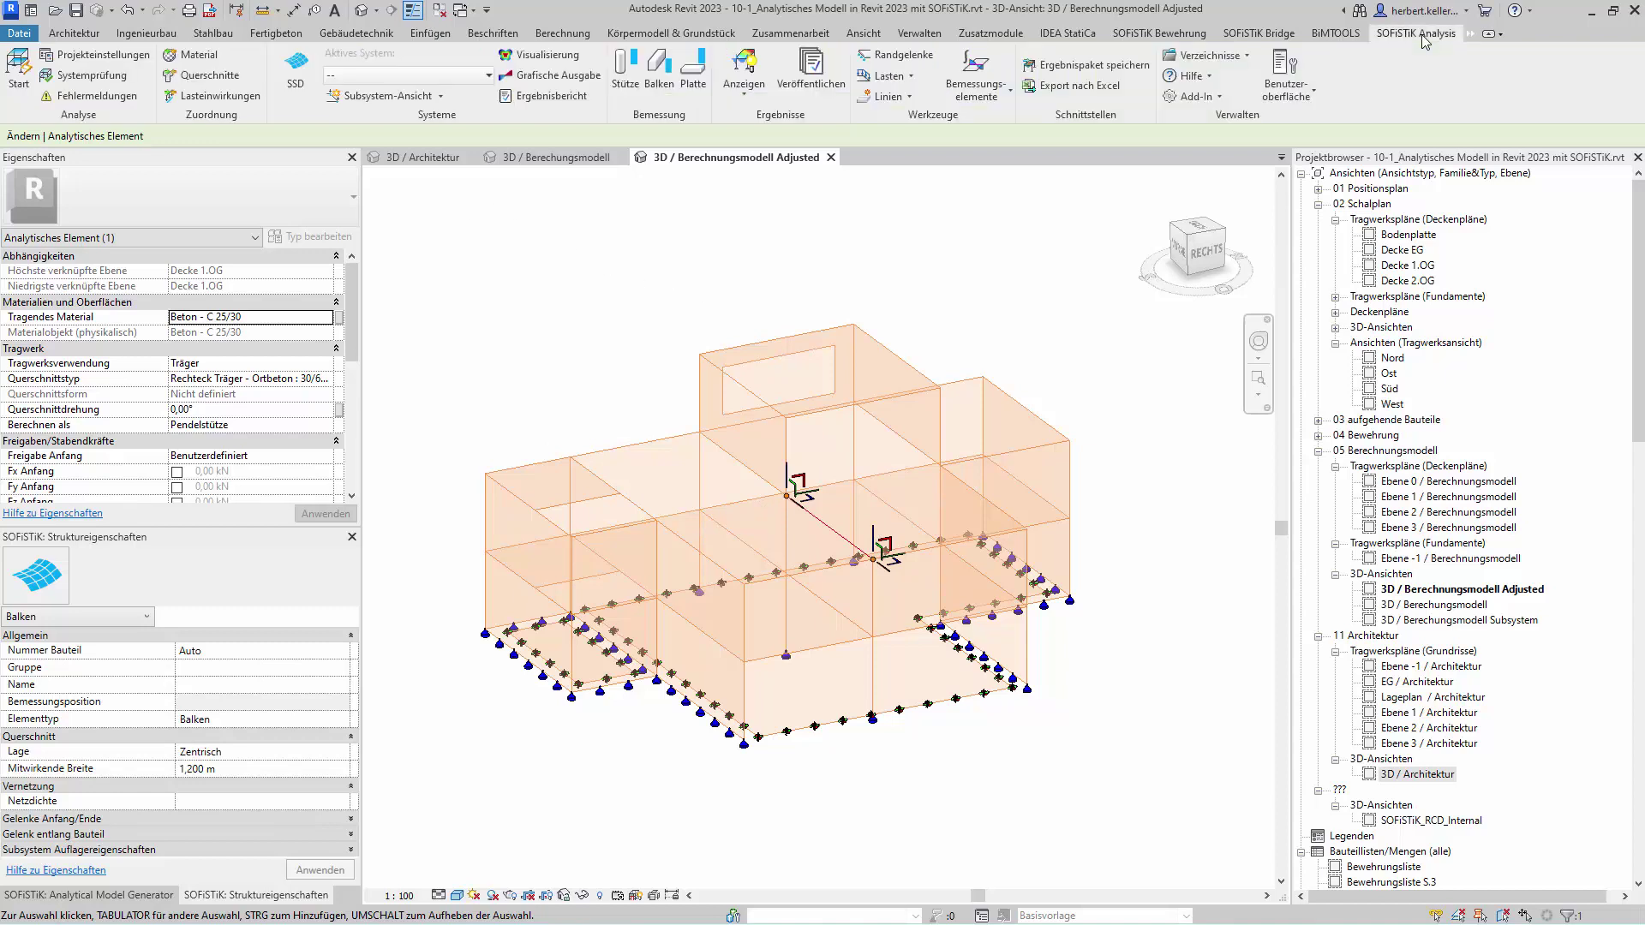
click(763, 272)
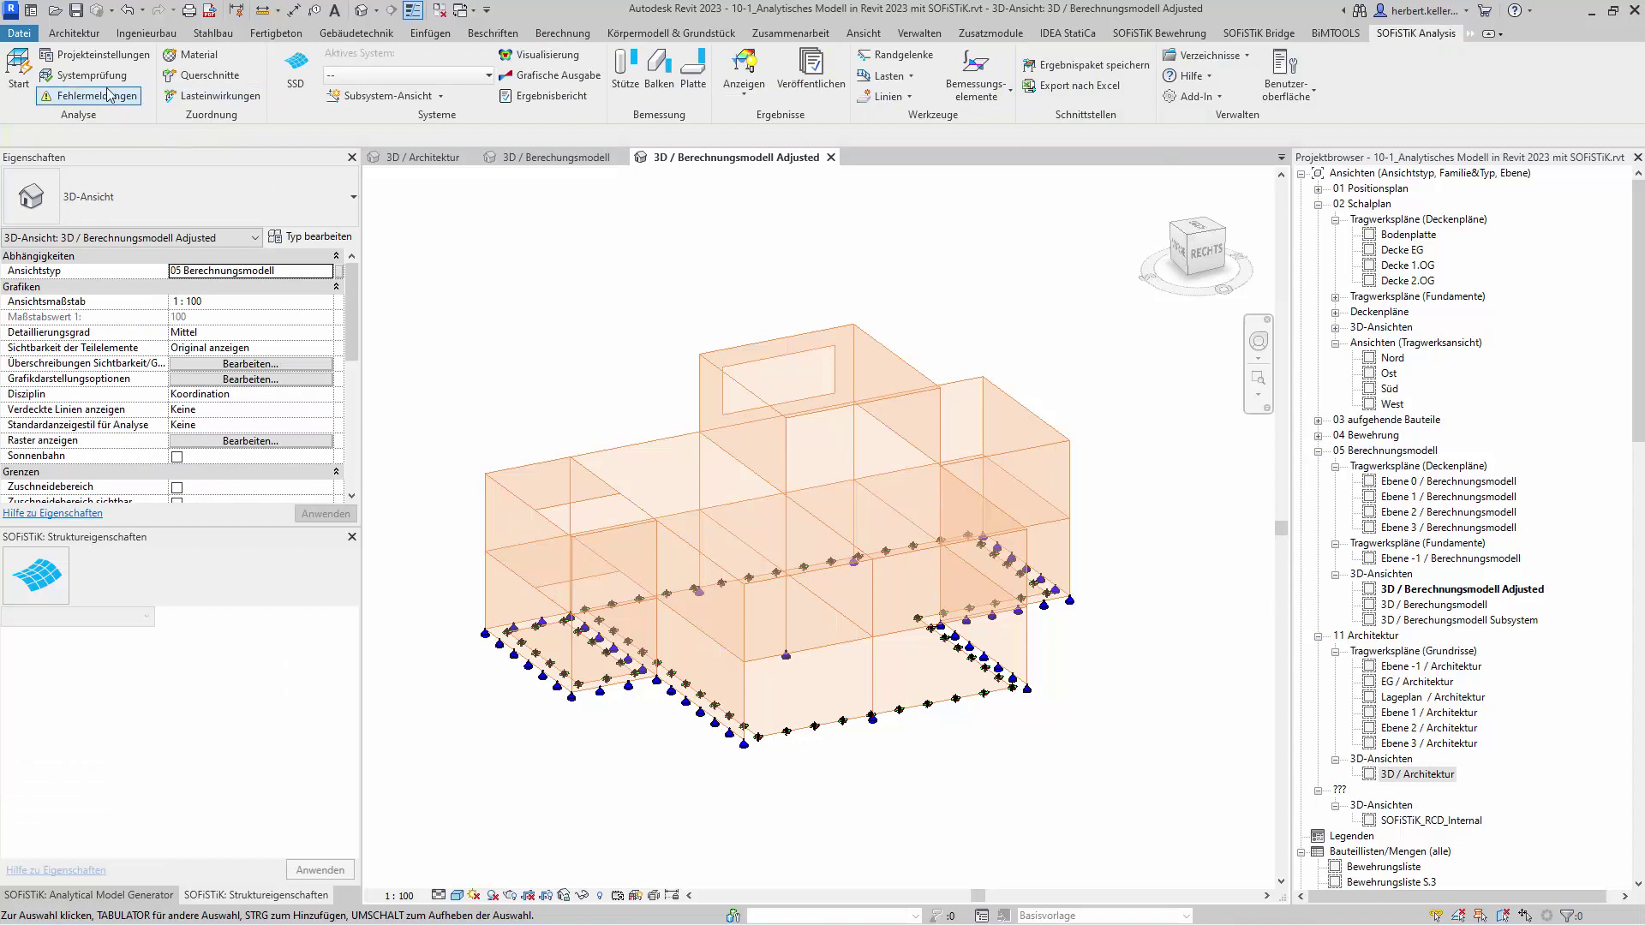
click(16, 71)
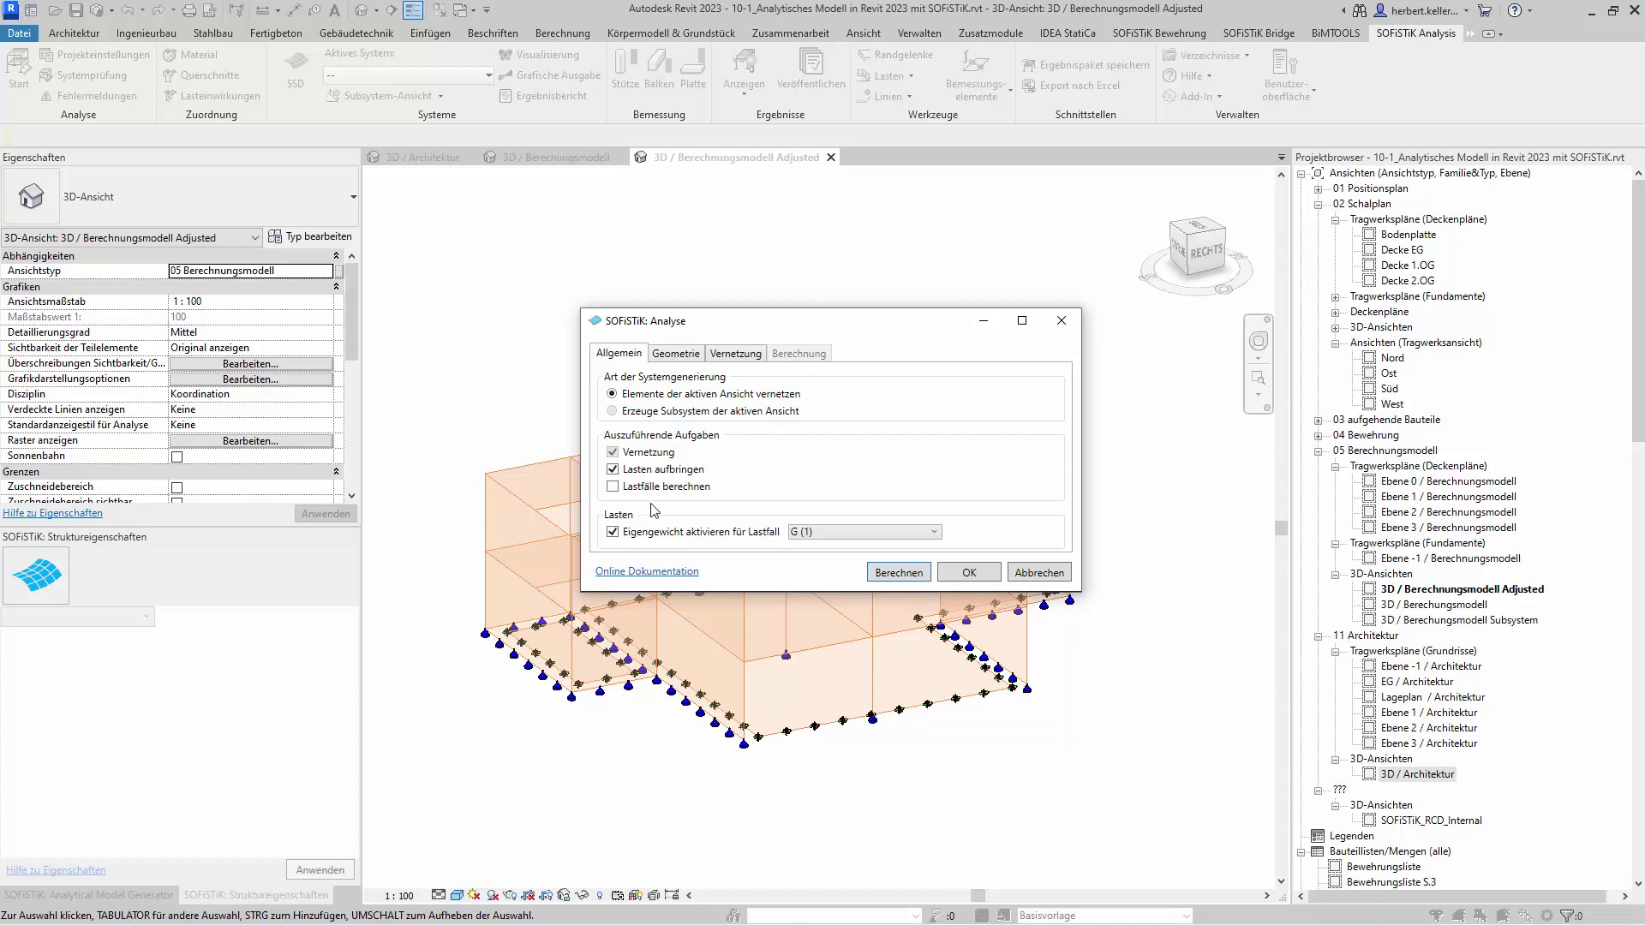
click(613, 486)
click(686, 356)
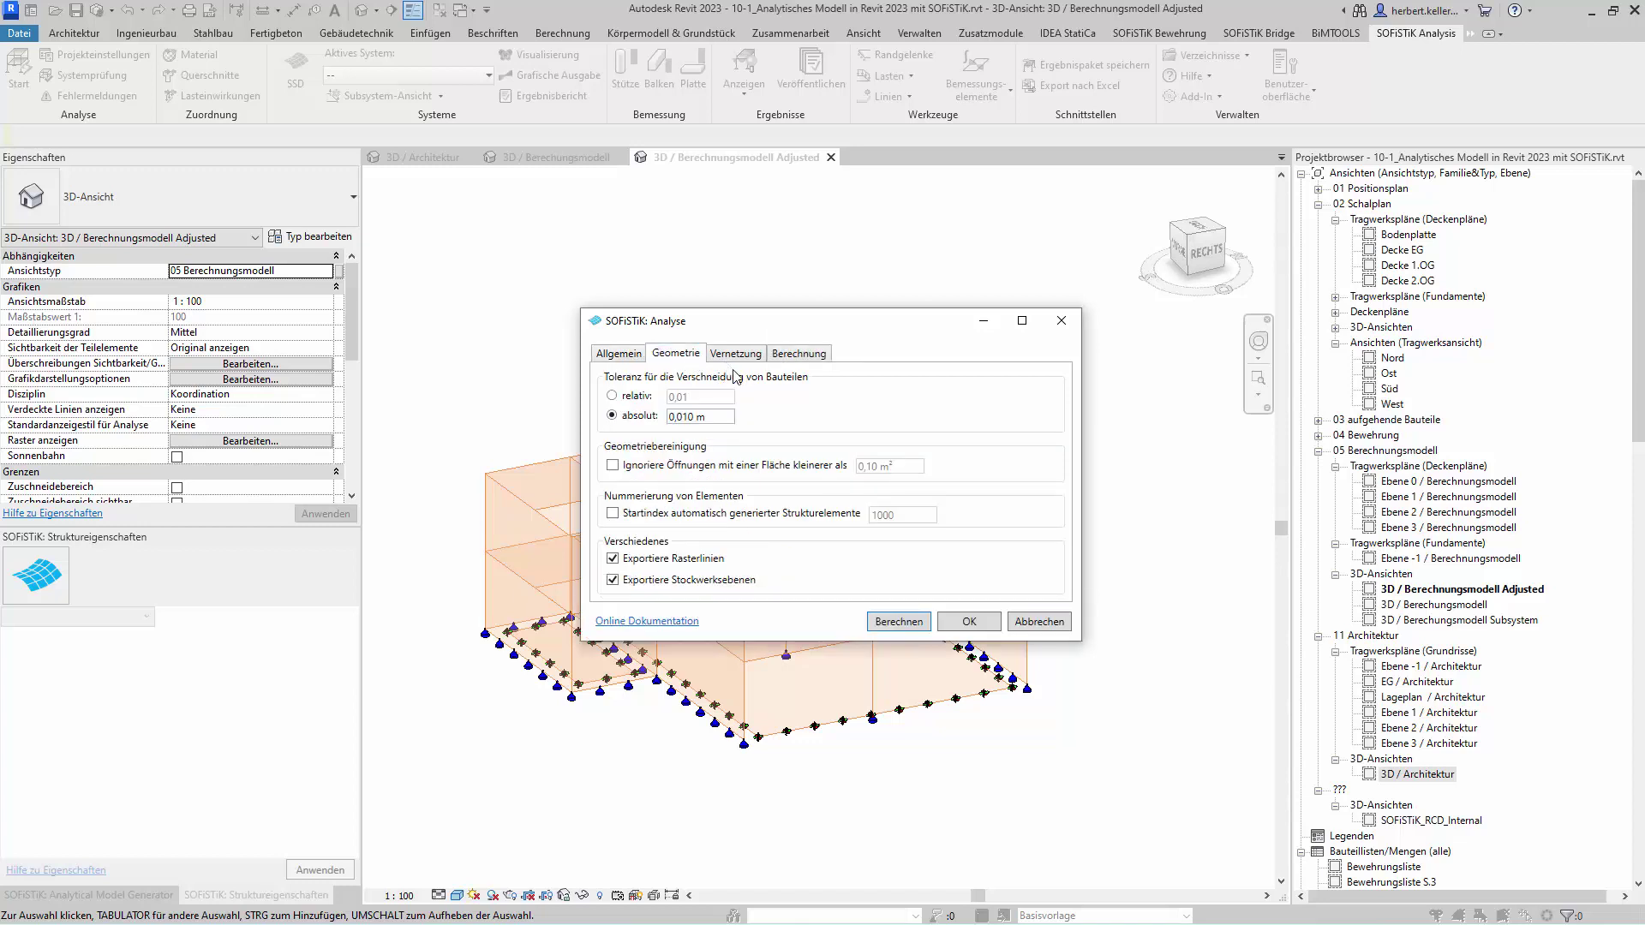
- Calculate the meshed system, then open it in SOFiSTiK Structural Desktop using the project template
click(899, 623)
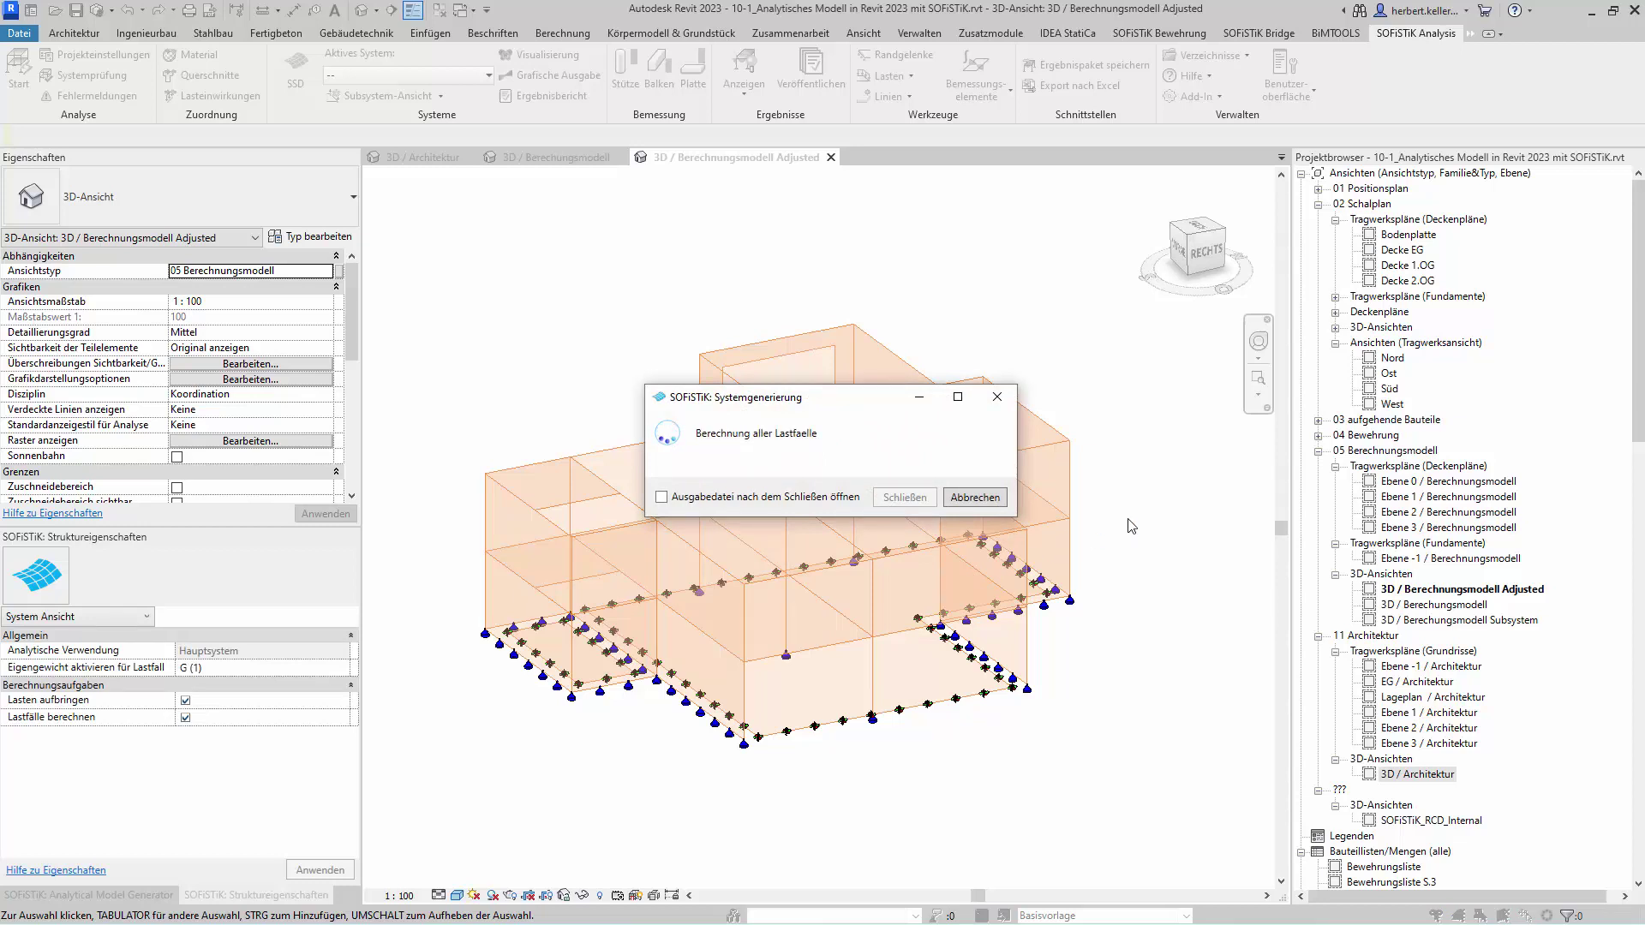
click(910, 498)
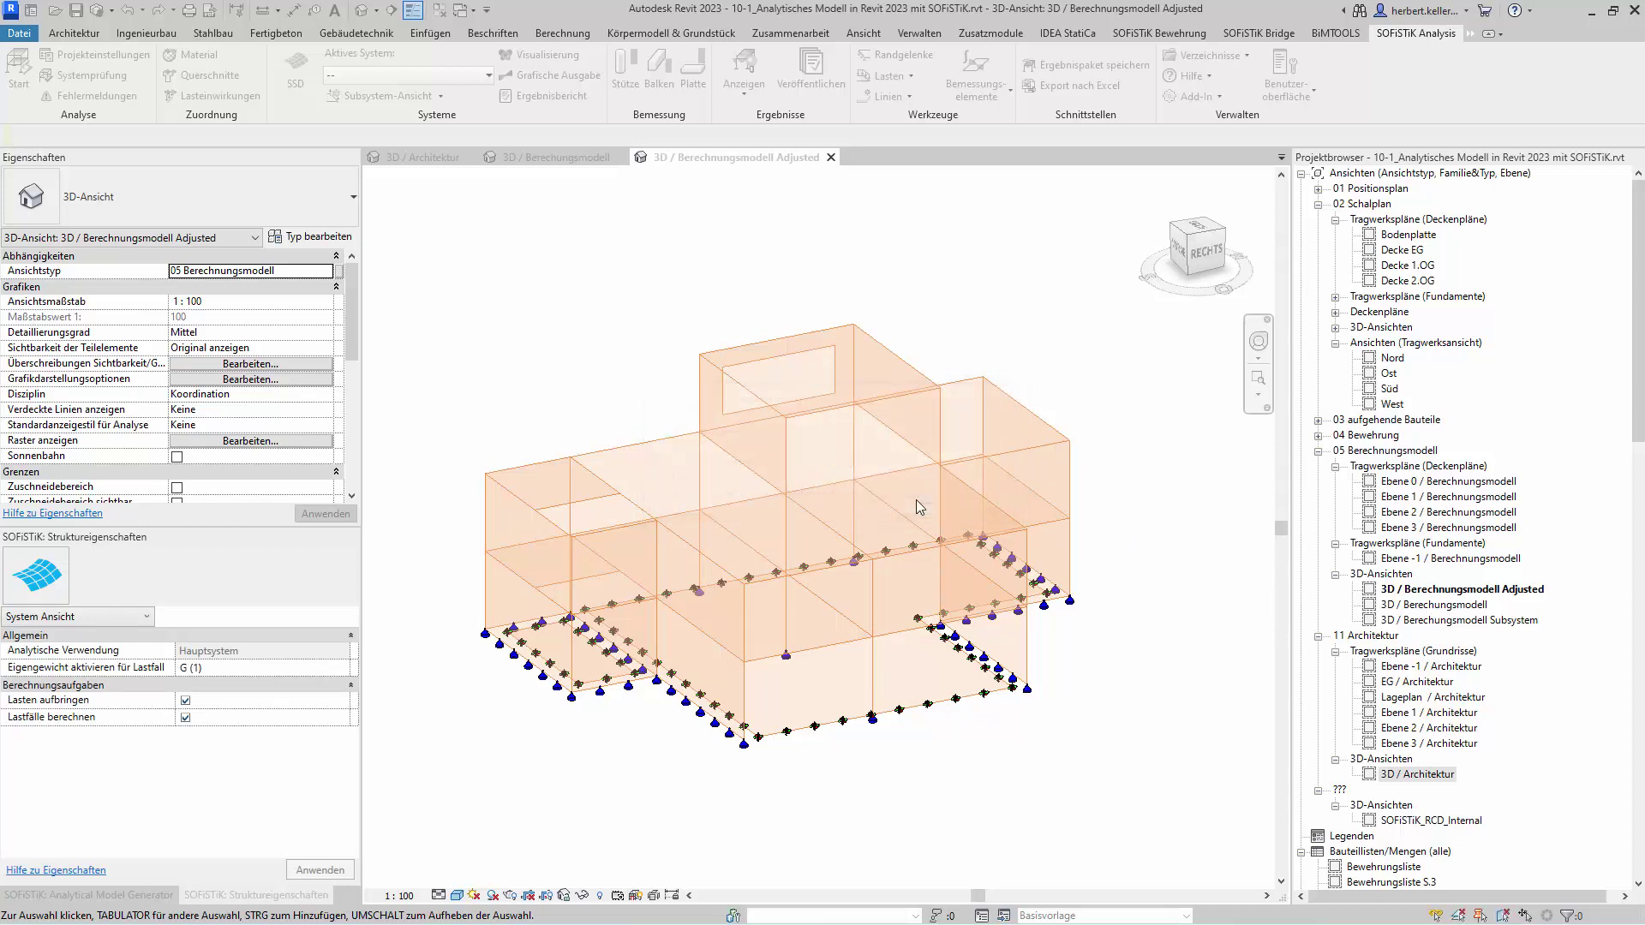
click(292, 75)
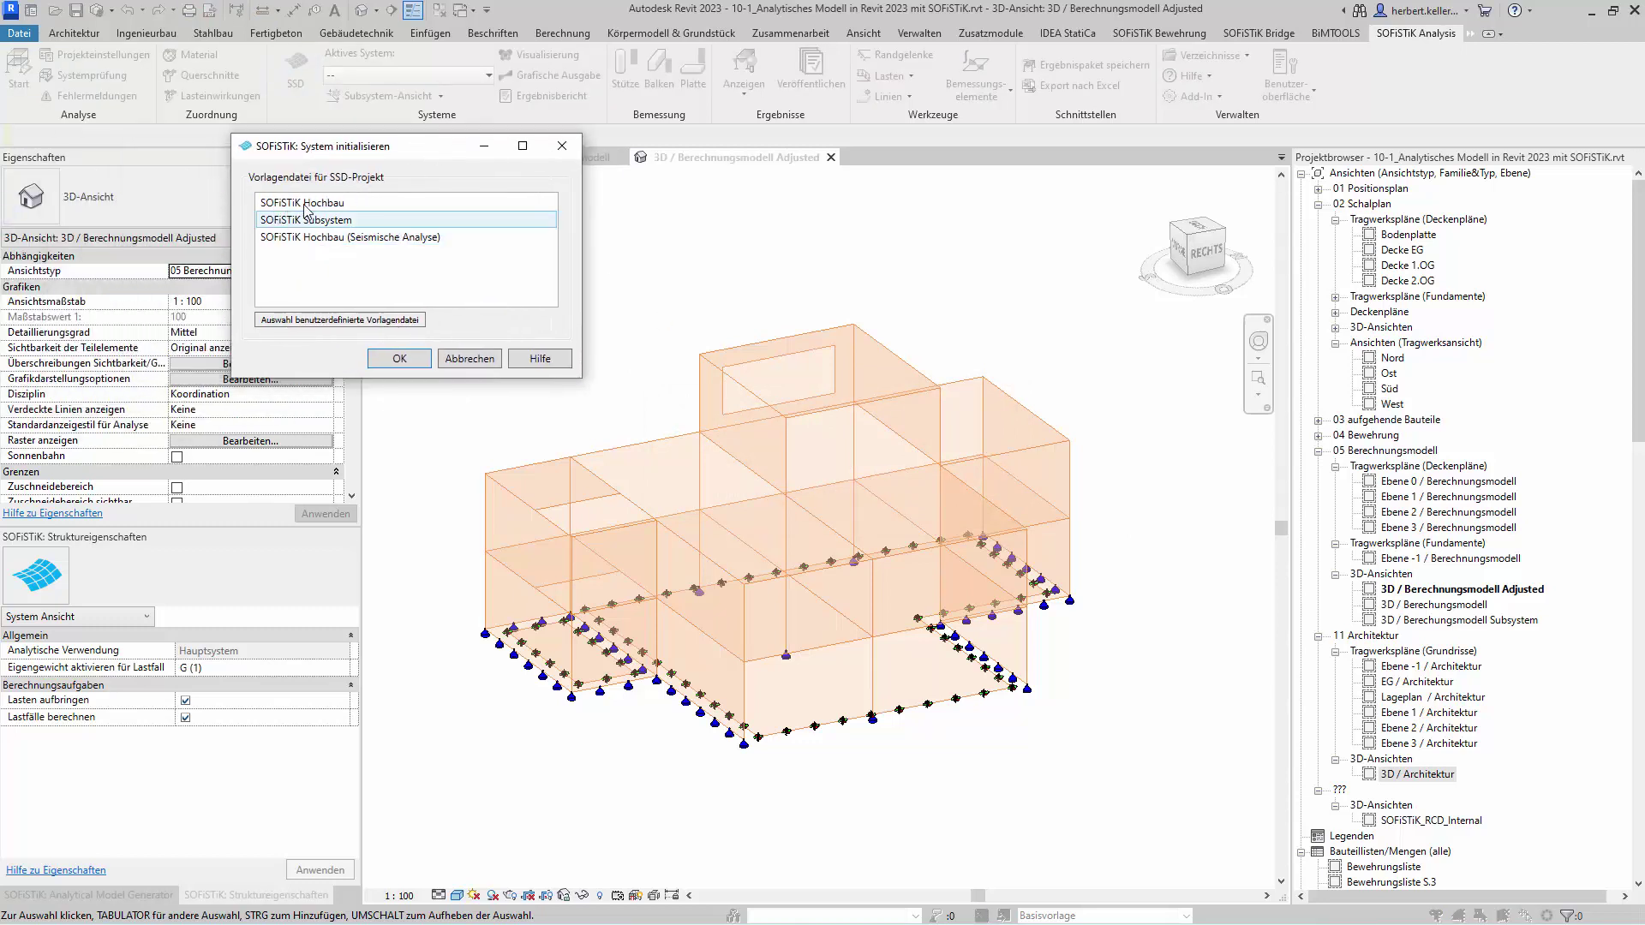
click(385, 359)
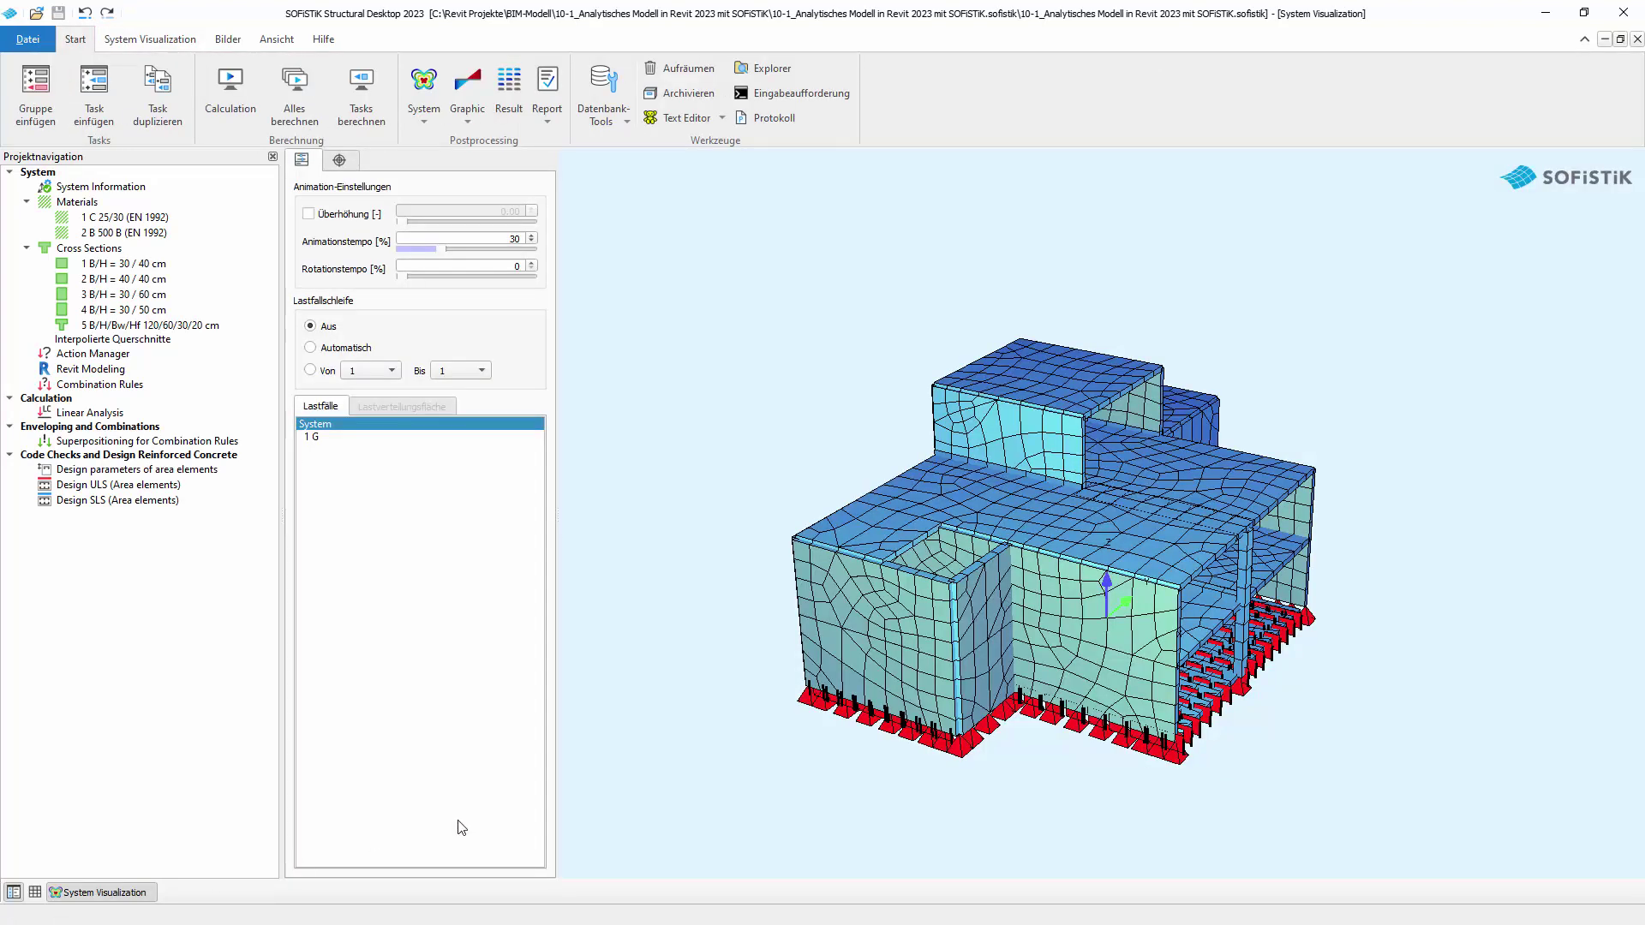
- Orbit the meshed model, view load case 1 G deformation, then rotate the plain system
mouse_move(1376, 712)
mouse_down()
mouse_move(1146, 701)
mouse_move(1081, 754)
mouse_move(1099, 764)
mouse_up()
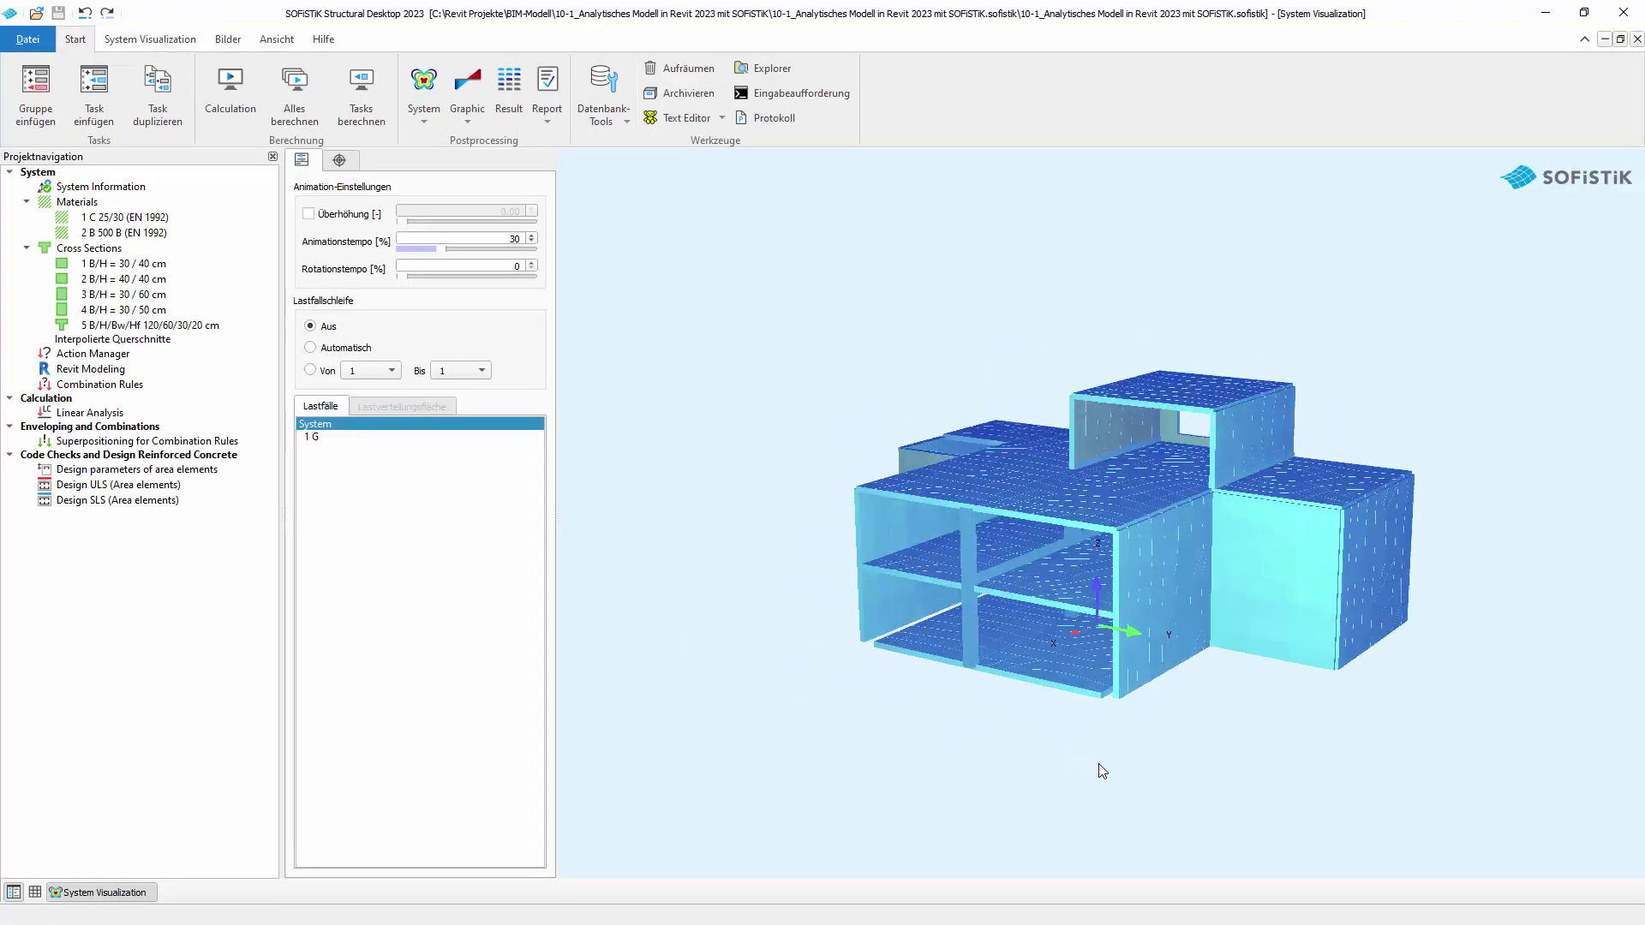
click(367, 437)
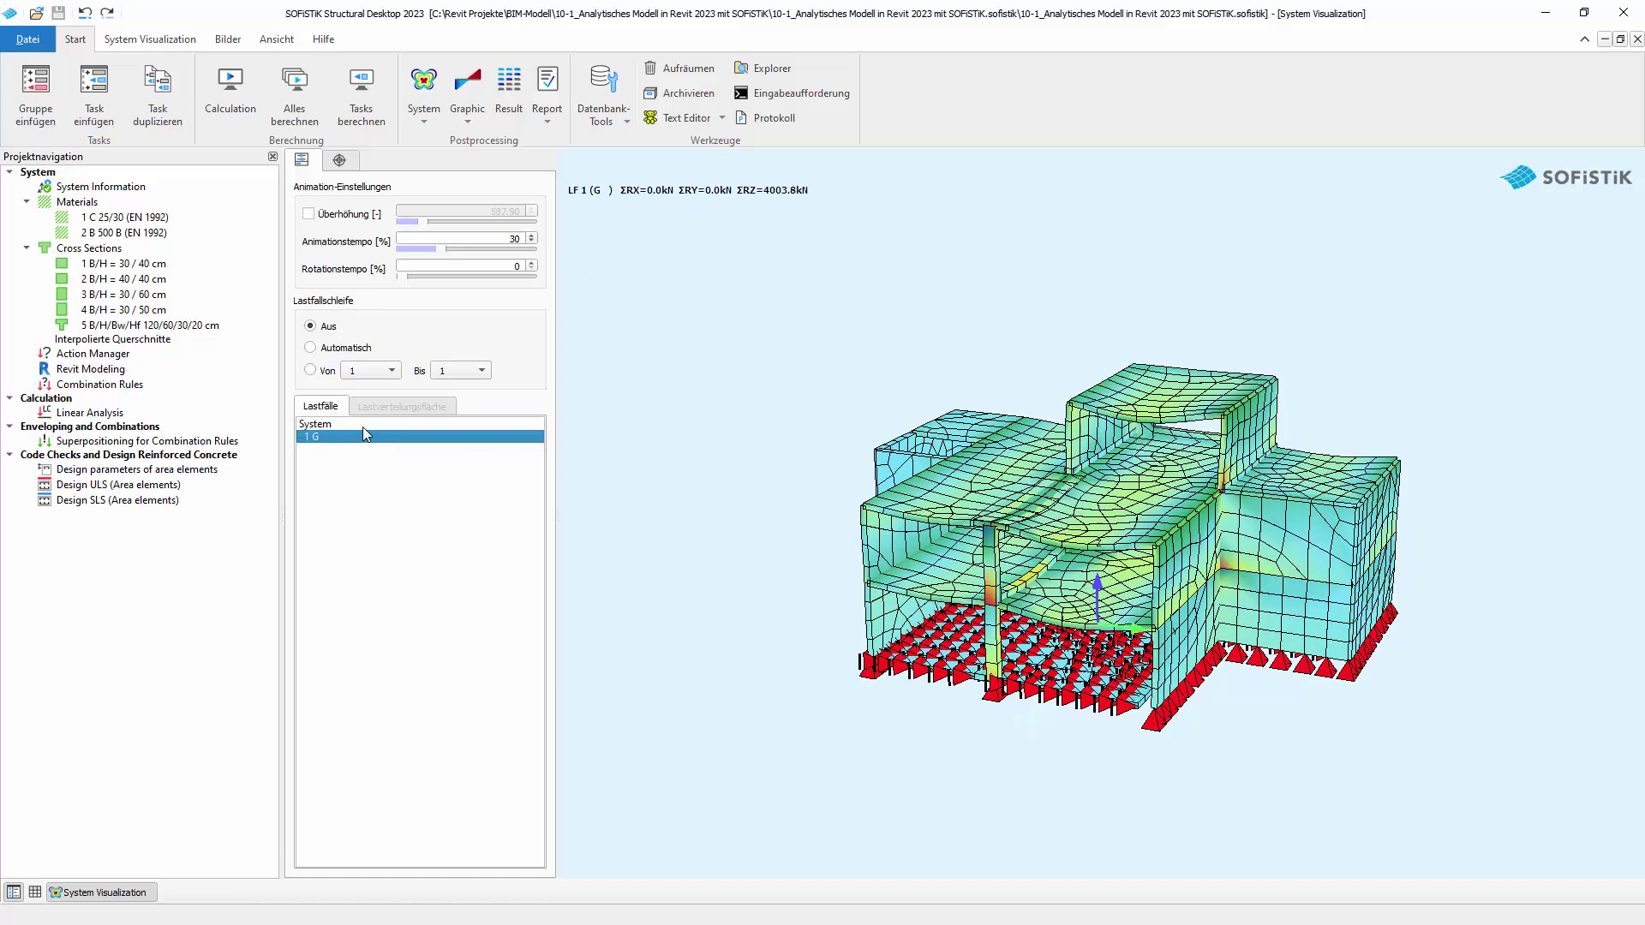
click(361, 425)
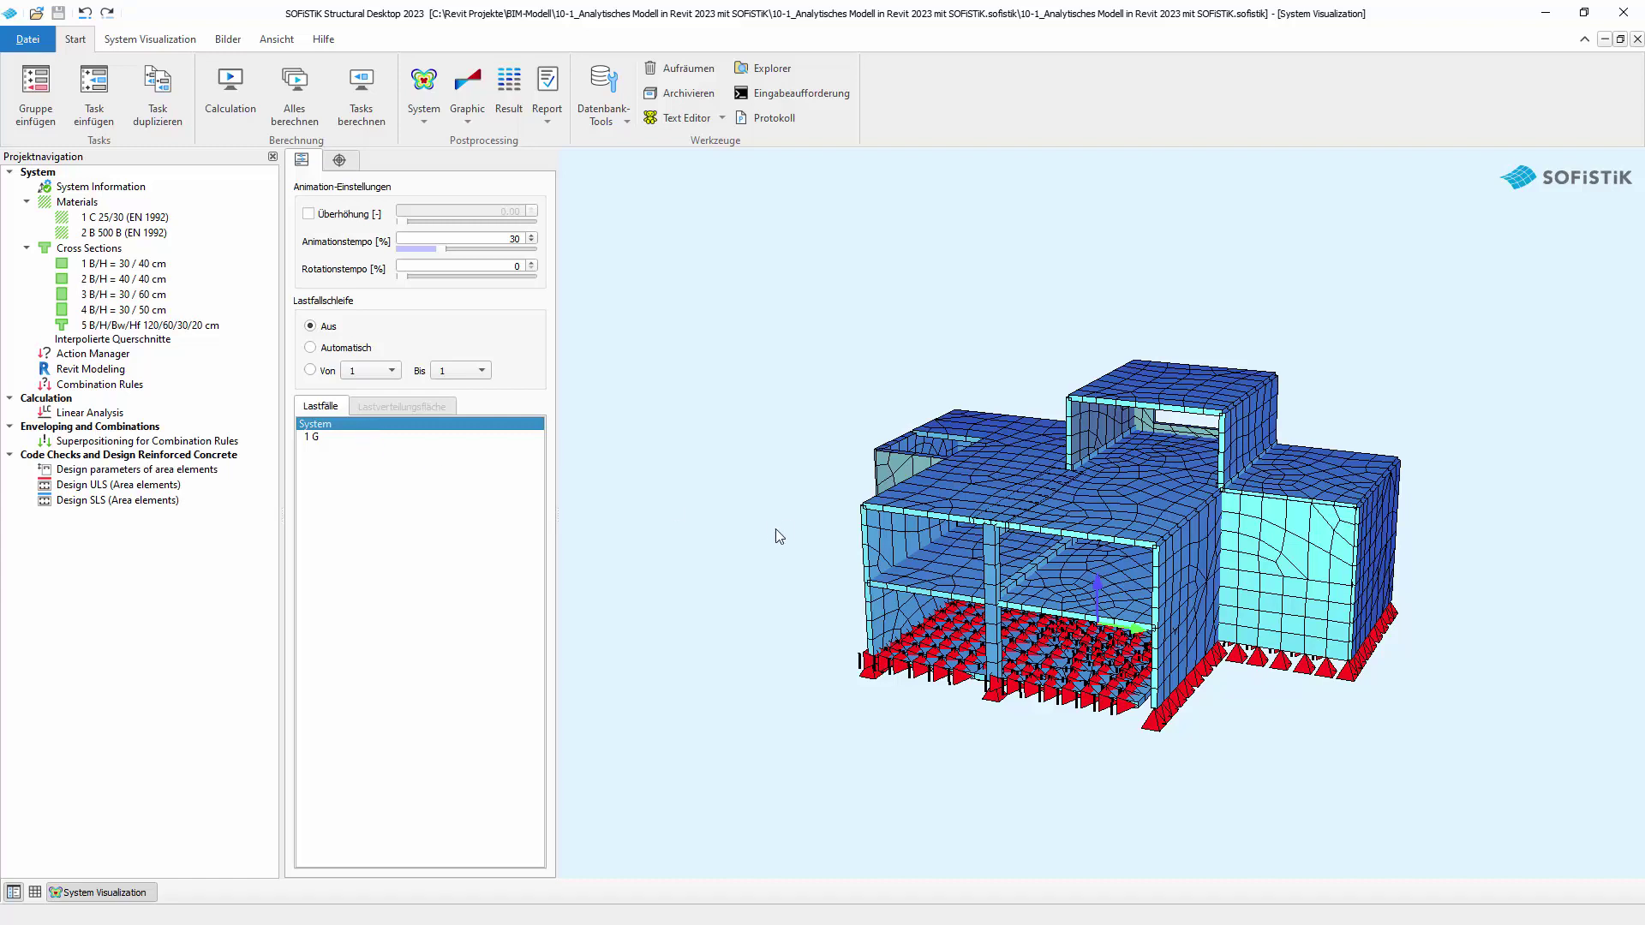
drag(775, 529, 908, 600)
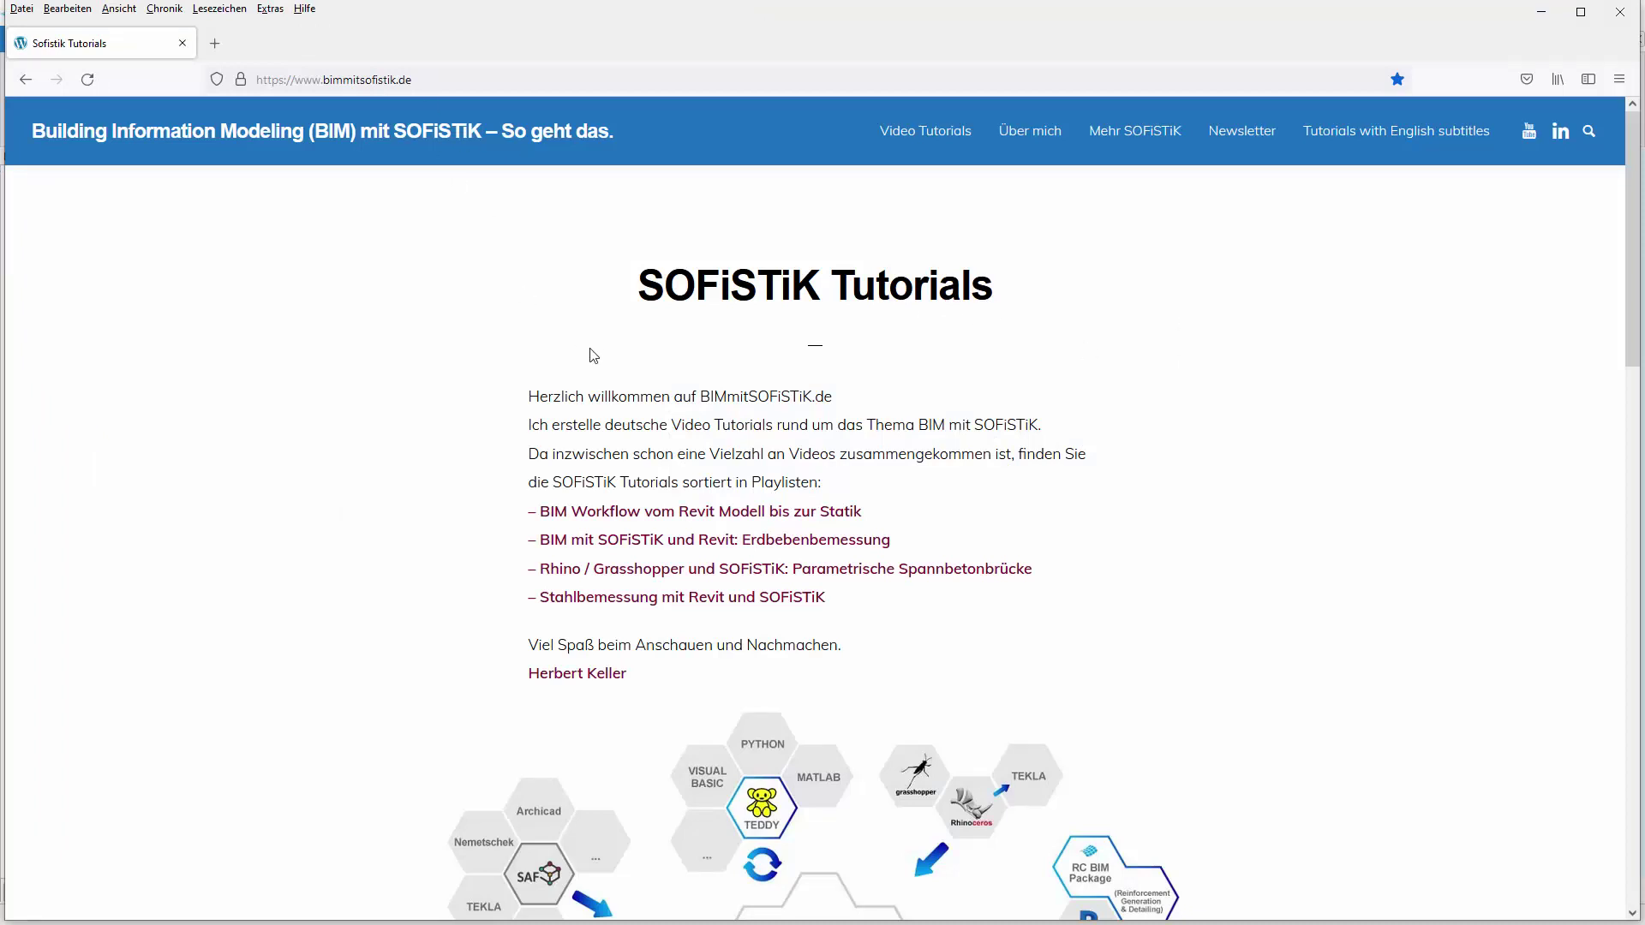
- Browse pages 2 and 1 of the BIM Workflow vom Modell bis zur Statik tutorial parts
click(692, 511)
scroll(771, 523, down, 5)
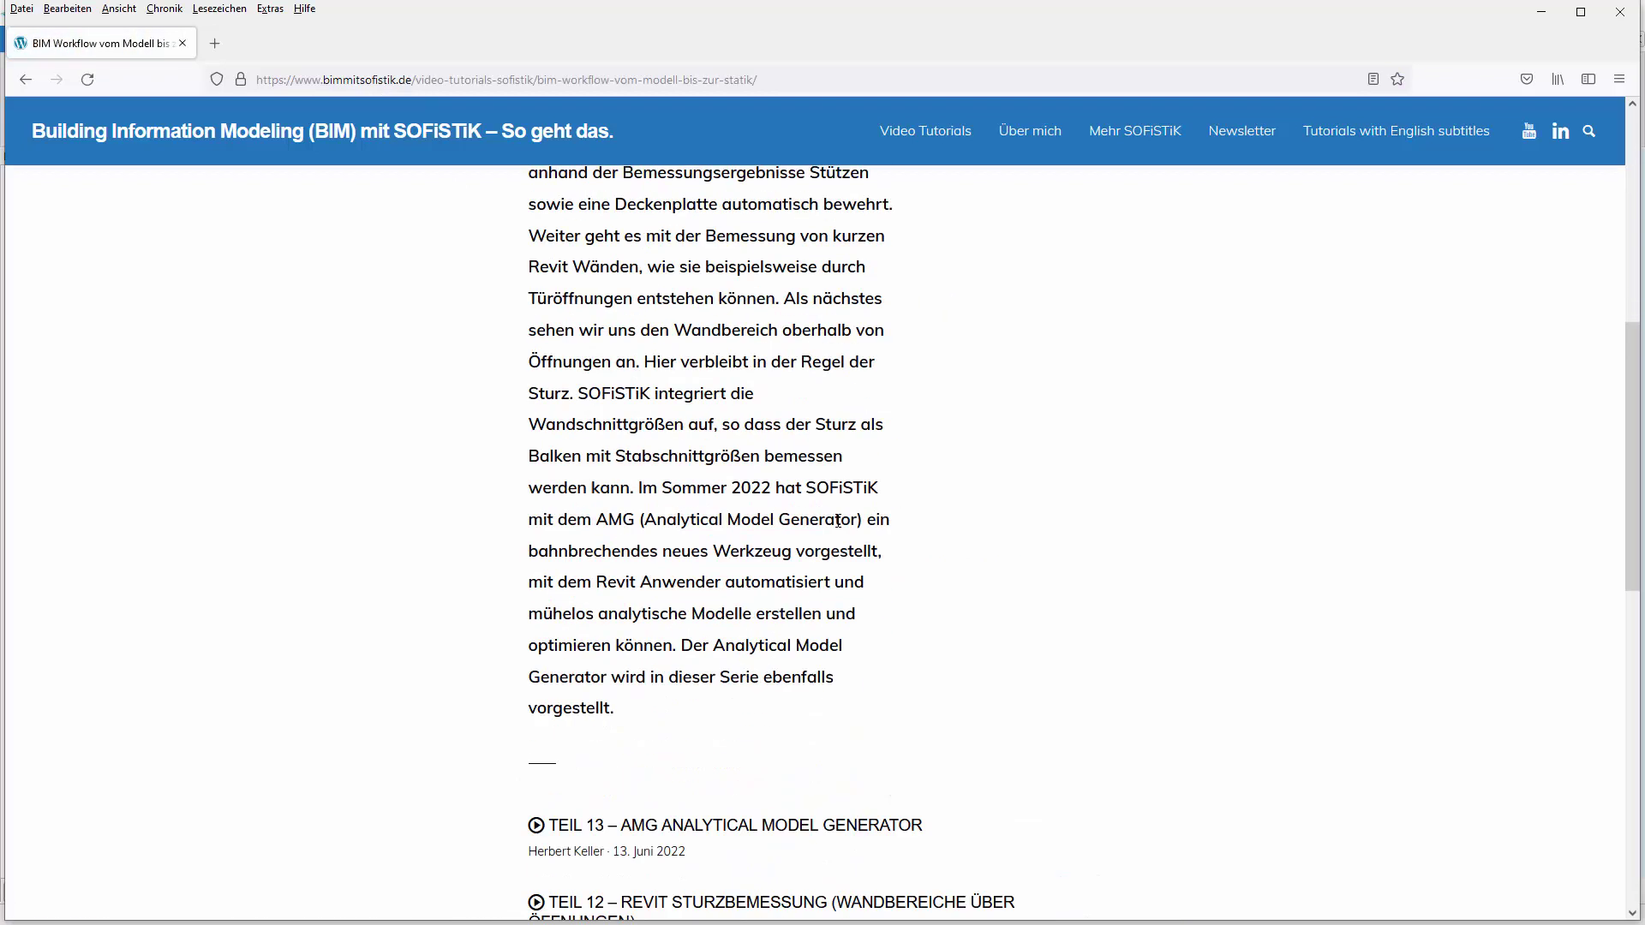
scroll(838, 520, down, 5)
scroll(838, 520, down, 3)
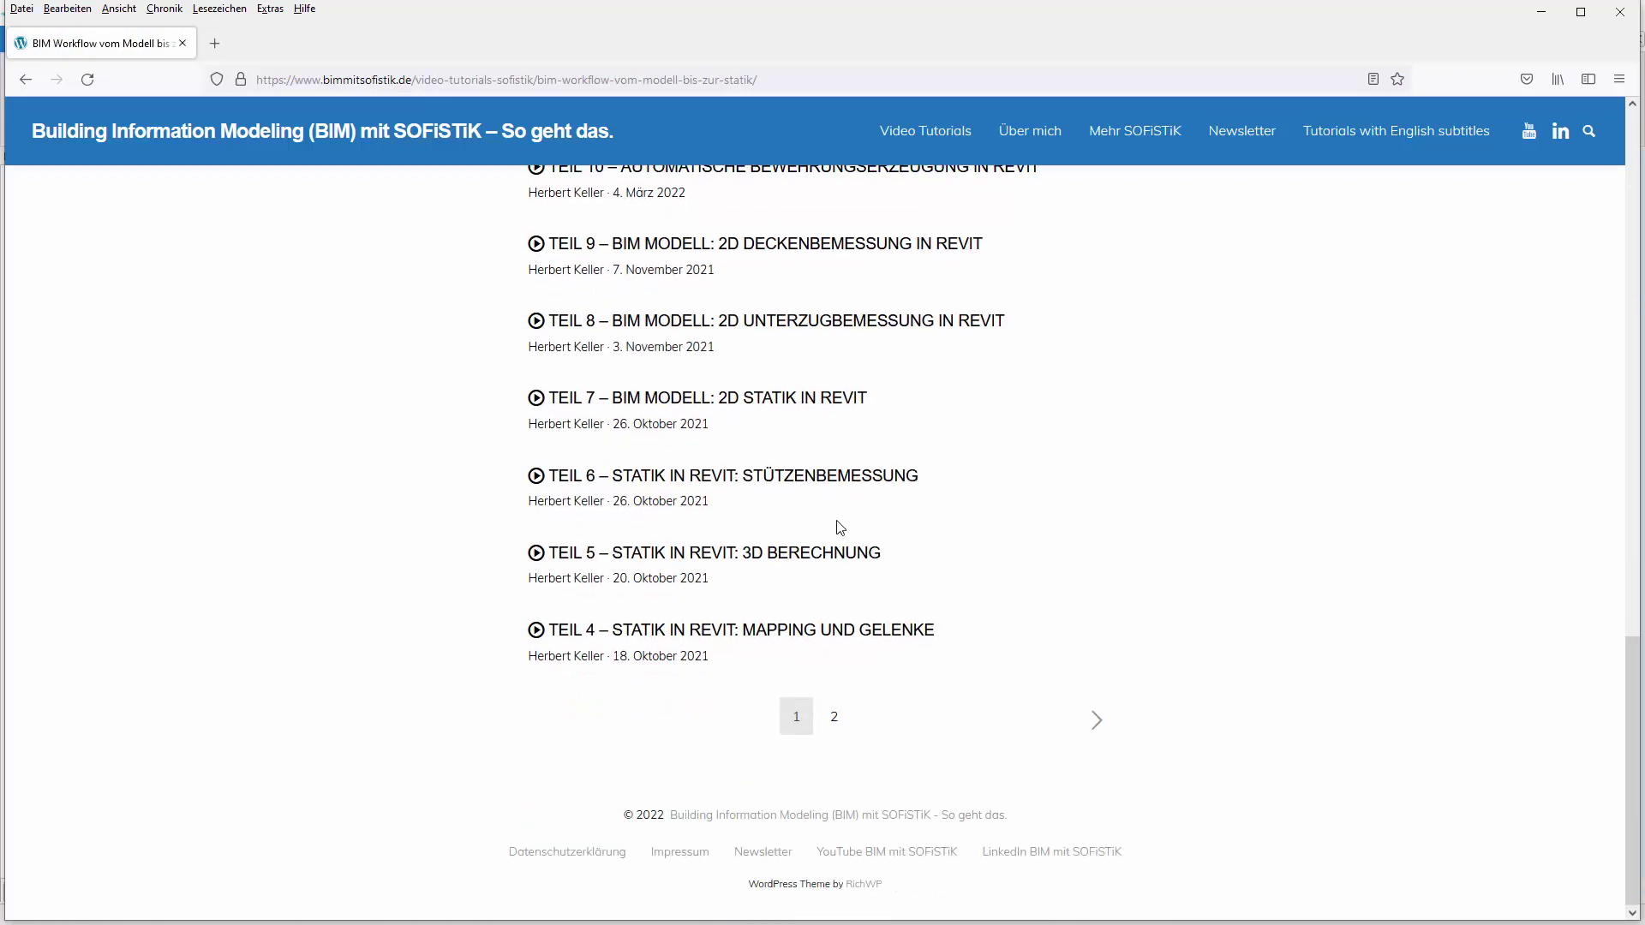
click(833, 718)
scroll(983, 618, down, 10)
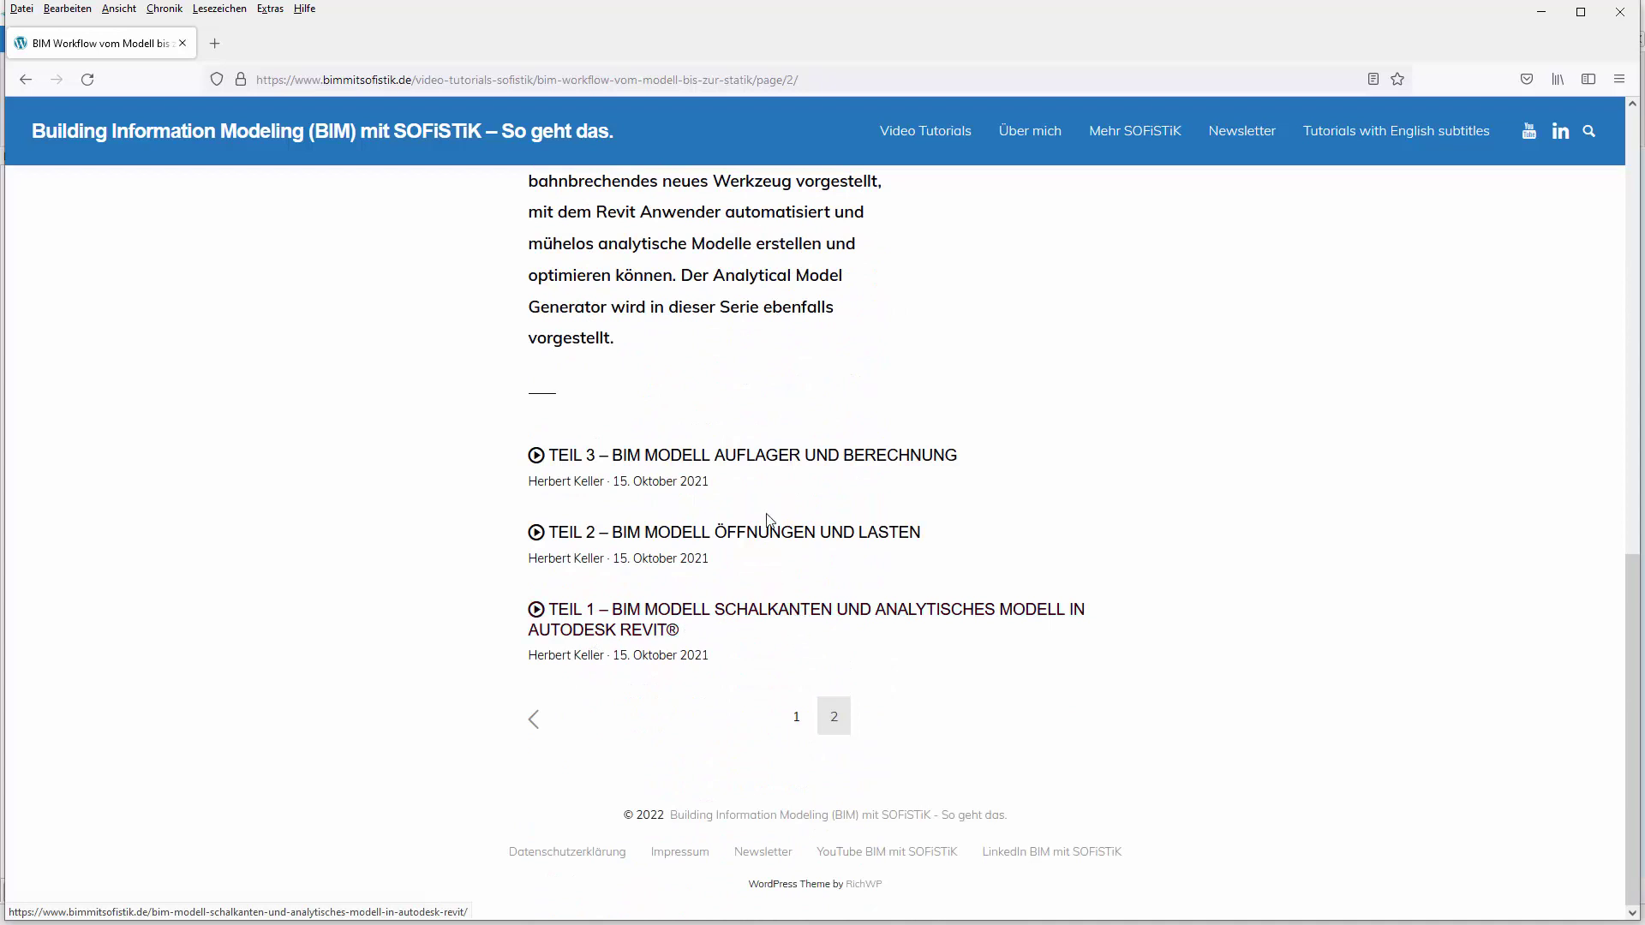
click(798, 723)
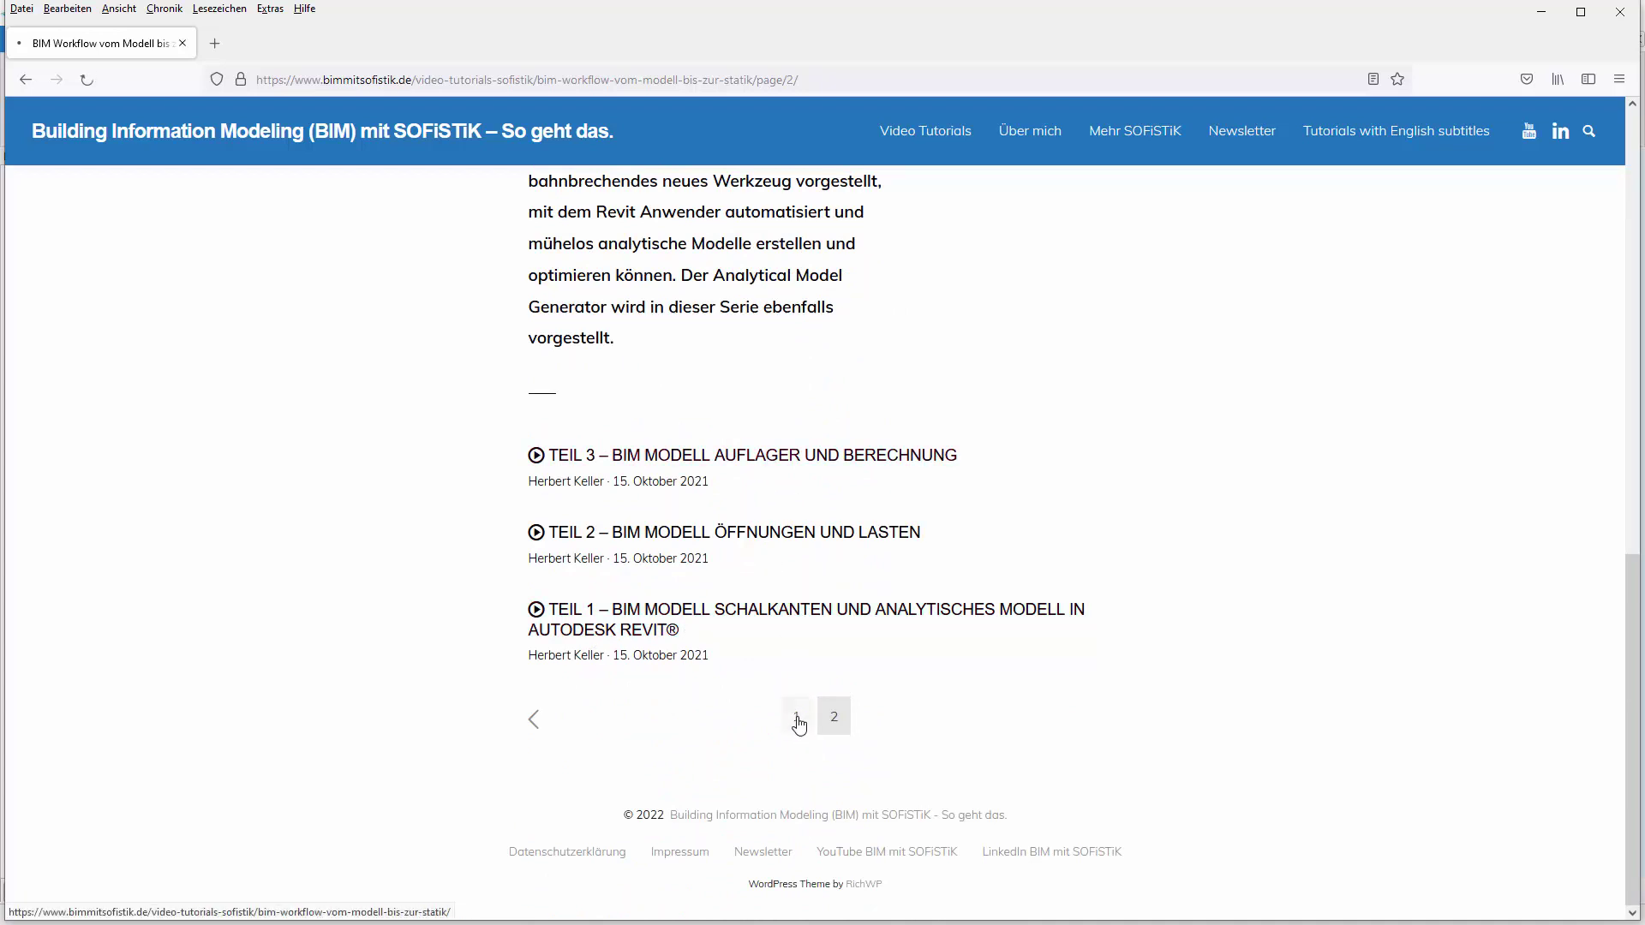
scroll(1018, 653, down, 3)
scroll(1018, 654, down, 3)
scroll(1018, 654, down, 3)
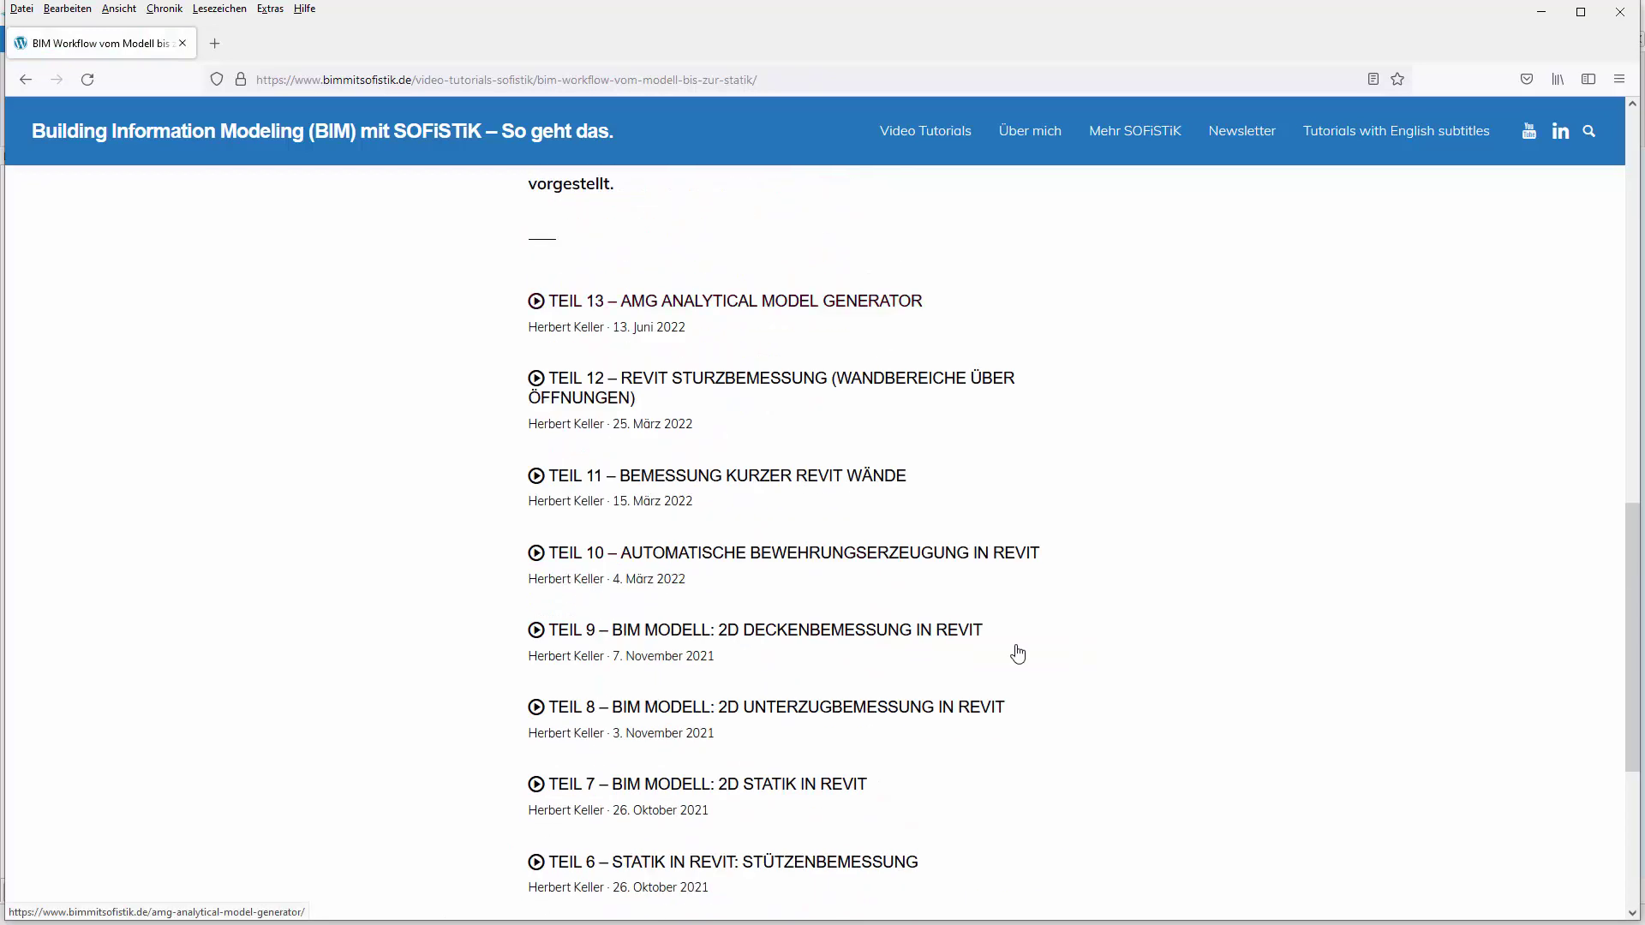
- Move Firefox aside and bring SOFiSTiK Structural Desktop's meshed 3D system back to front
drag(977, 23, 171, 148)
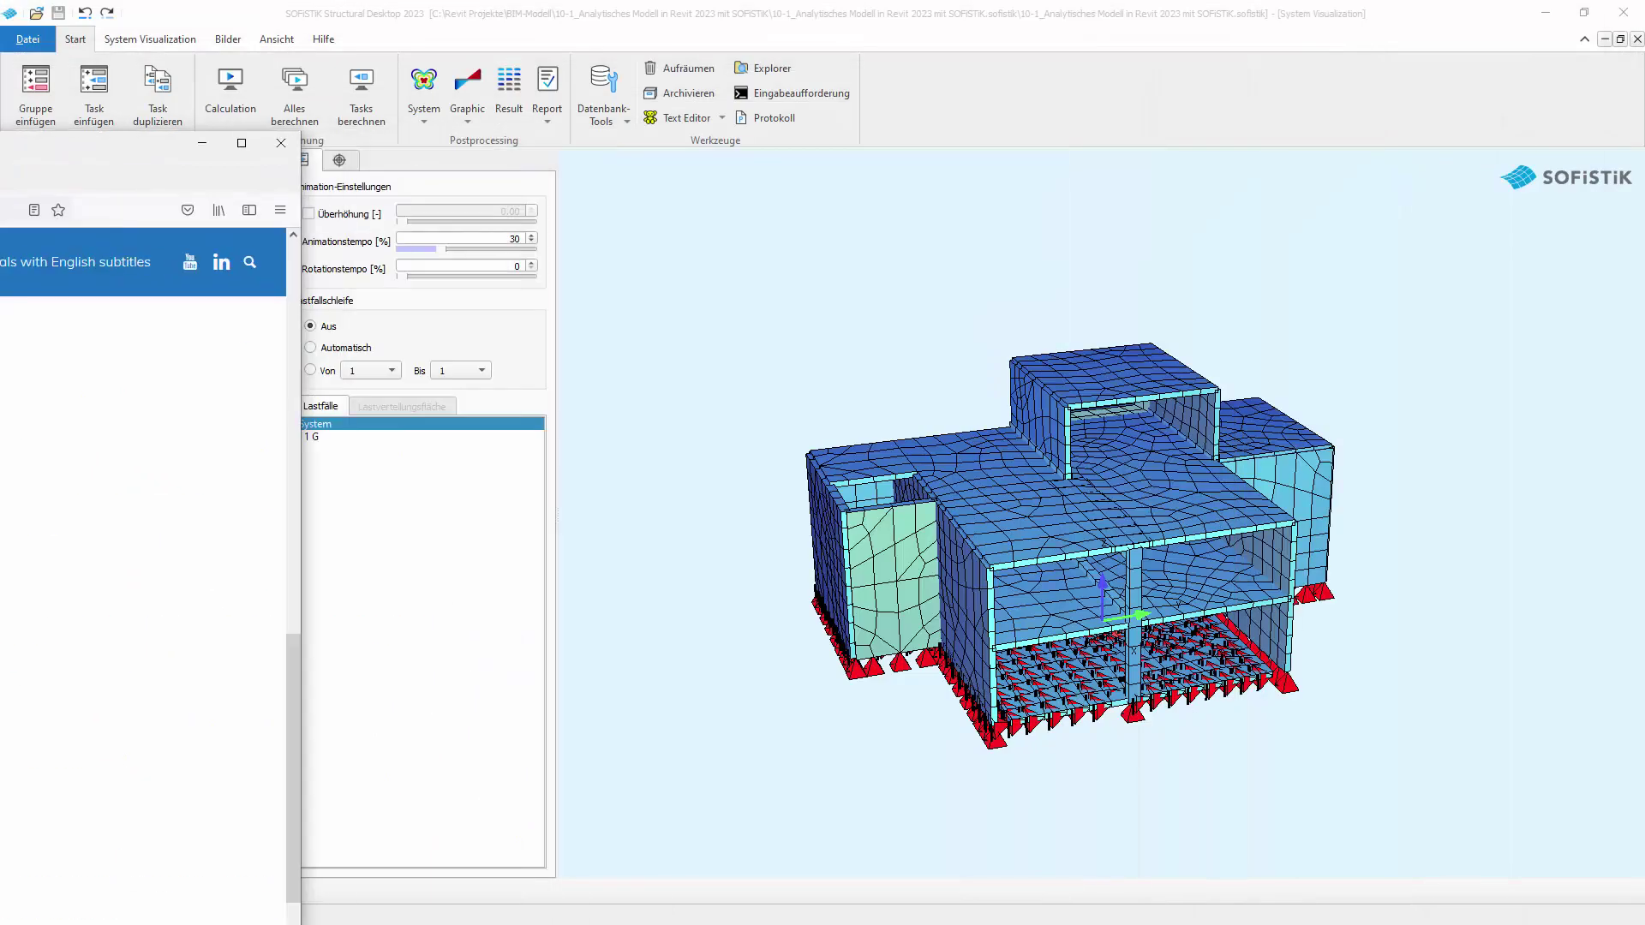
key(super+Down)
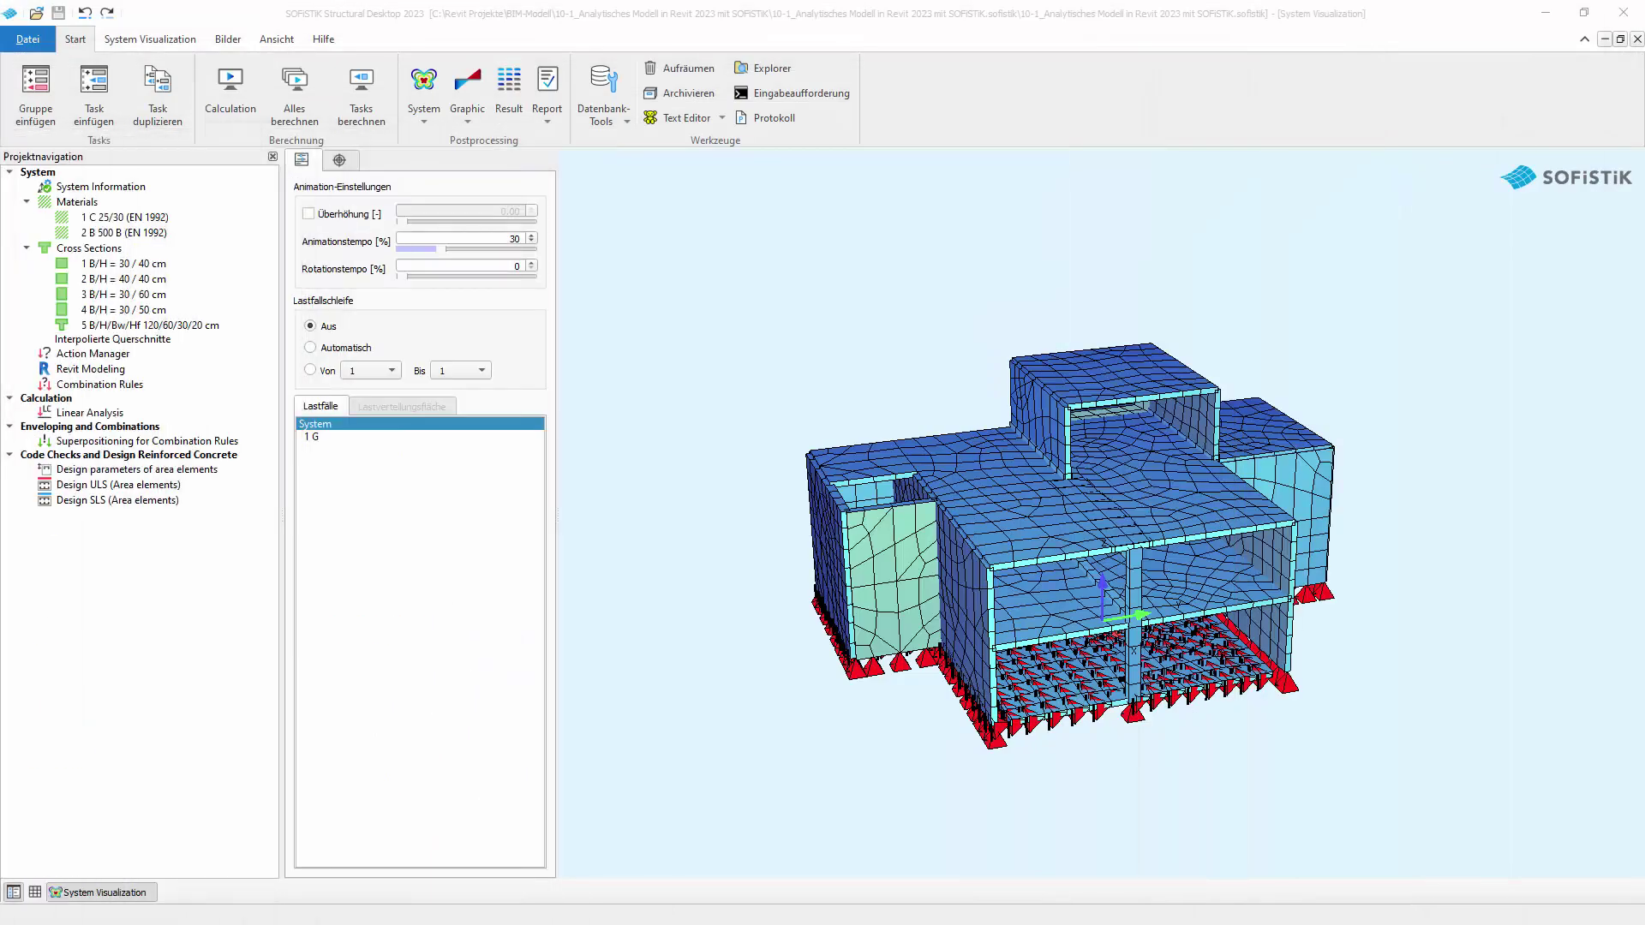